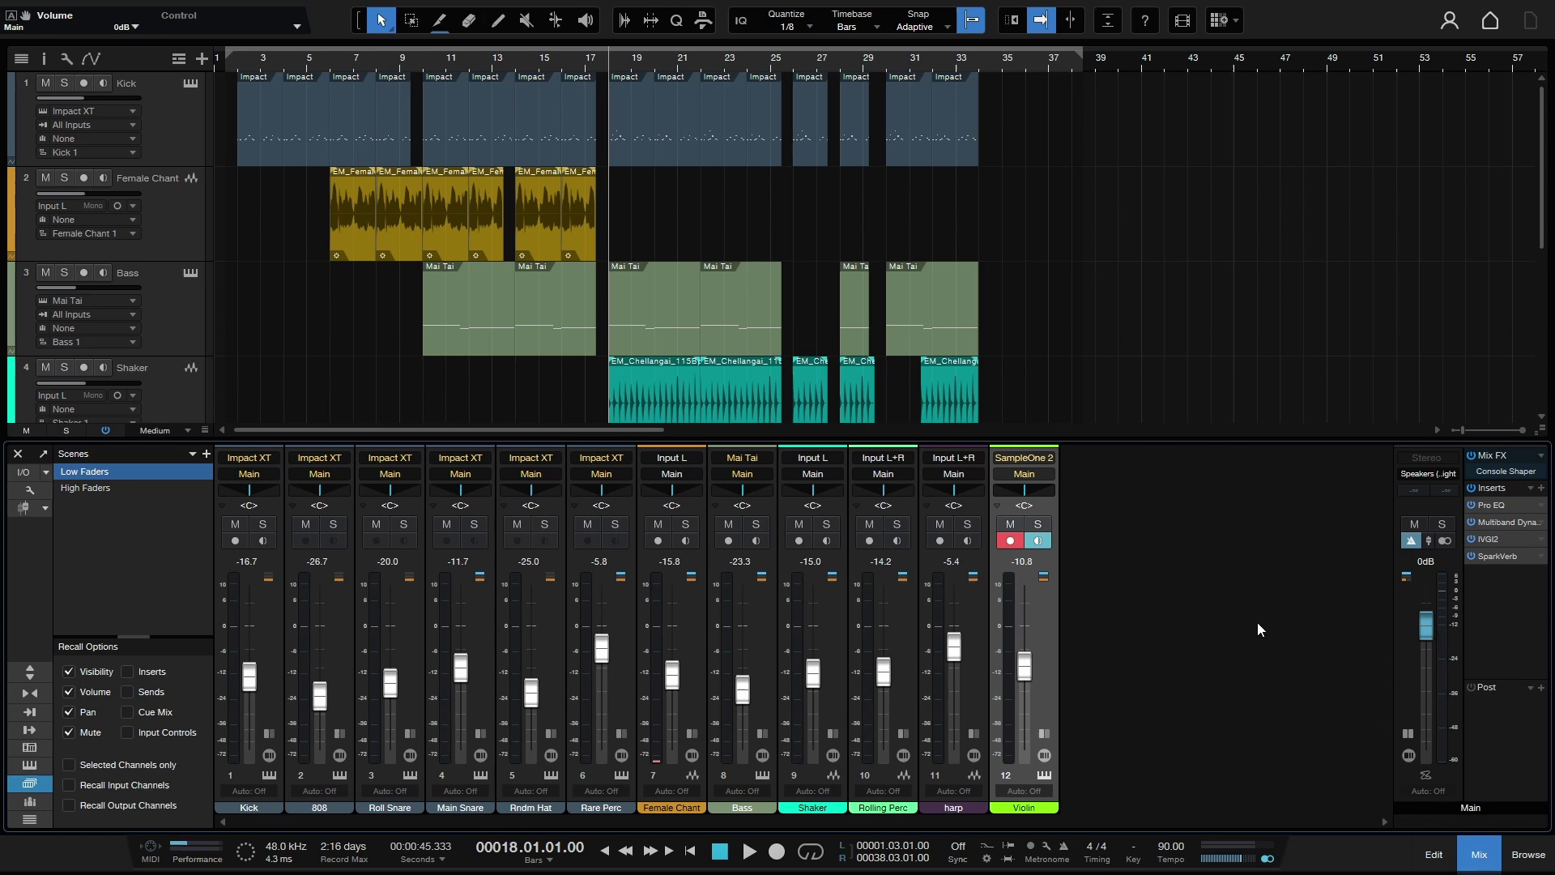
- Play part of the song, then stop playback
key(space)
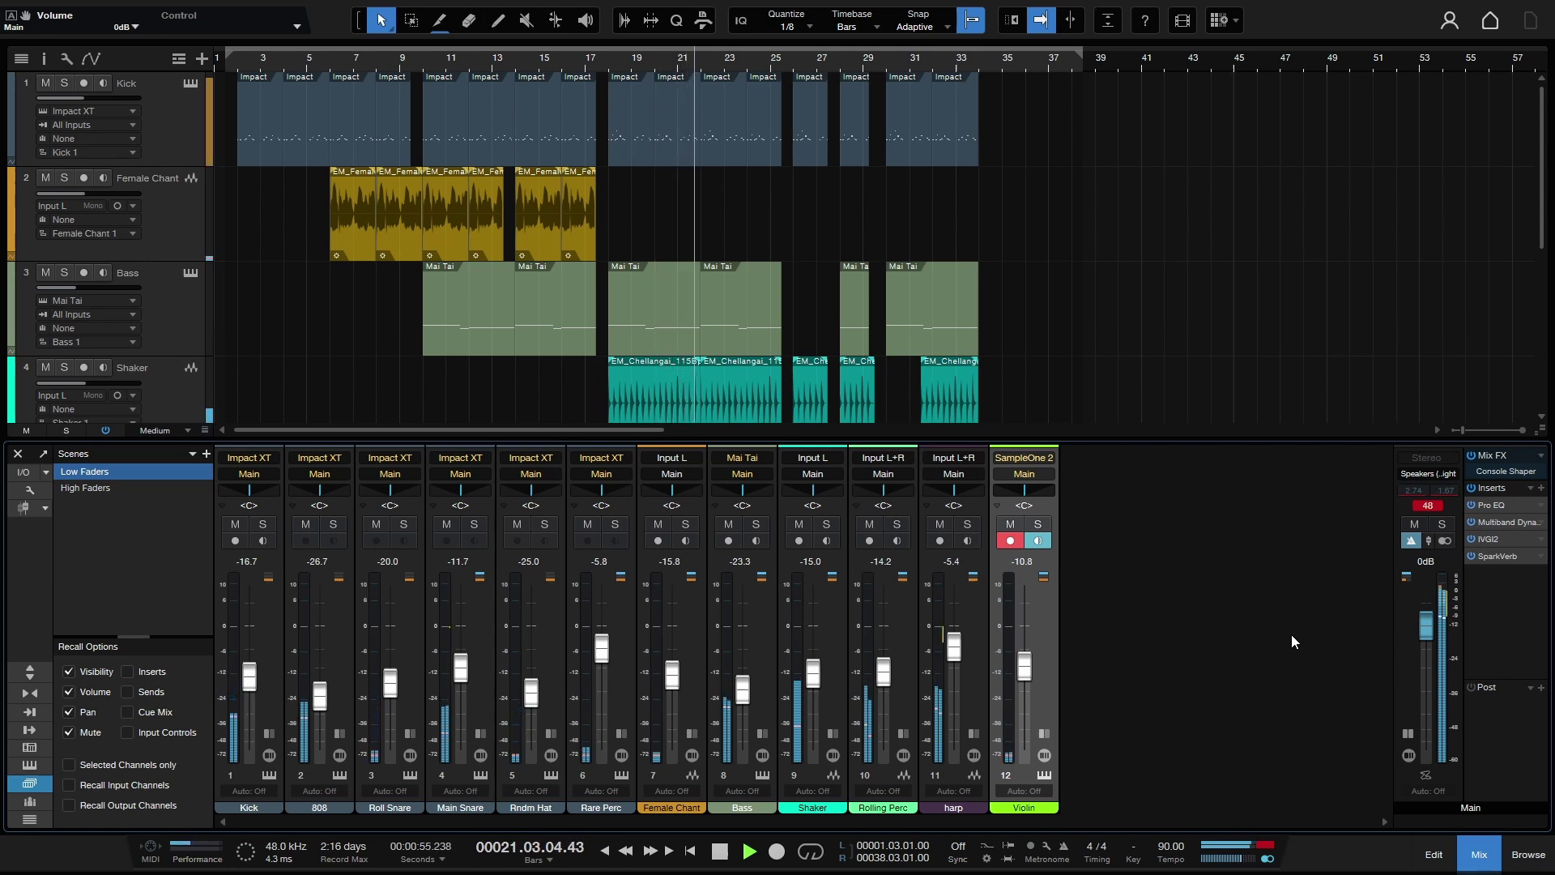
key(space)
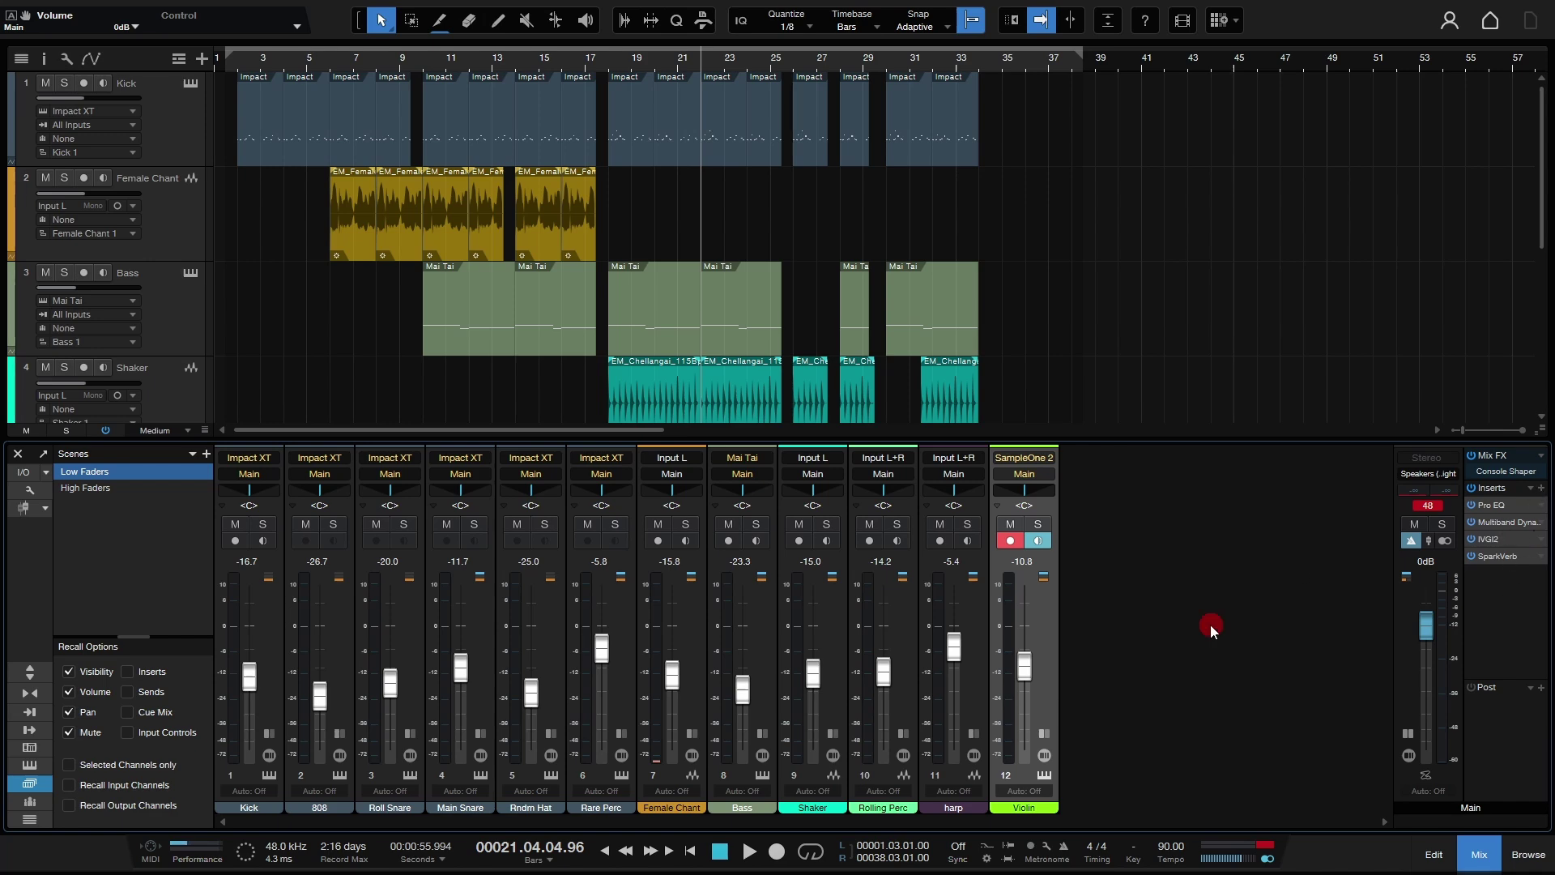
- Start exporting the Tutorial Song.wav mixdown, then cancel it once clipping reaches 3.40 dB over
key(ctrl+e)
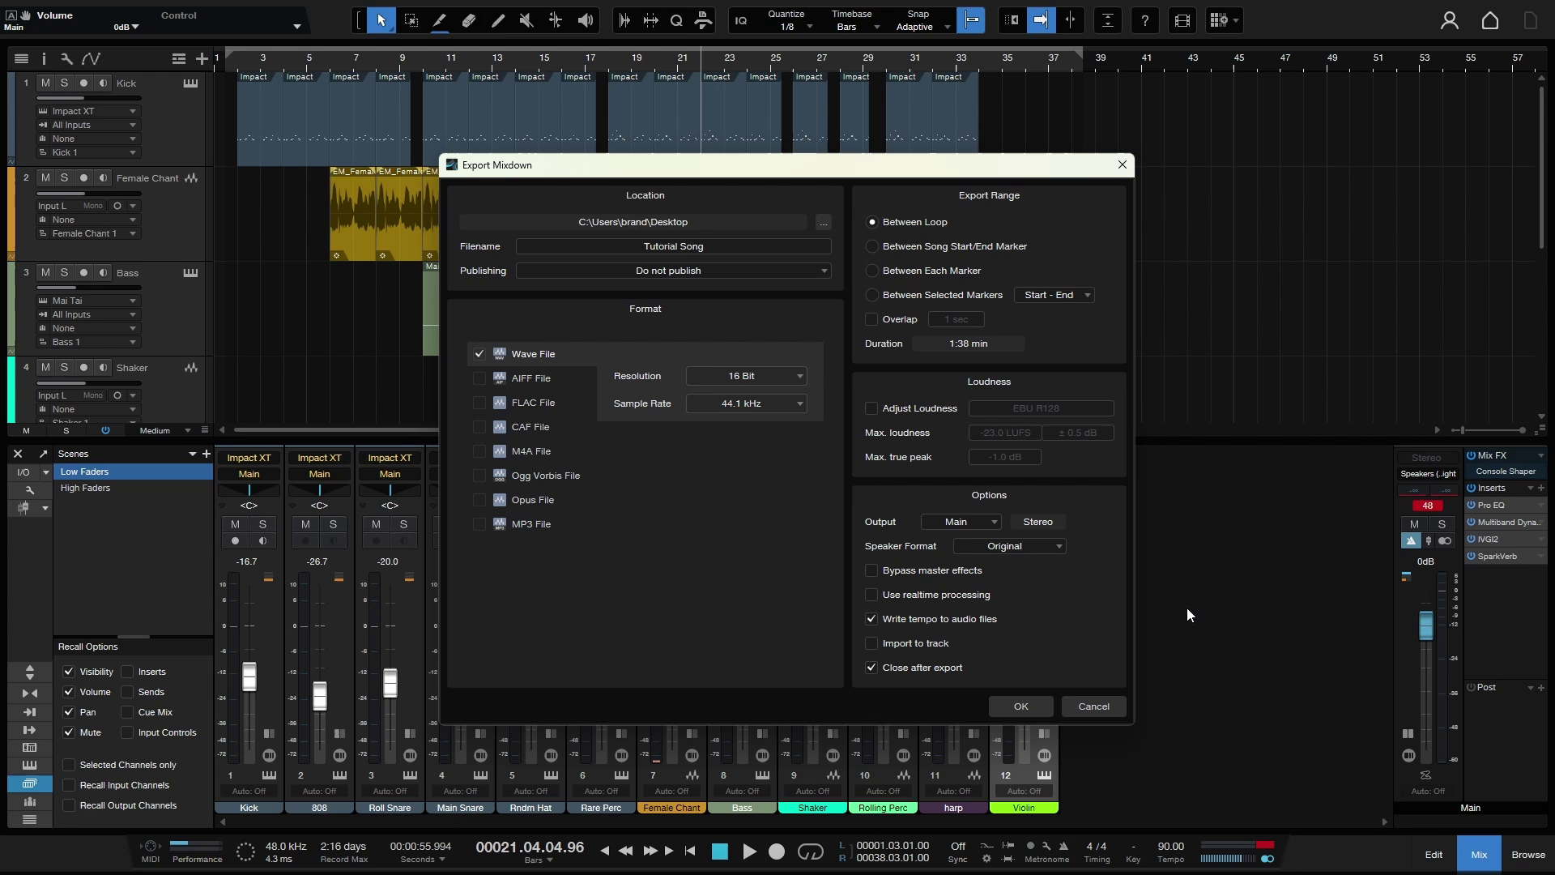
click(1012, 706)
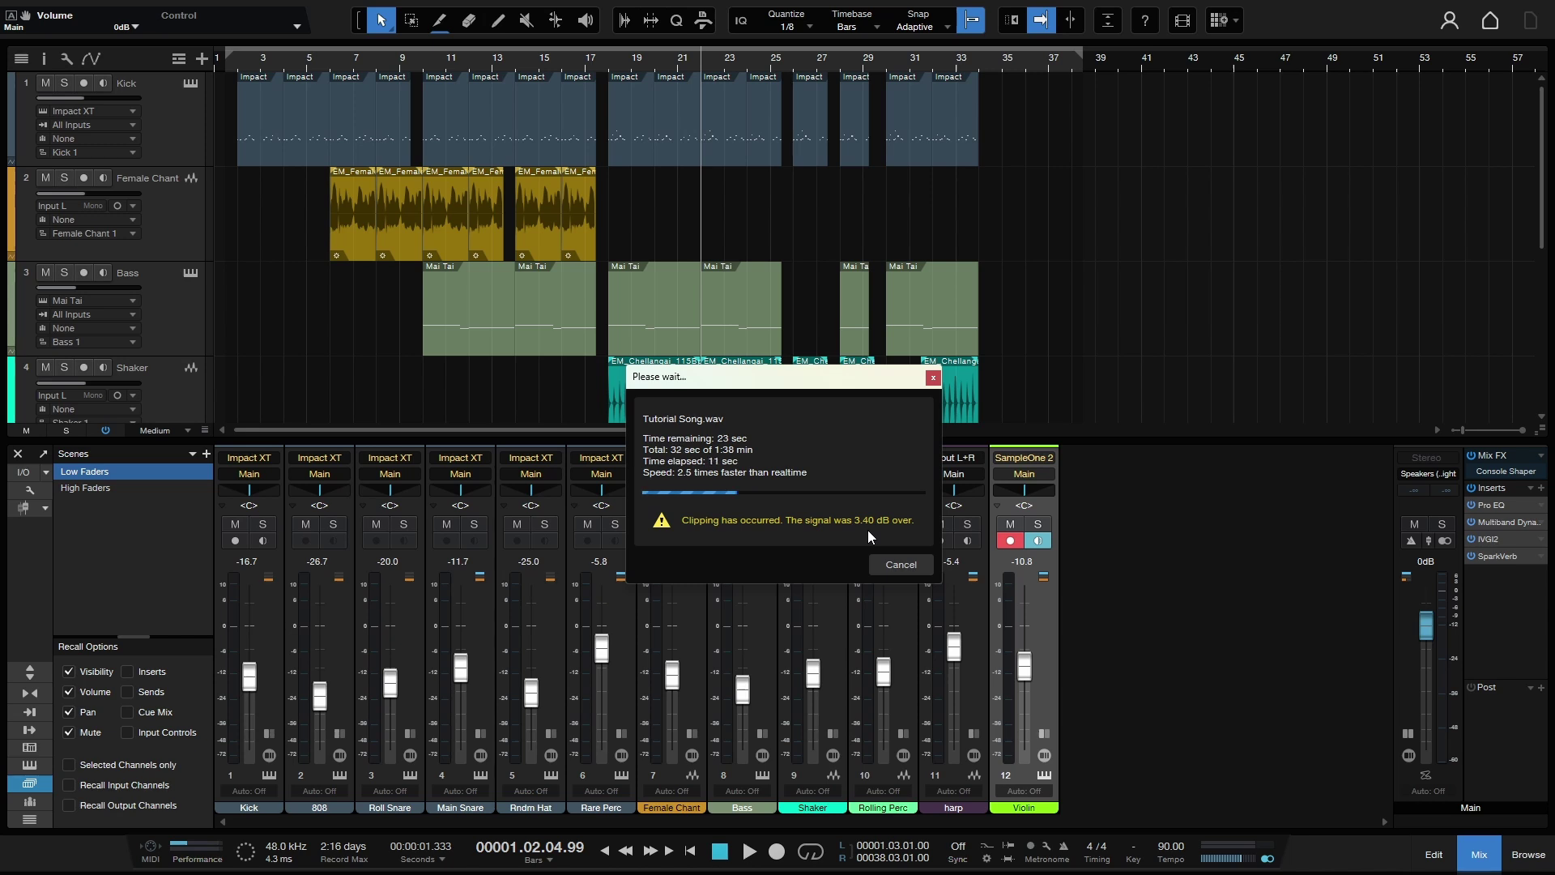
click(899, 565)
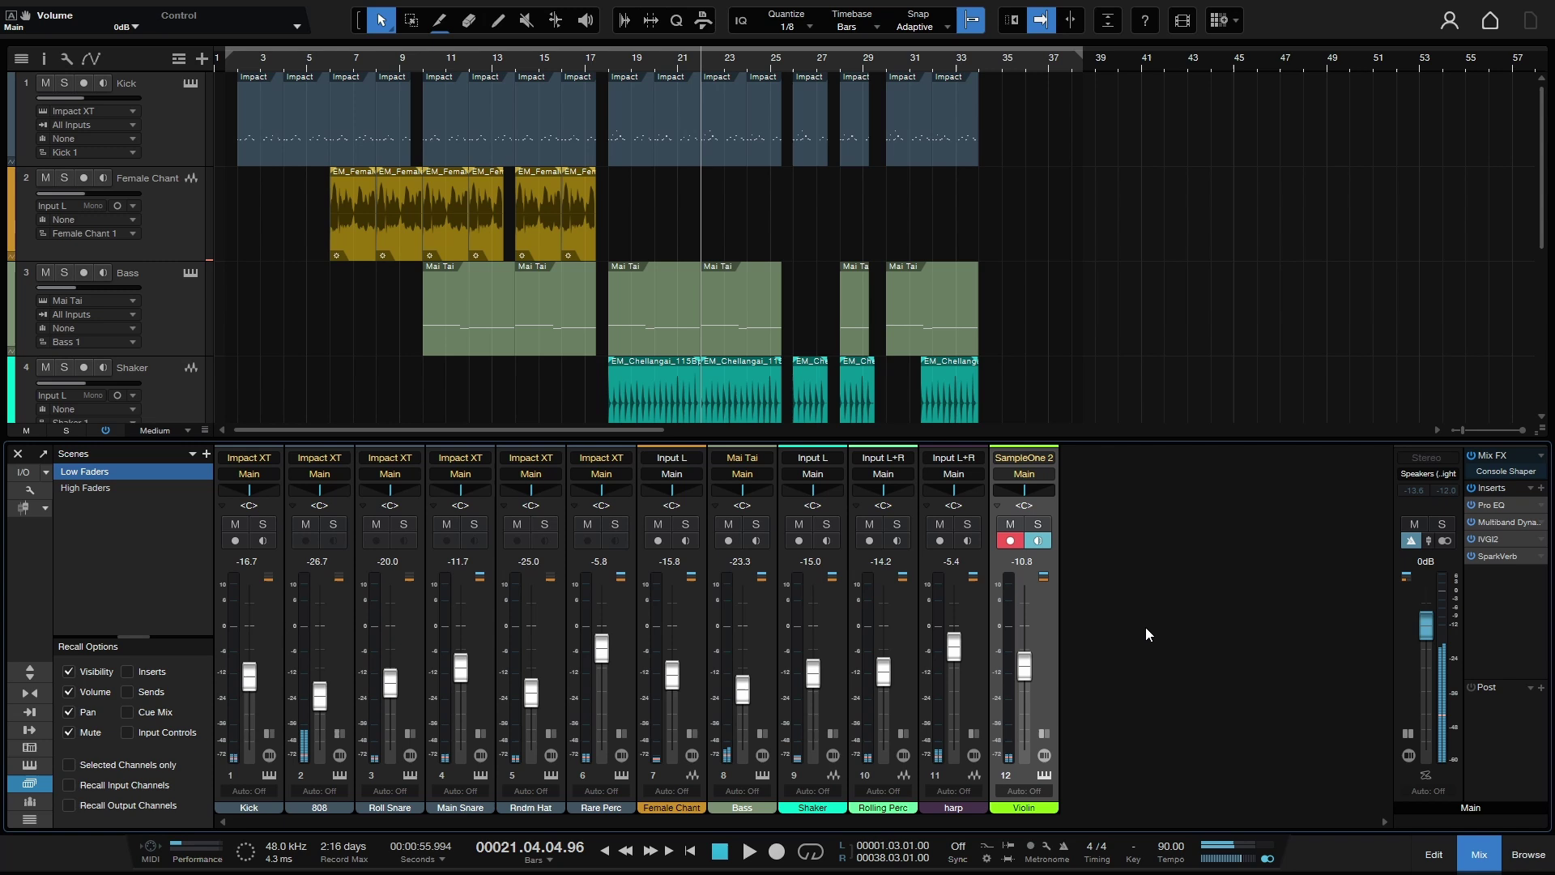
- Add a Limiter to the Main Inserts, load its '0 db limiting' preset, and play the song
click(1540, 487)
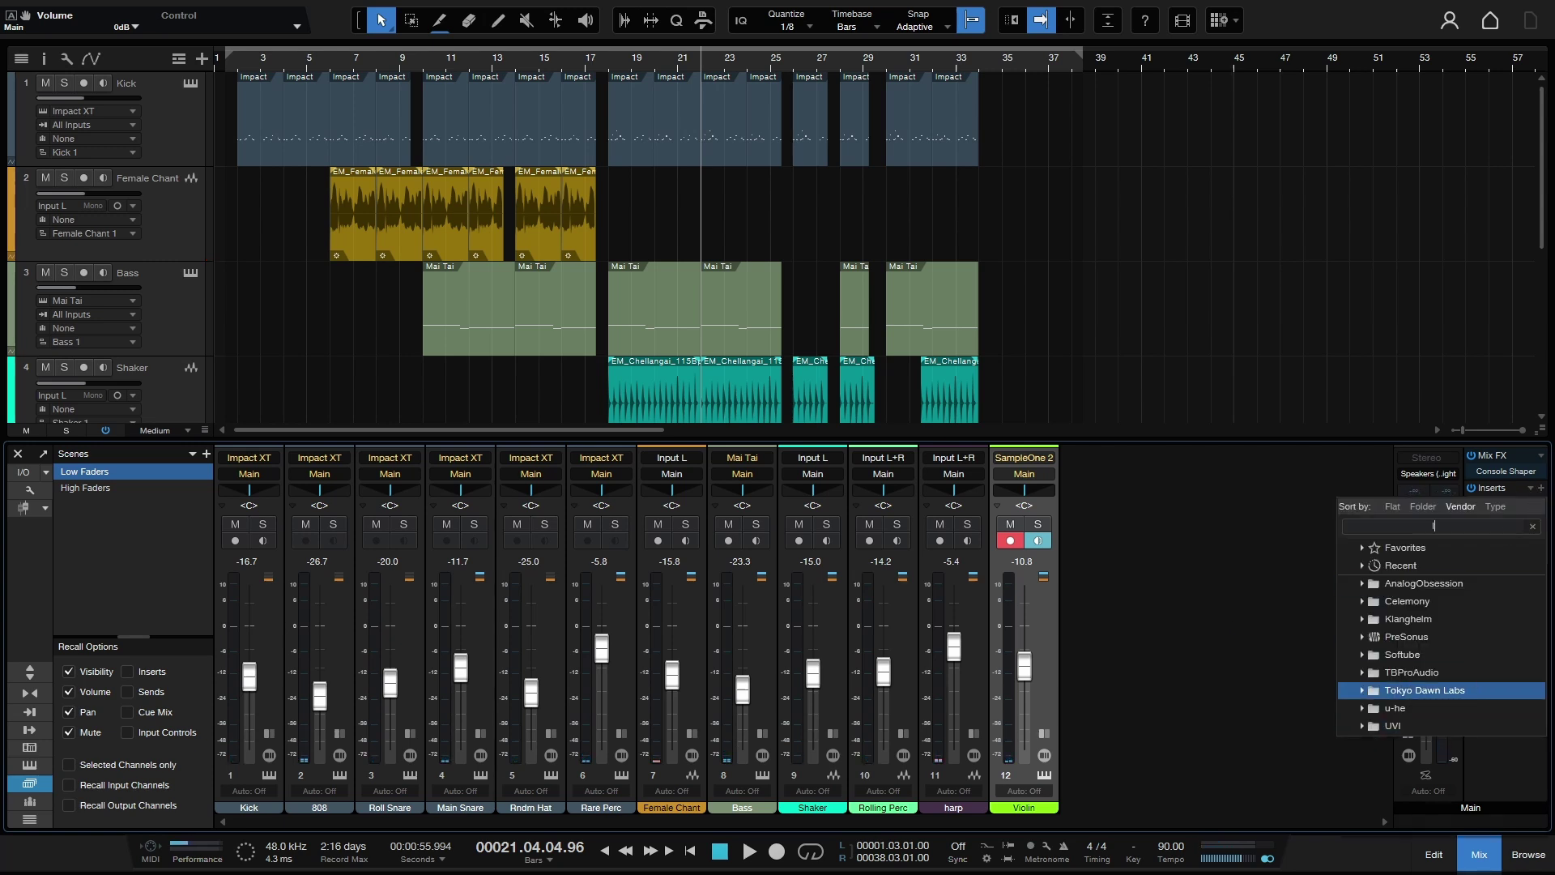
text(lim)
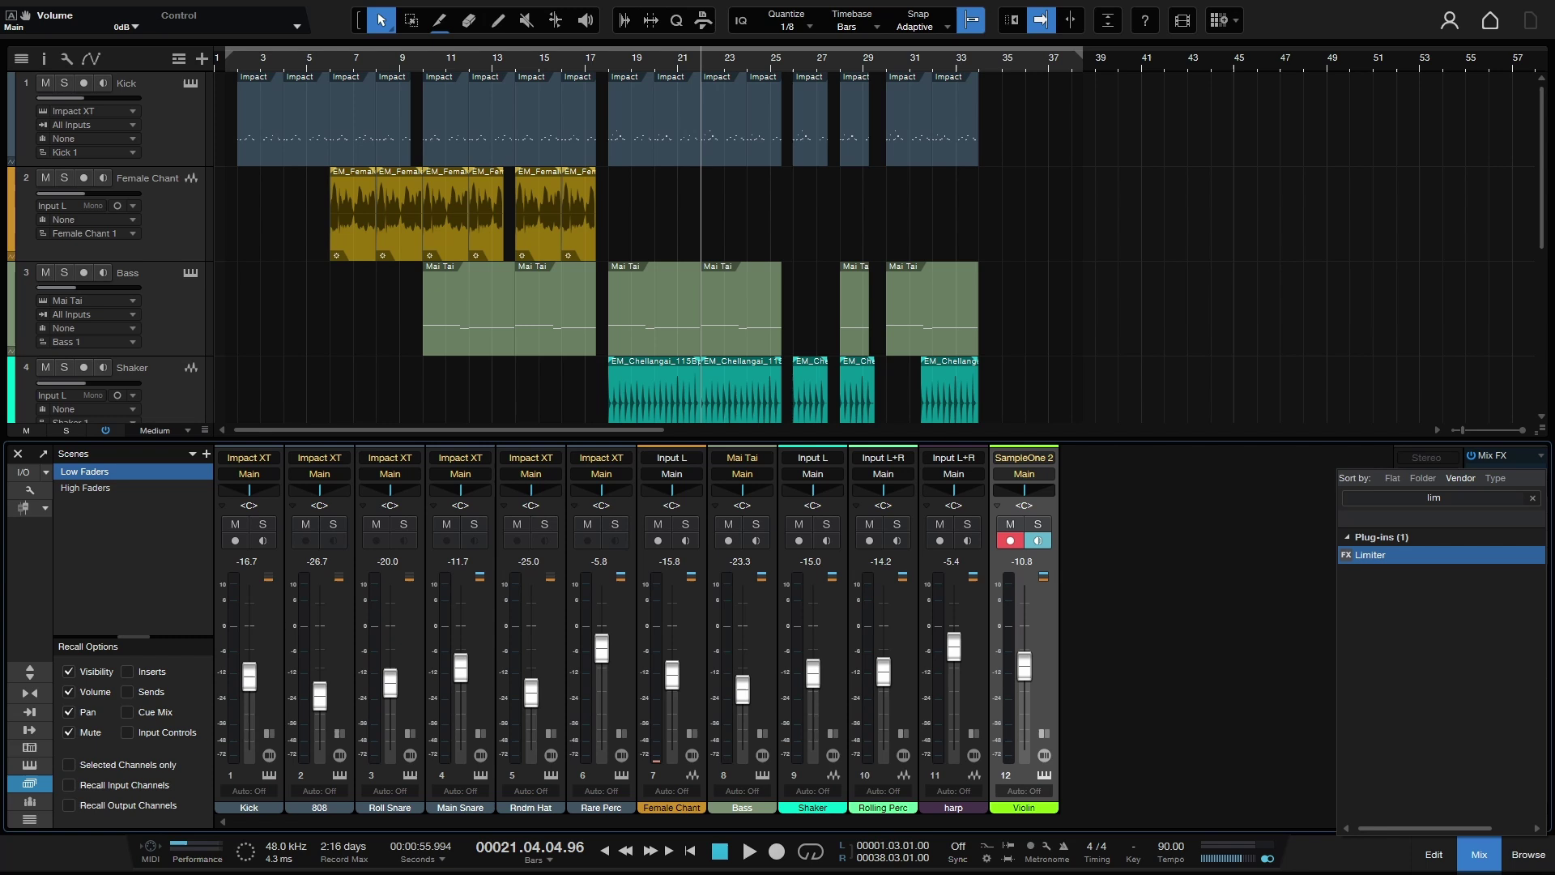
key(Return)
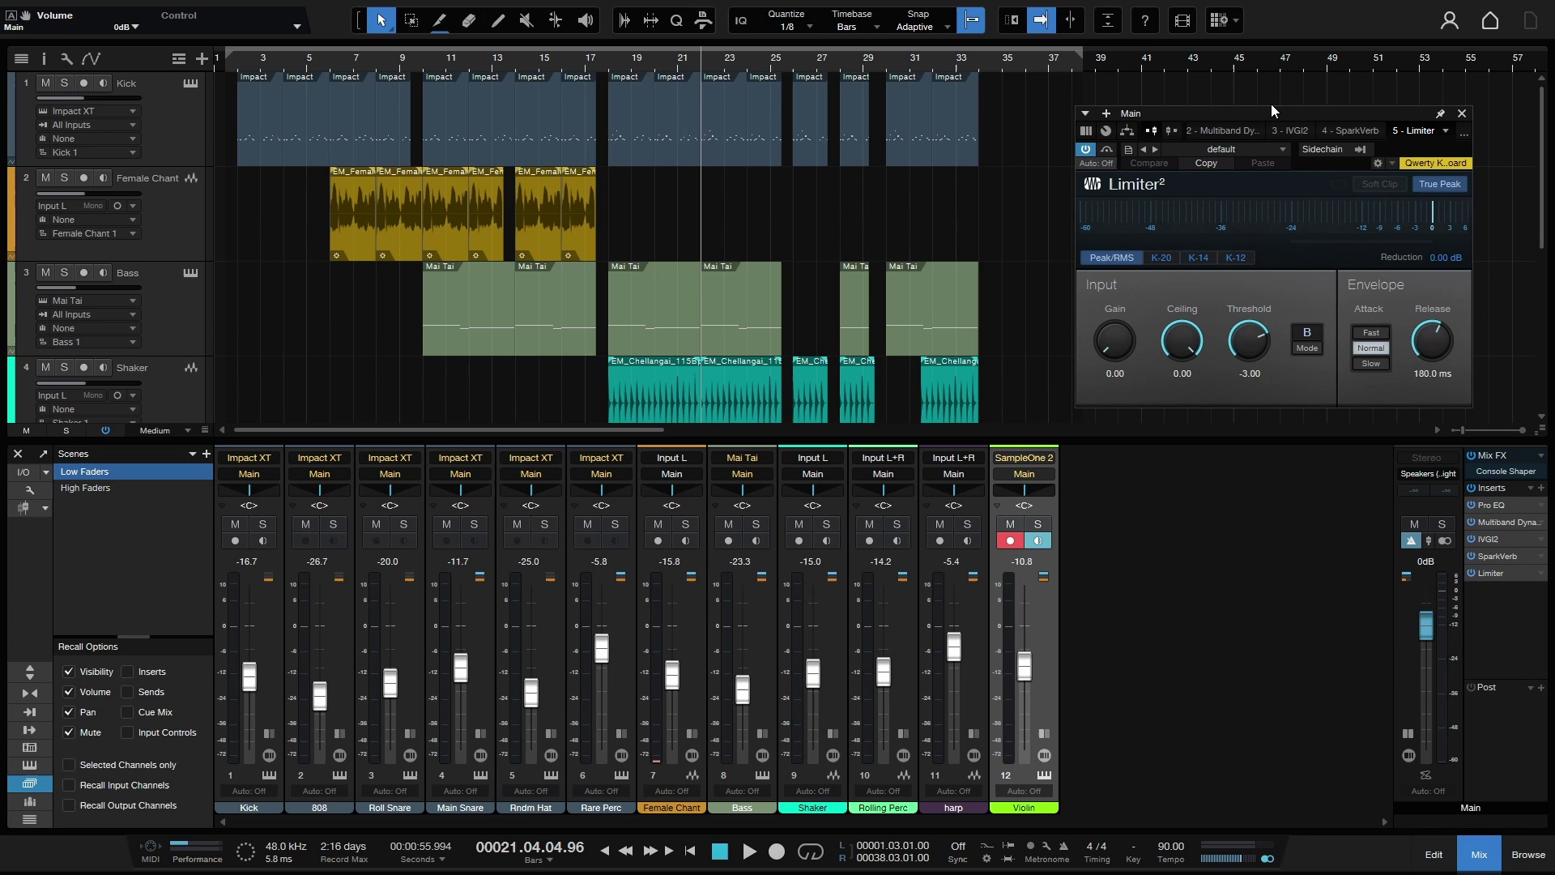
mouse_move(1273, 110)
mouse_down()
mouse_move(1256, 128)
mouse_move(1270, 115)
mouse_up()
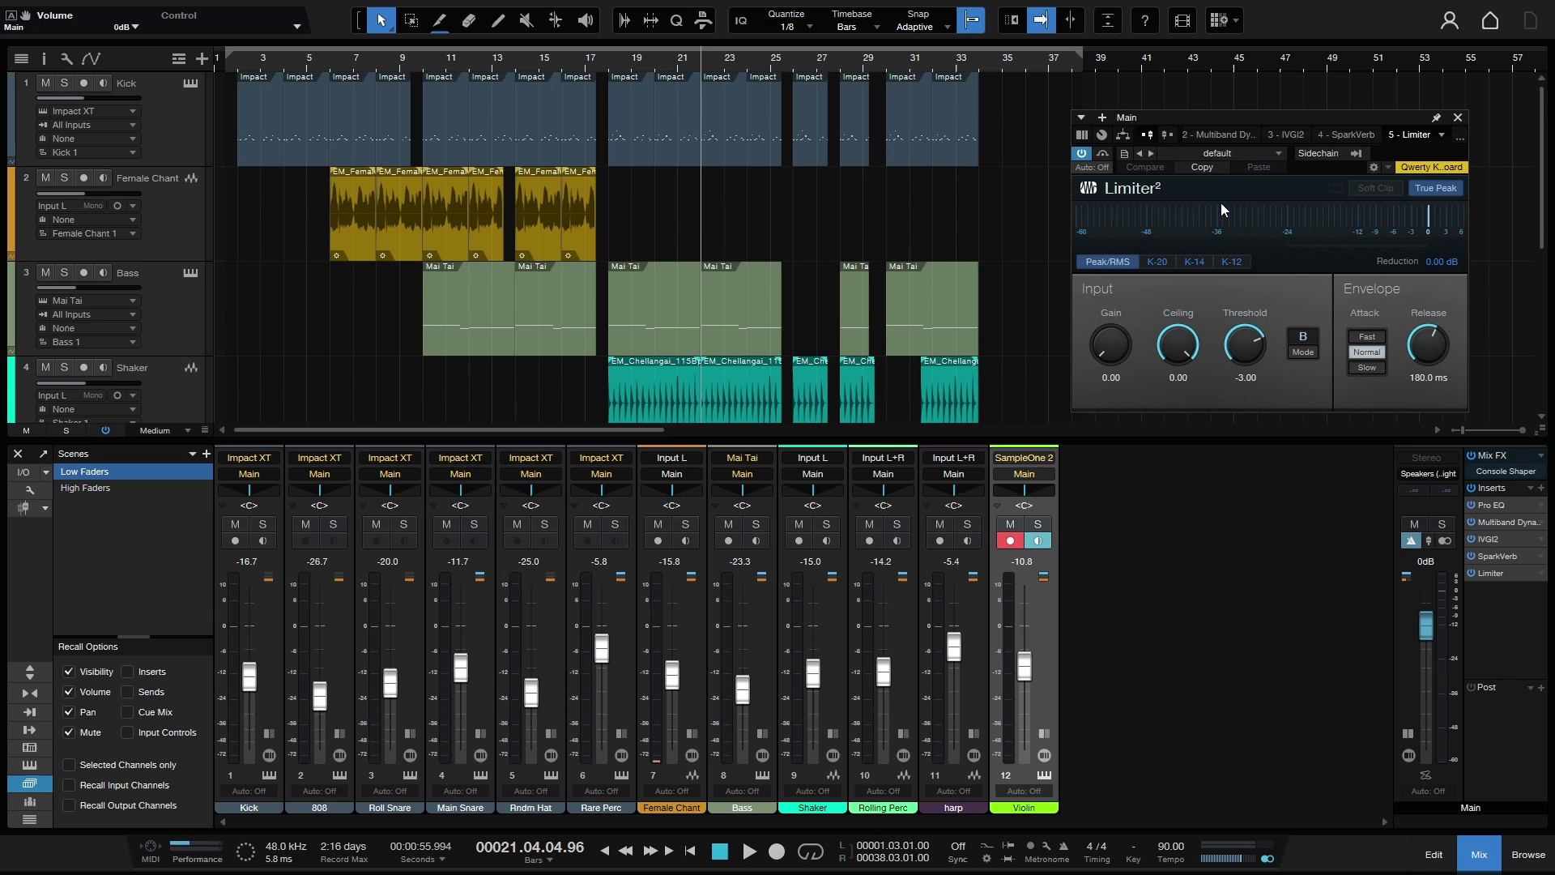
click(1274, 153)
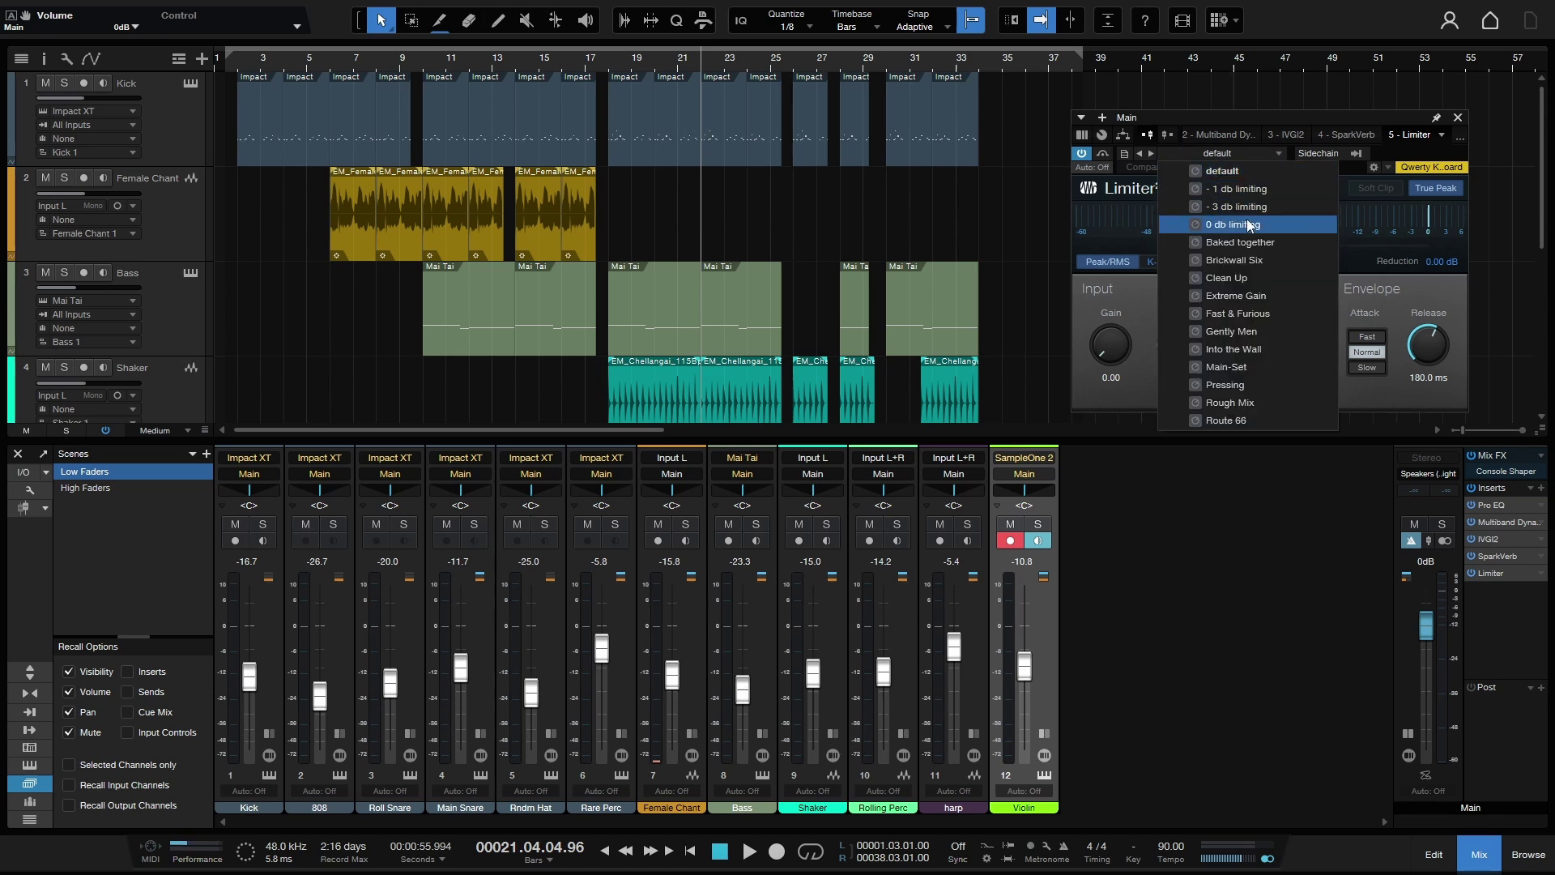
click(1276, 224)
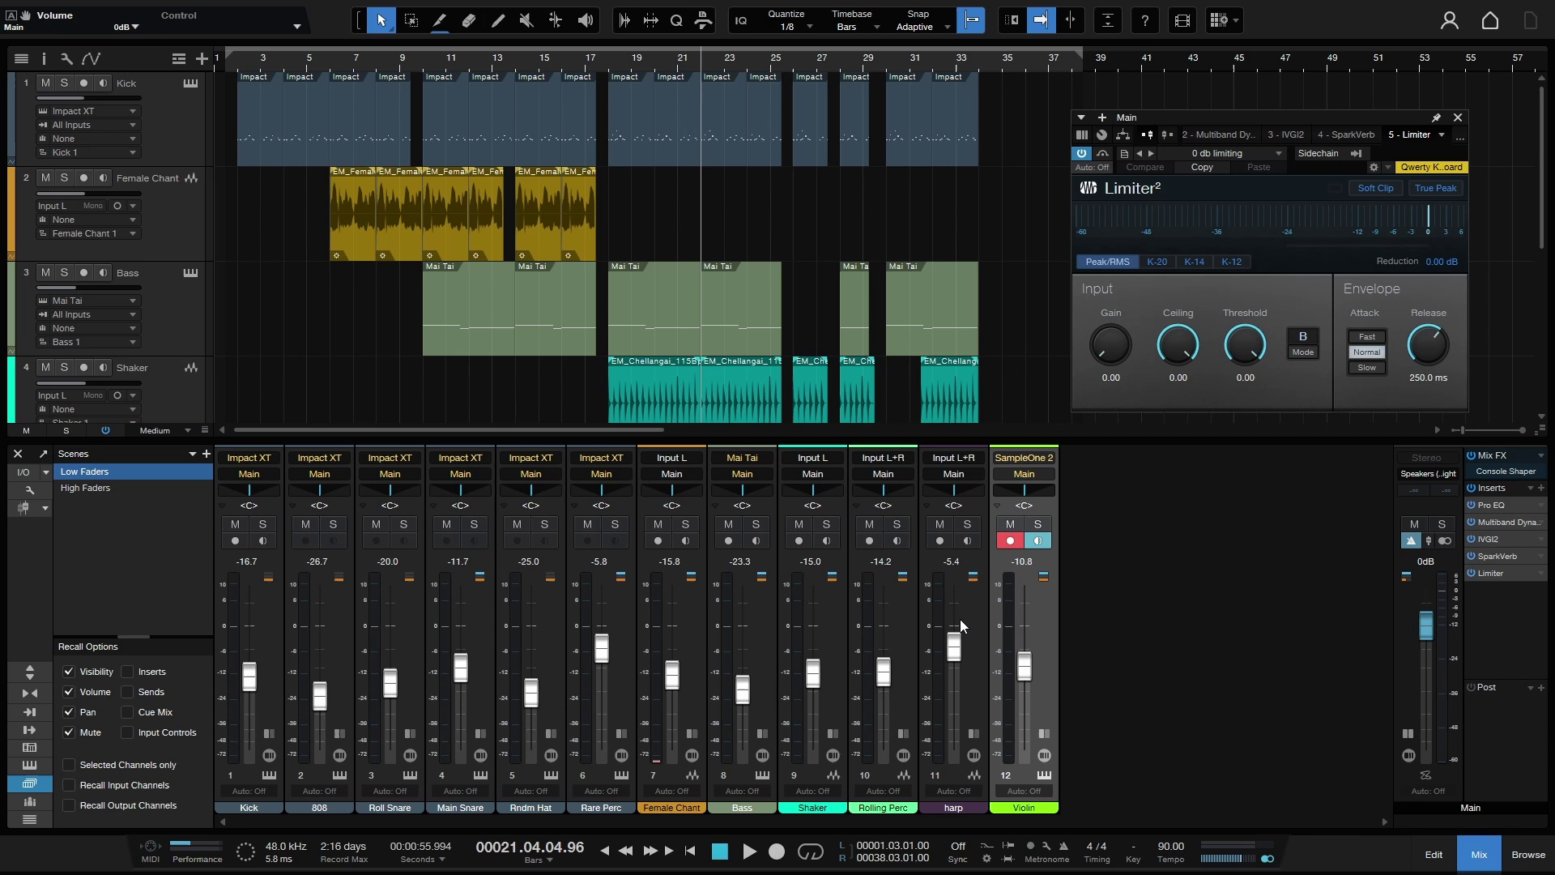
key(space)
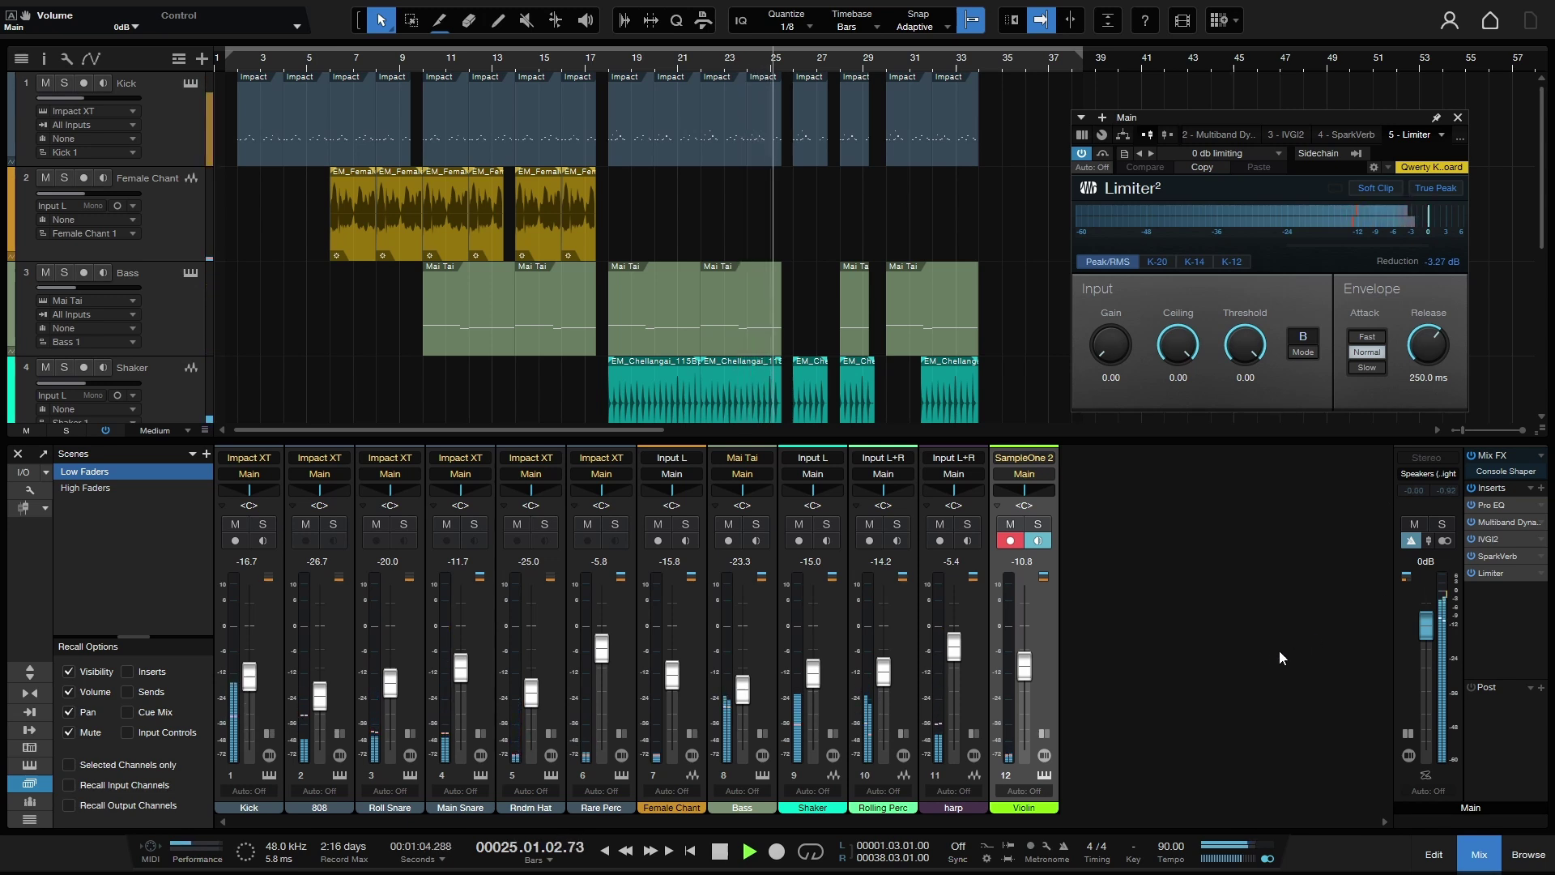
key(space)
click(625, 60)
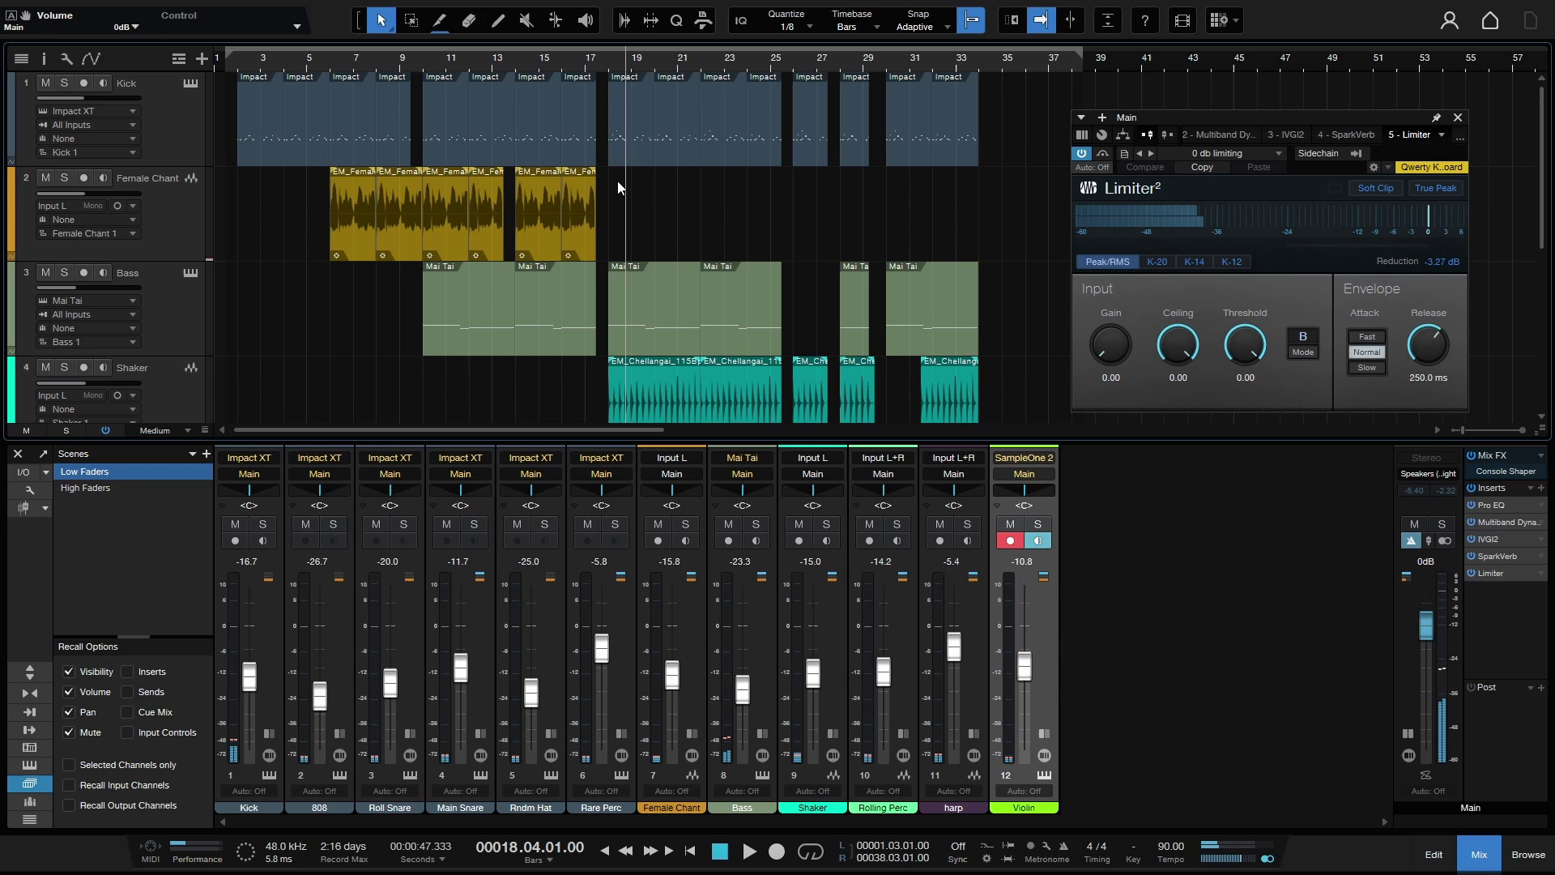
key(ctrl+e)
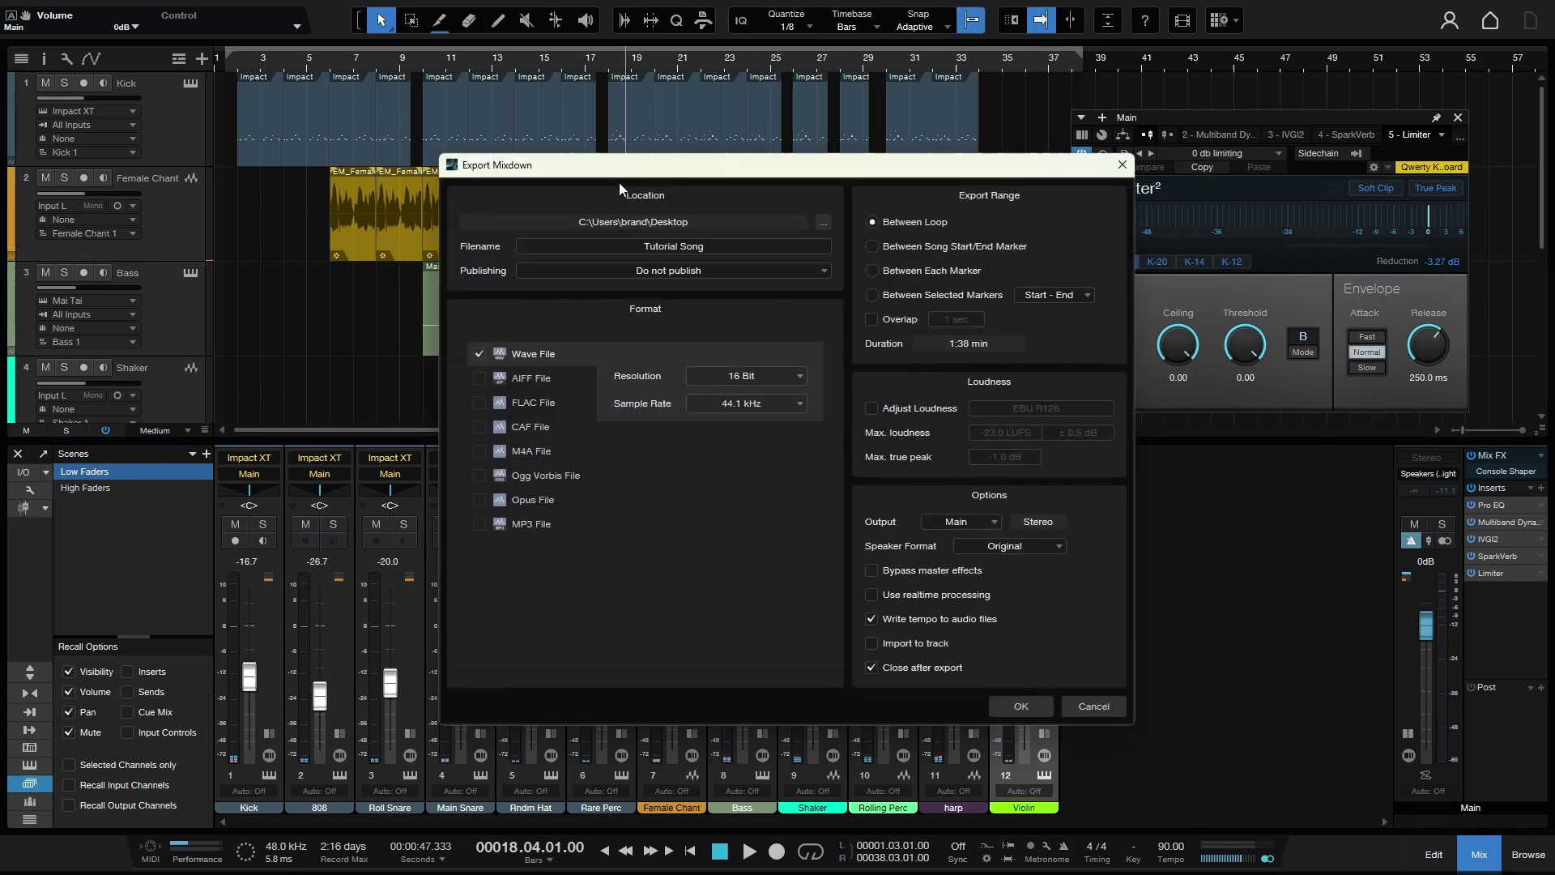
click(1023, 706)
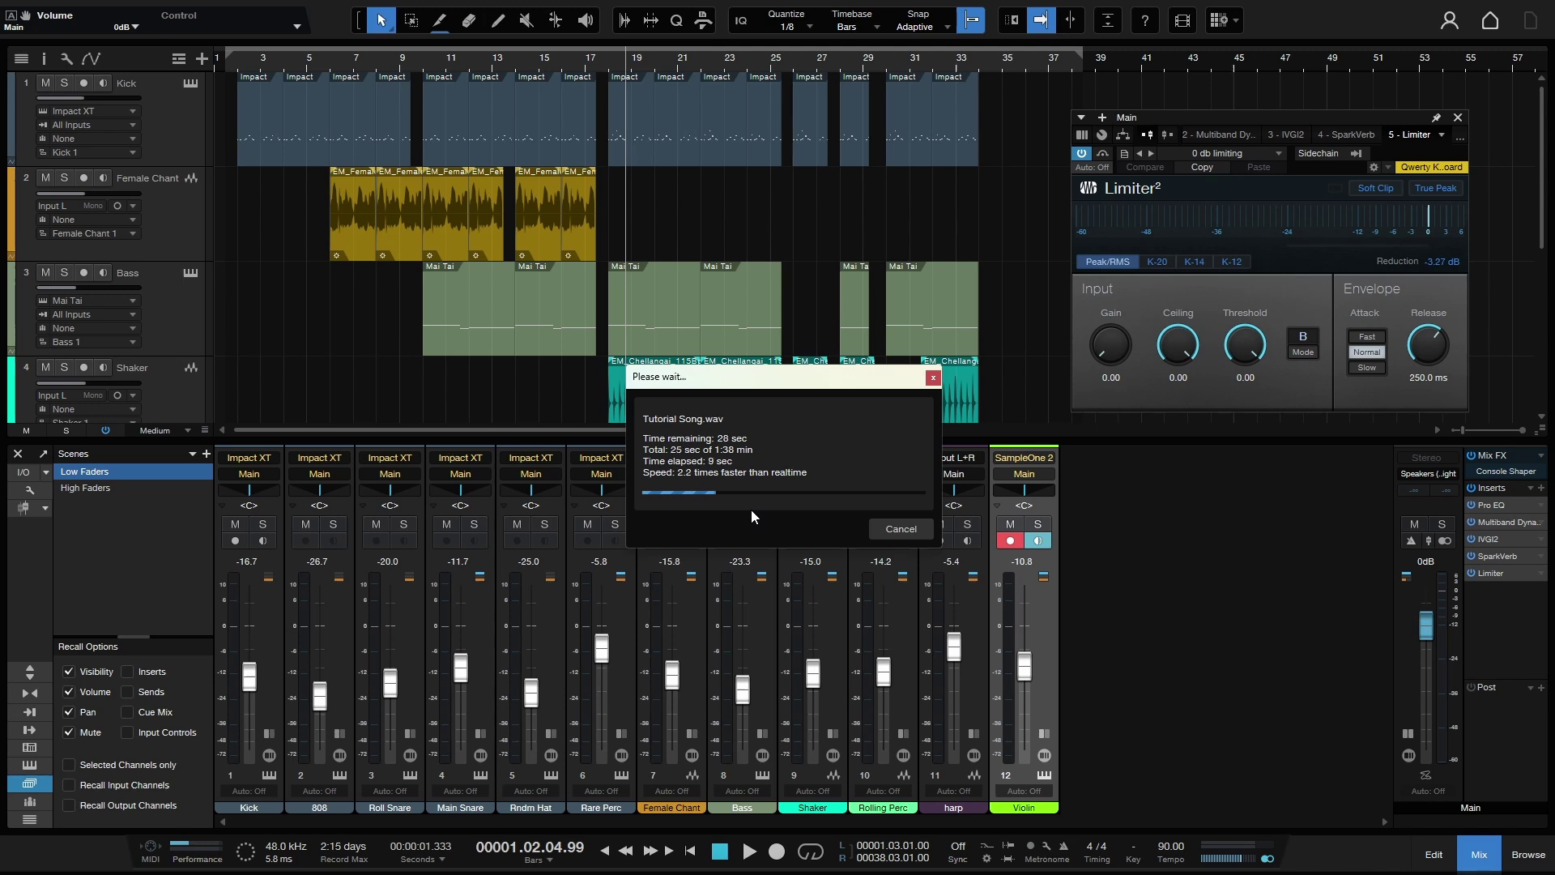
click(900, 528)
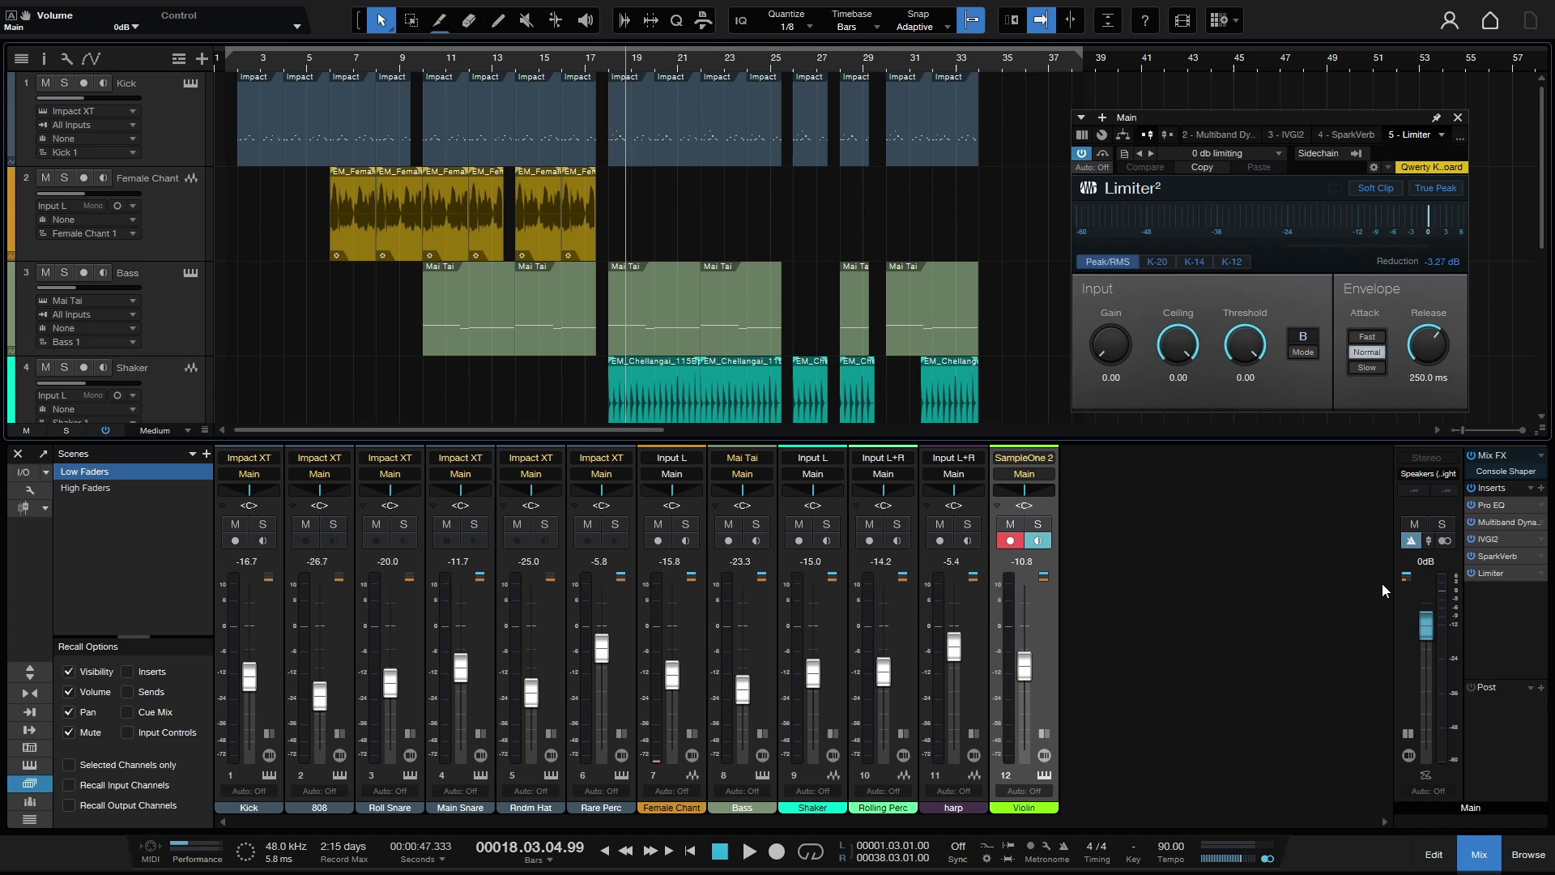
- Switch off the Limiter² on the main output and close its plugin window
click(1189, 169)
click(1081, 153)
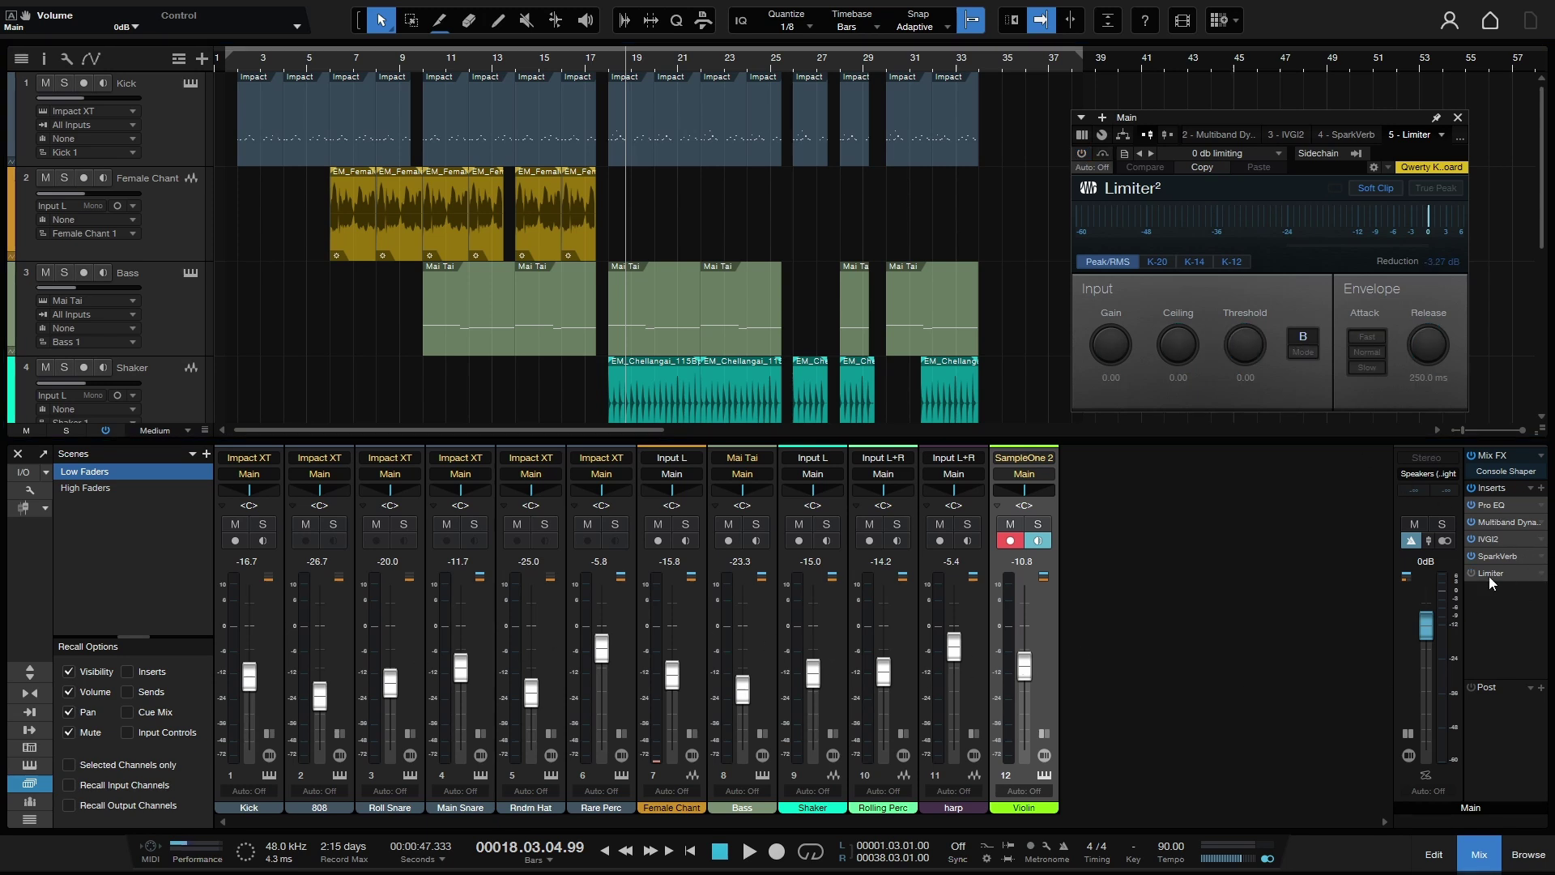
click(1458, 118)
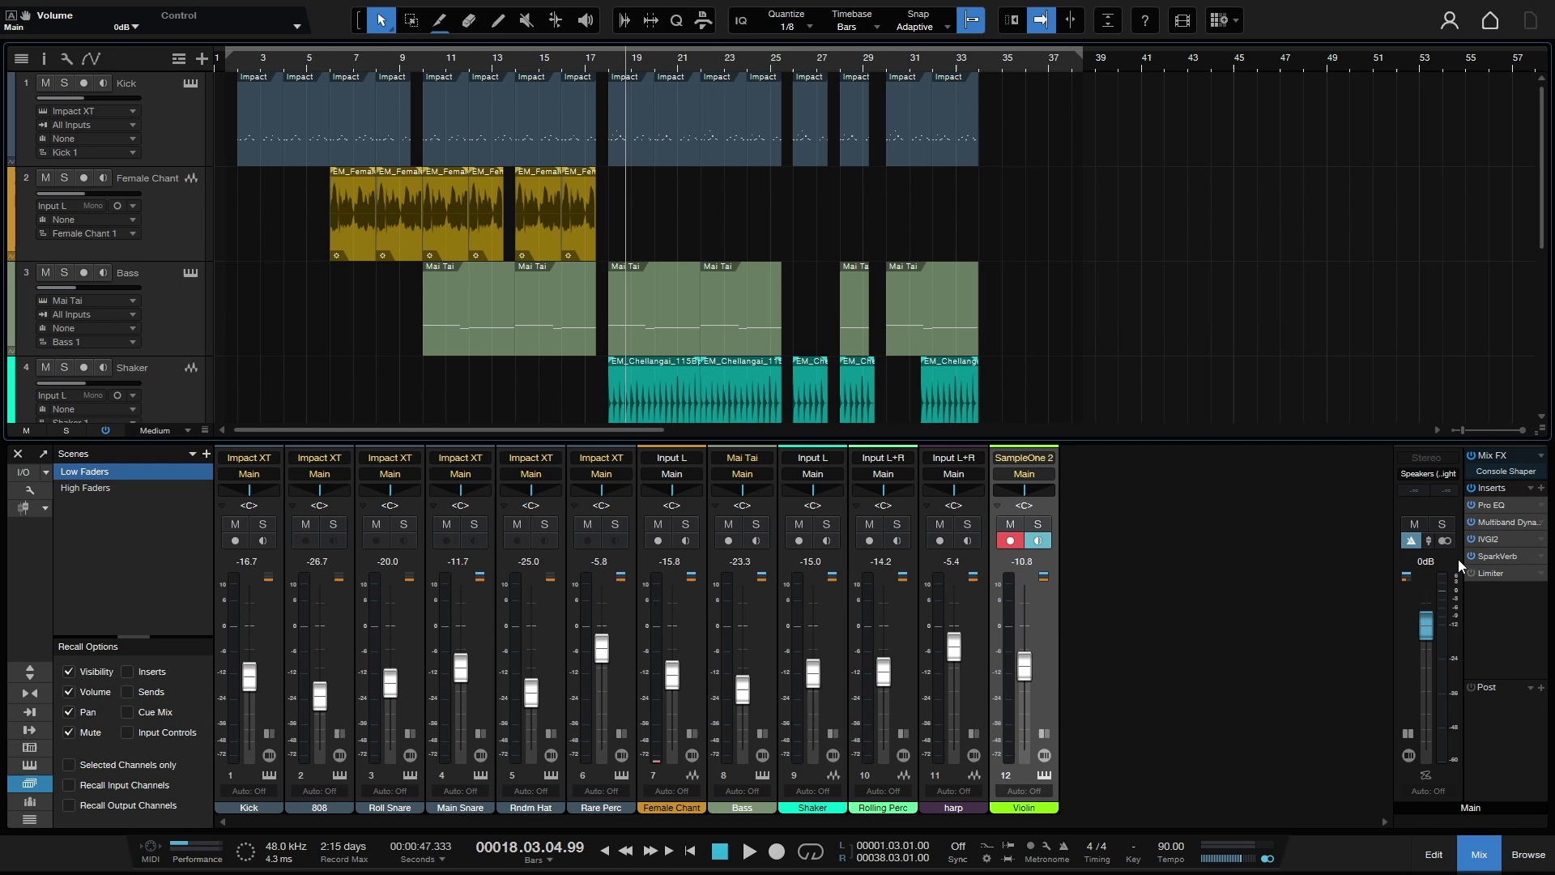
- Add Mixtool to the main inserts, move it to the top of the chain, and check IVGI2
click(1541, 488)
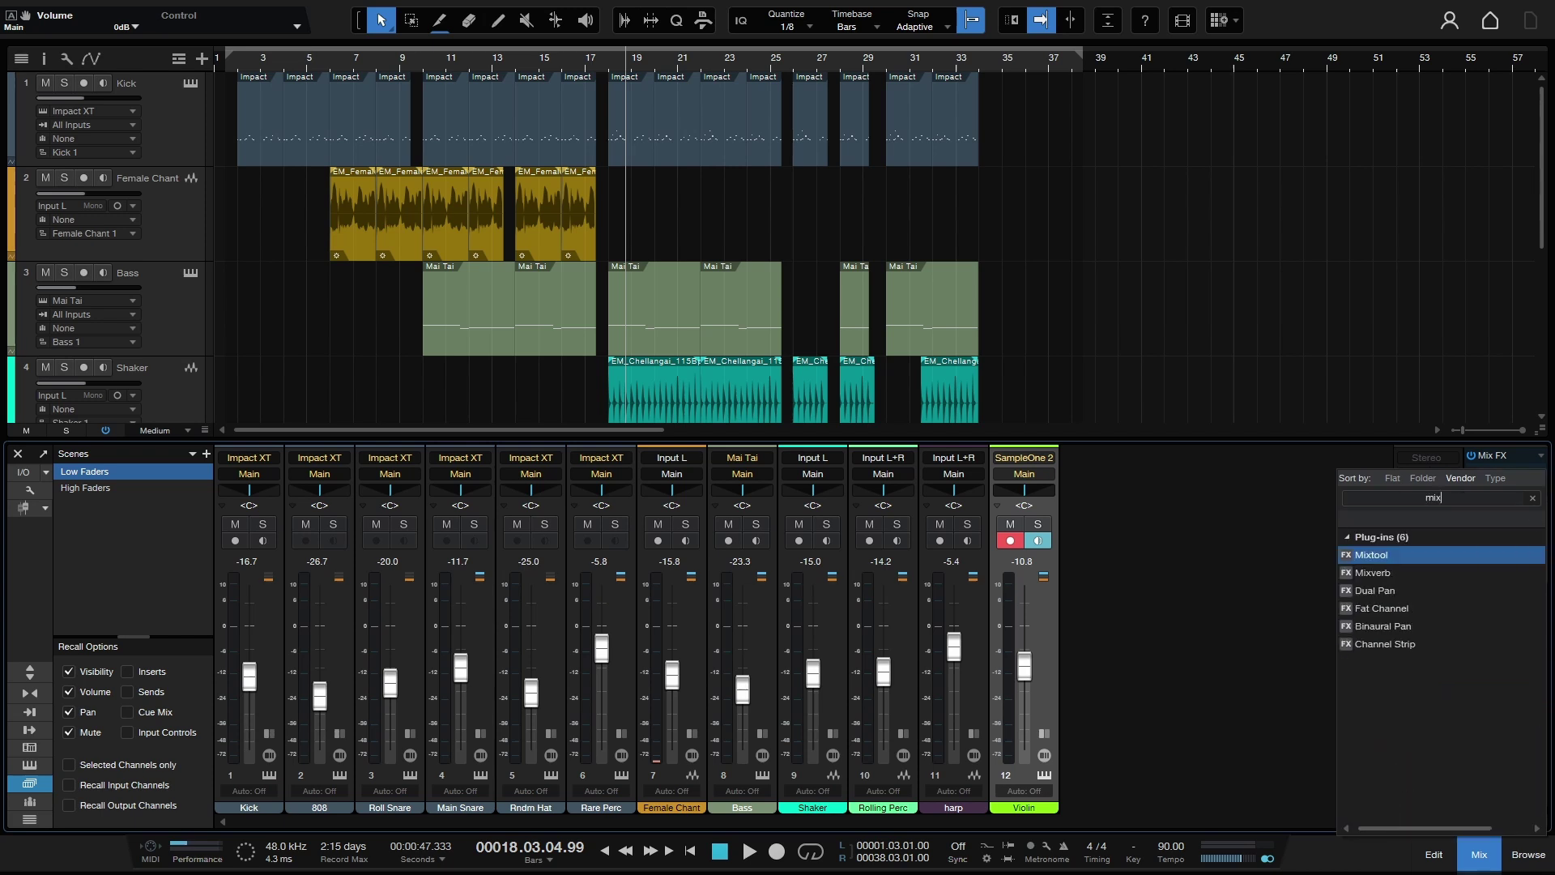
key(Return)
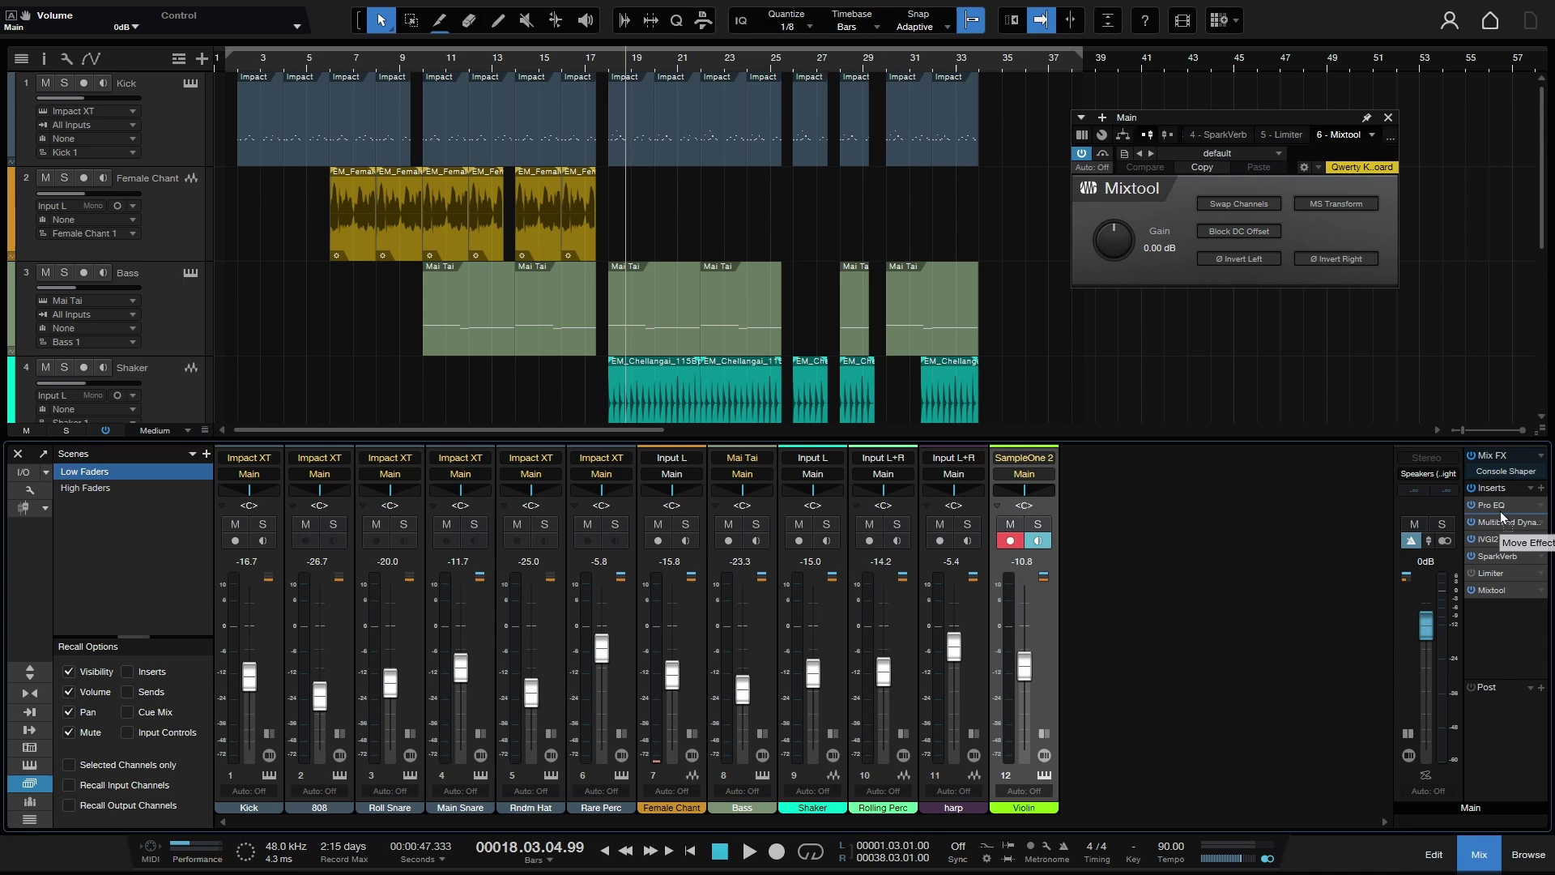
drag(1500, 507, 1500, 502)
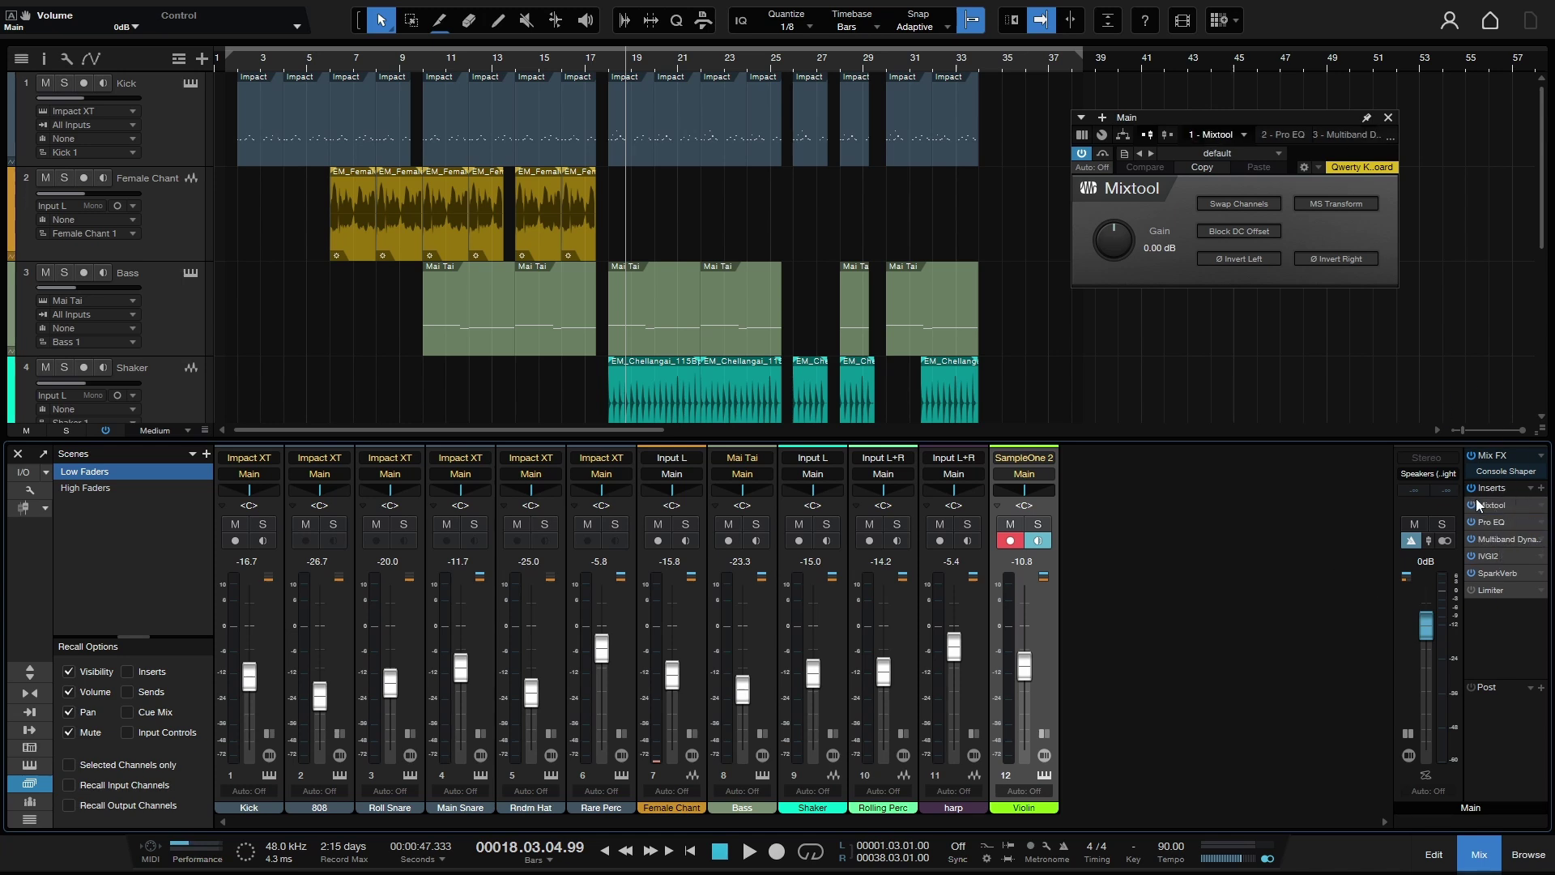
click(1496, 556)
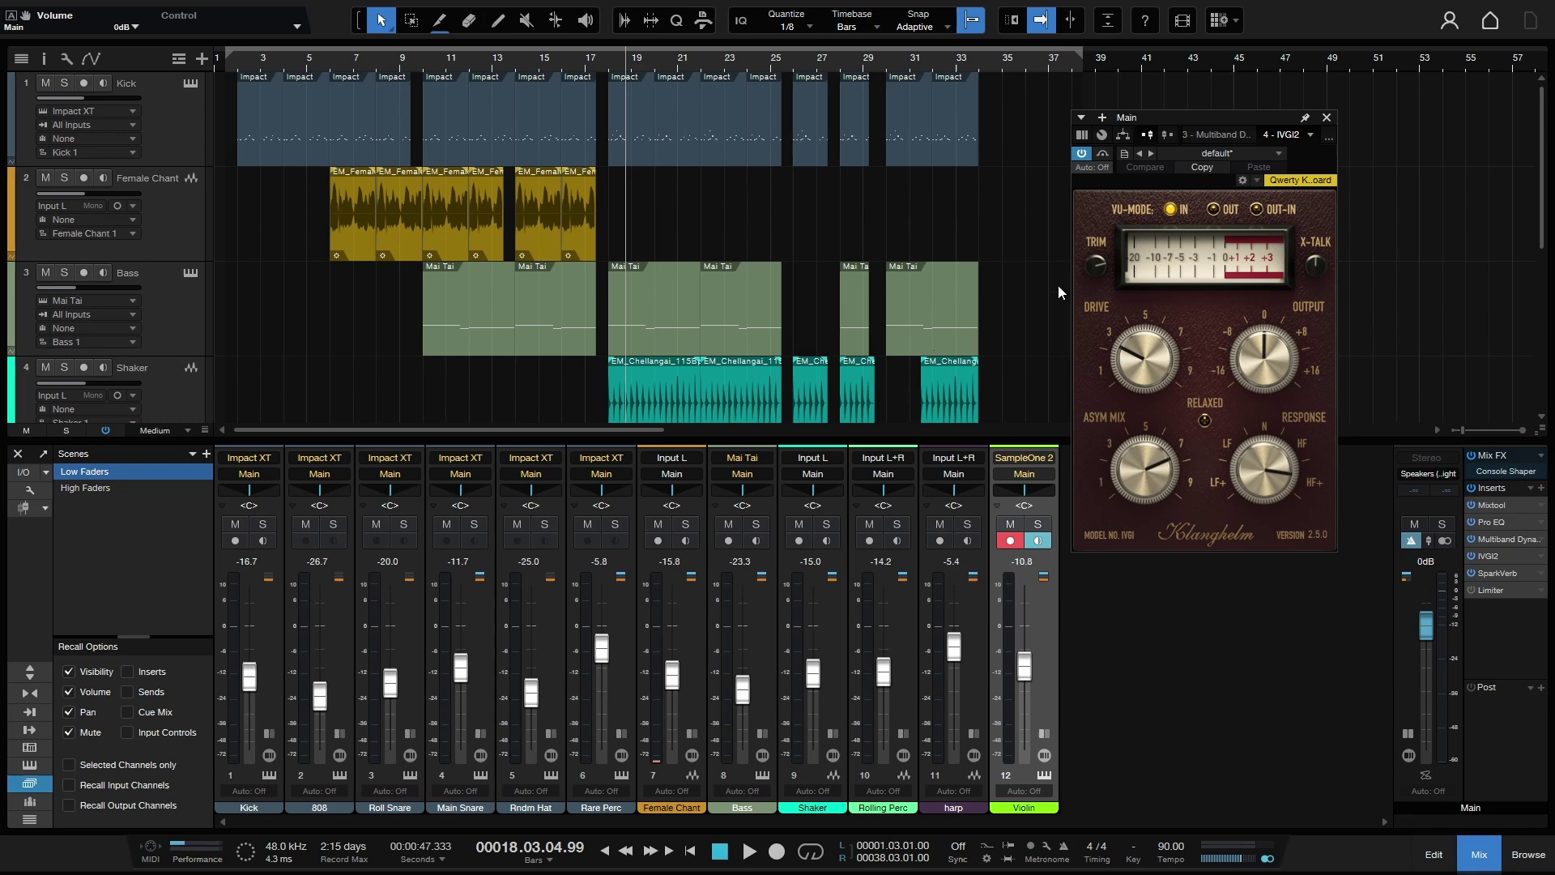
click(1327, 118)
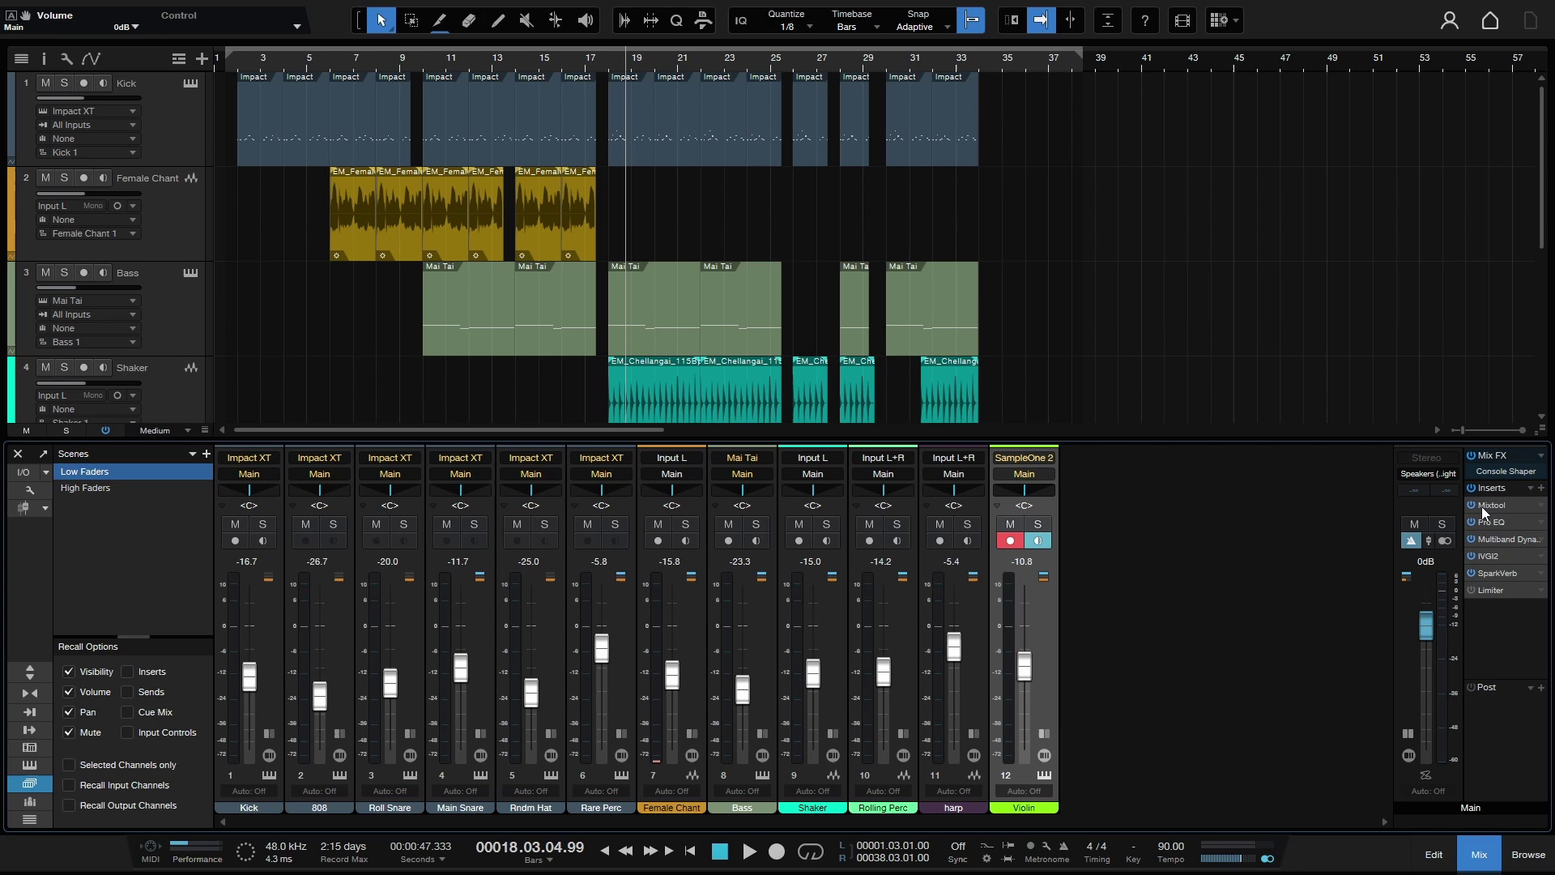
- During playback, lower the Mixtool gain on the main bus to -9.12 dB, clearing the clip indicator
key(space)
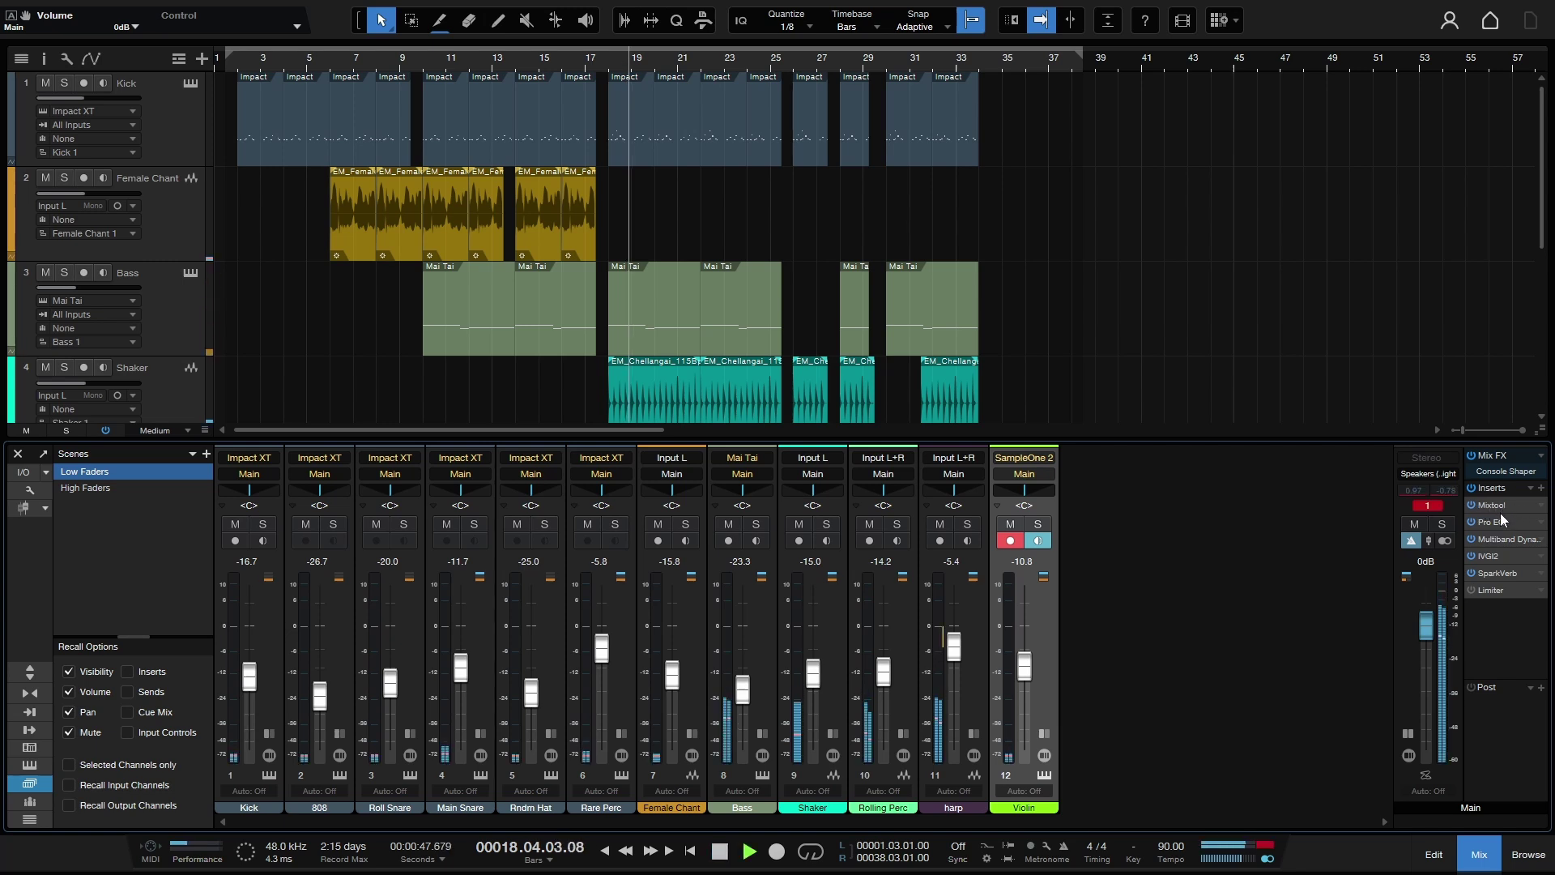
click(1493, 503)
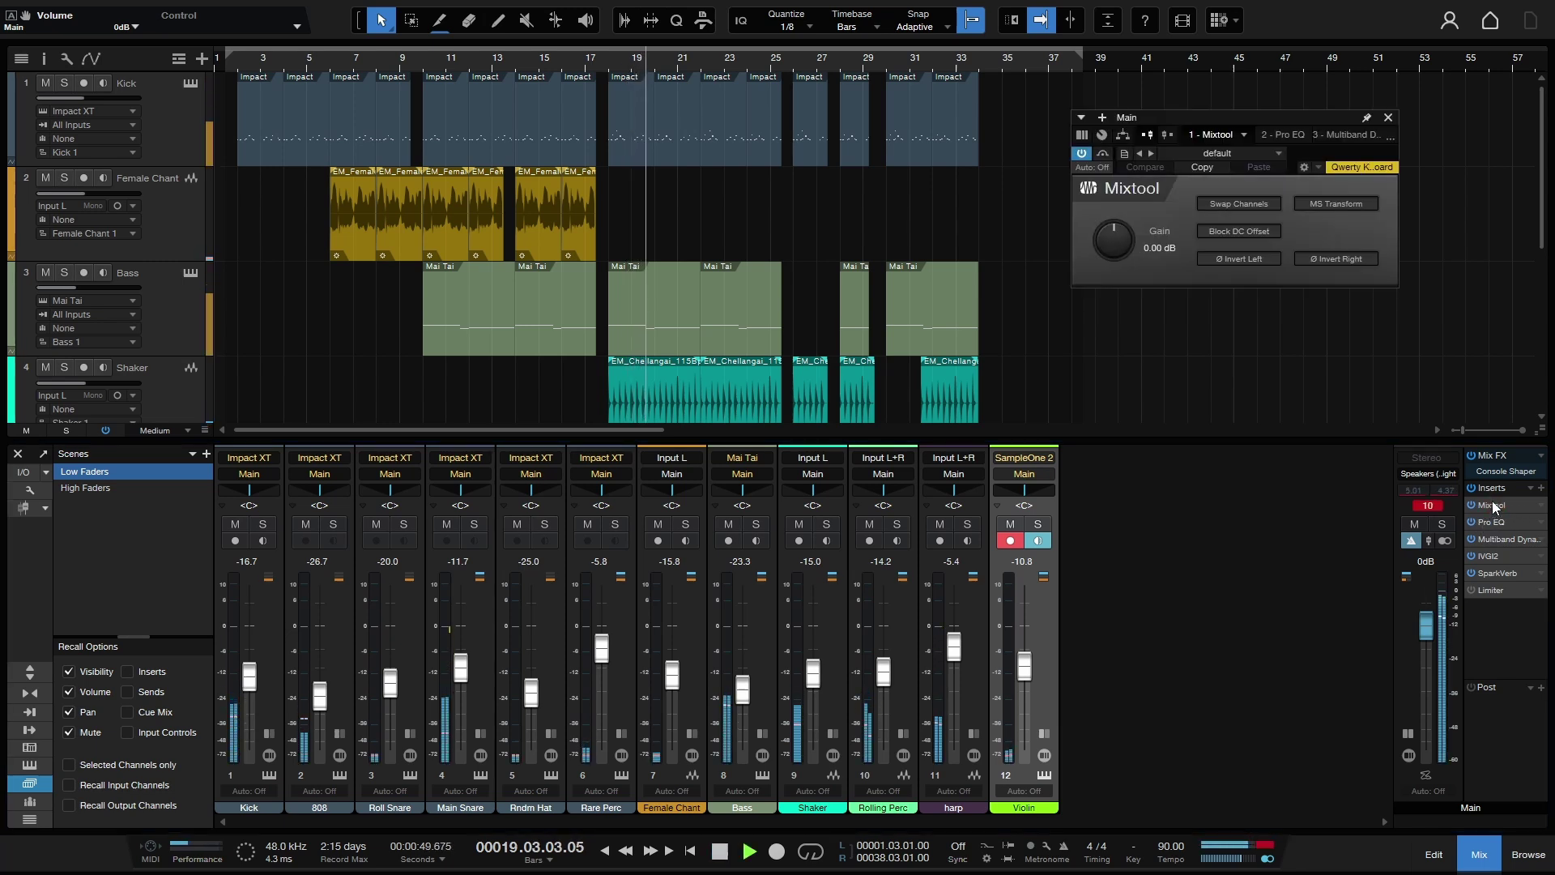
drag(1115, 241, 1116, 240)
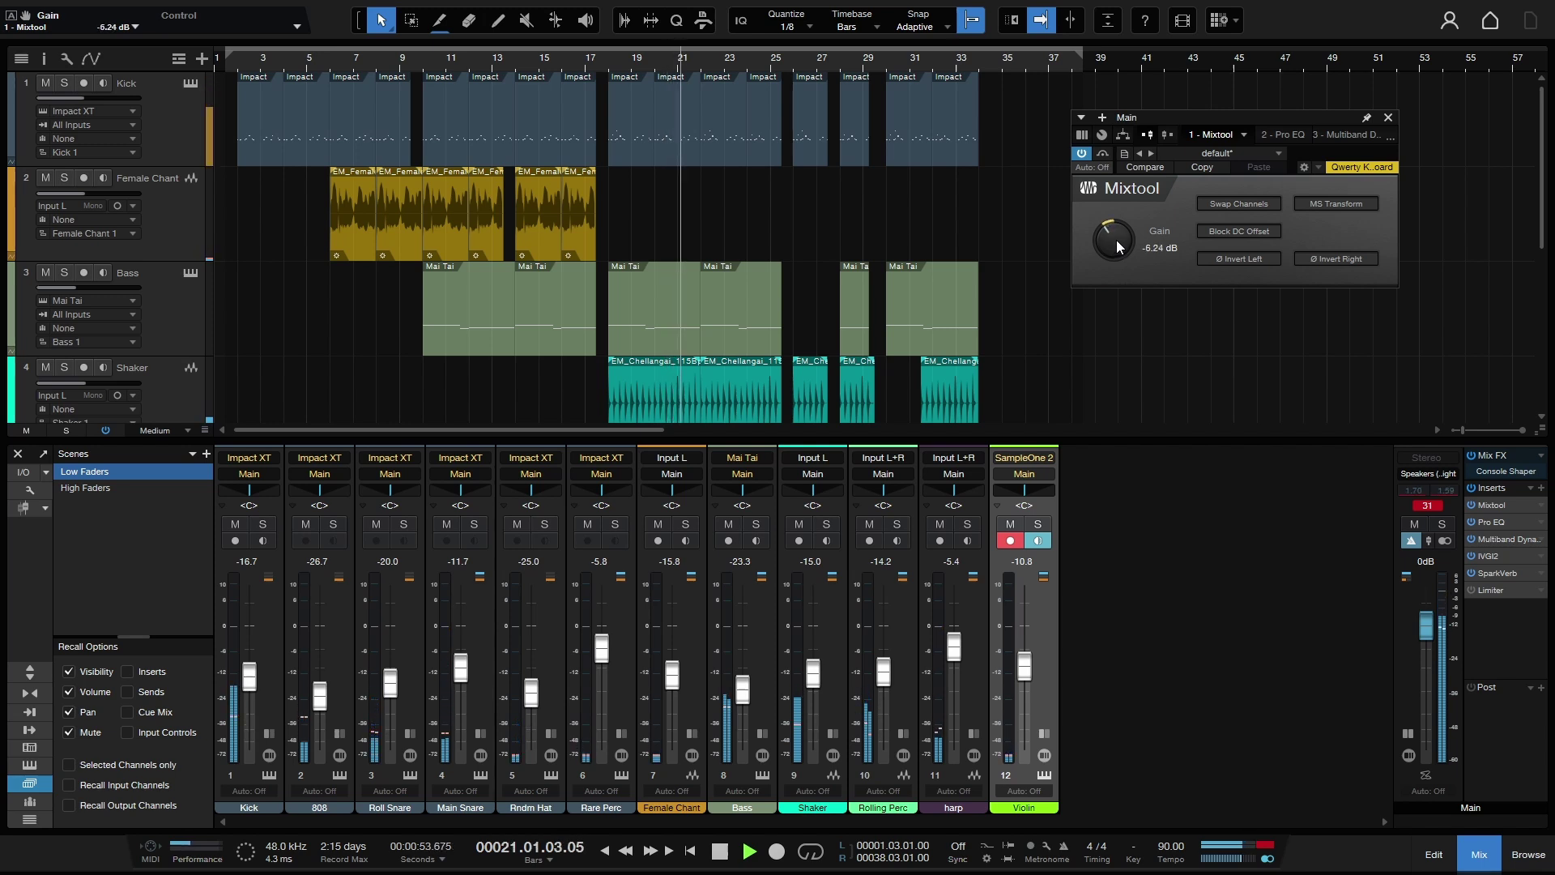
click(1427, 506)
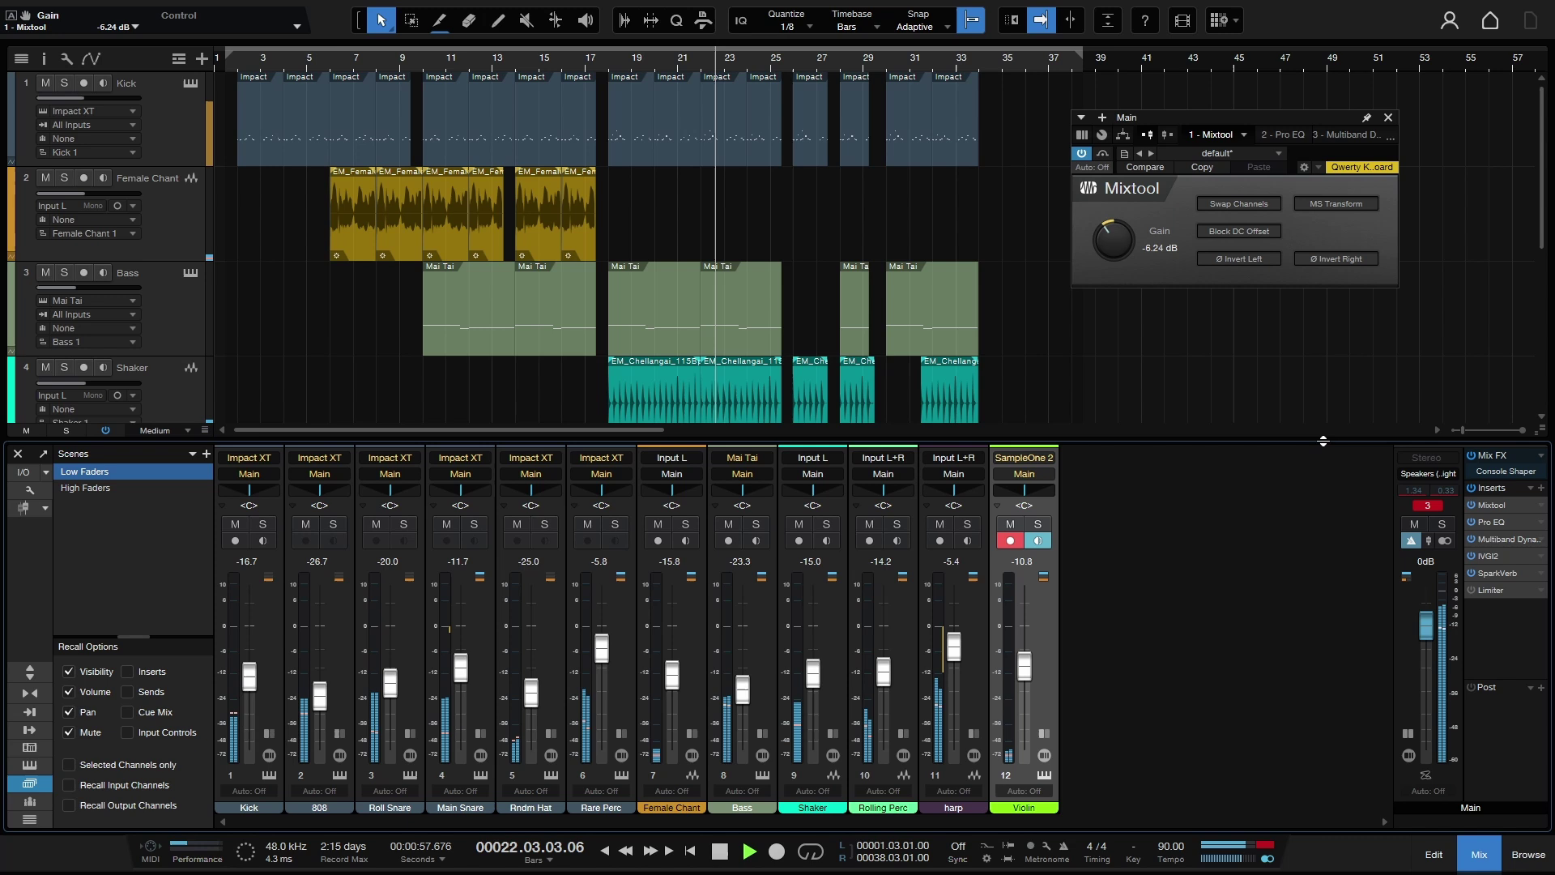
drag(1116, 225, 1127, 241)
click(1426, 505)
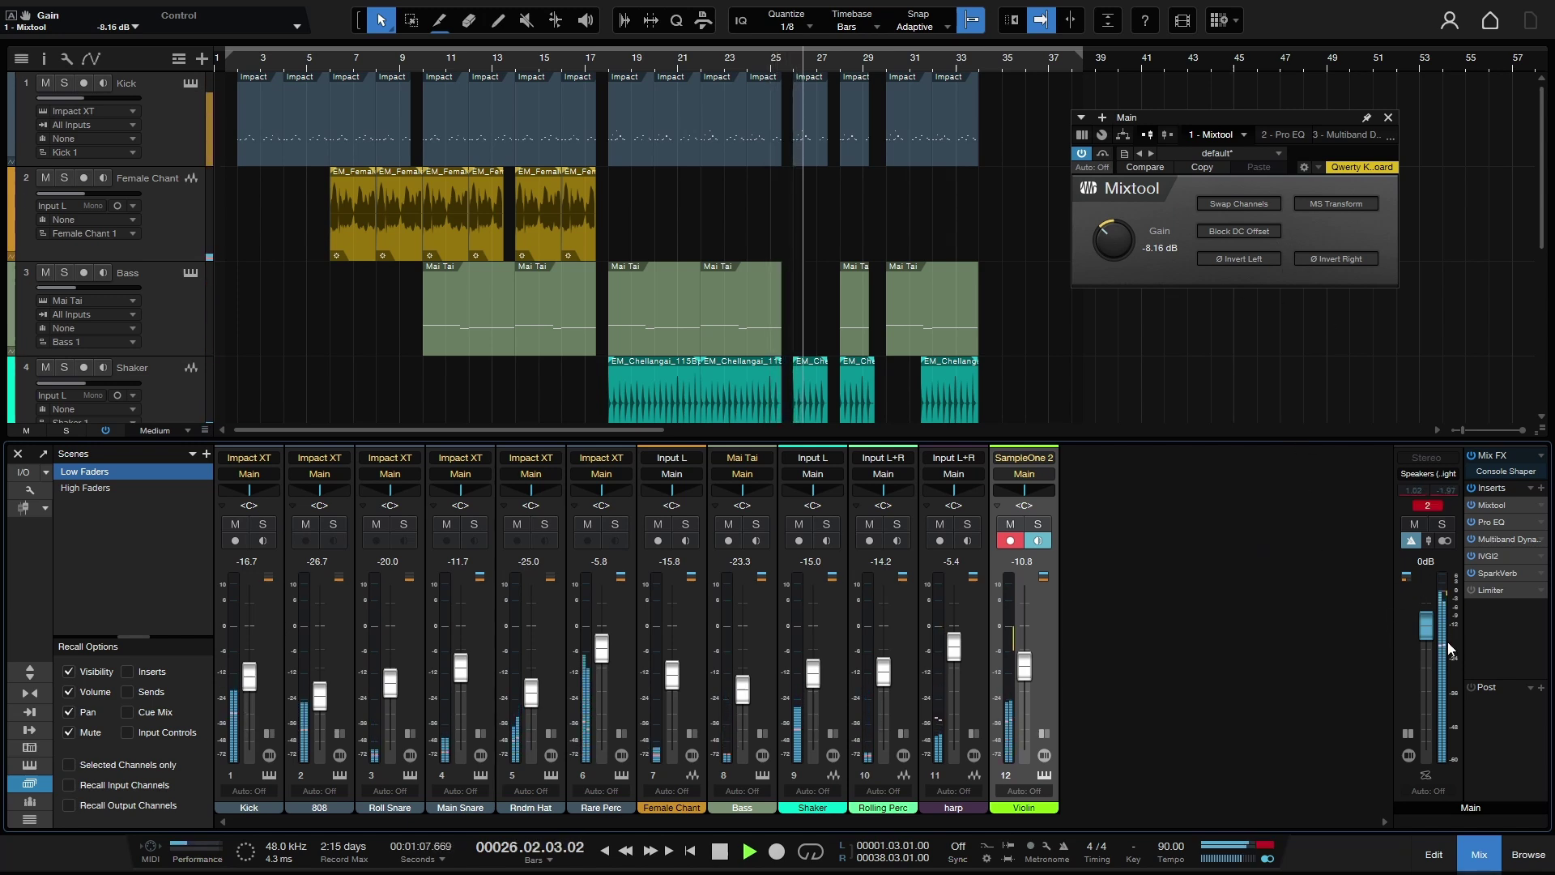
- Stop playback and bring up the IVGI2 editor on the main bus
scroll(1119, 240, down, 2)
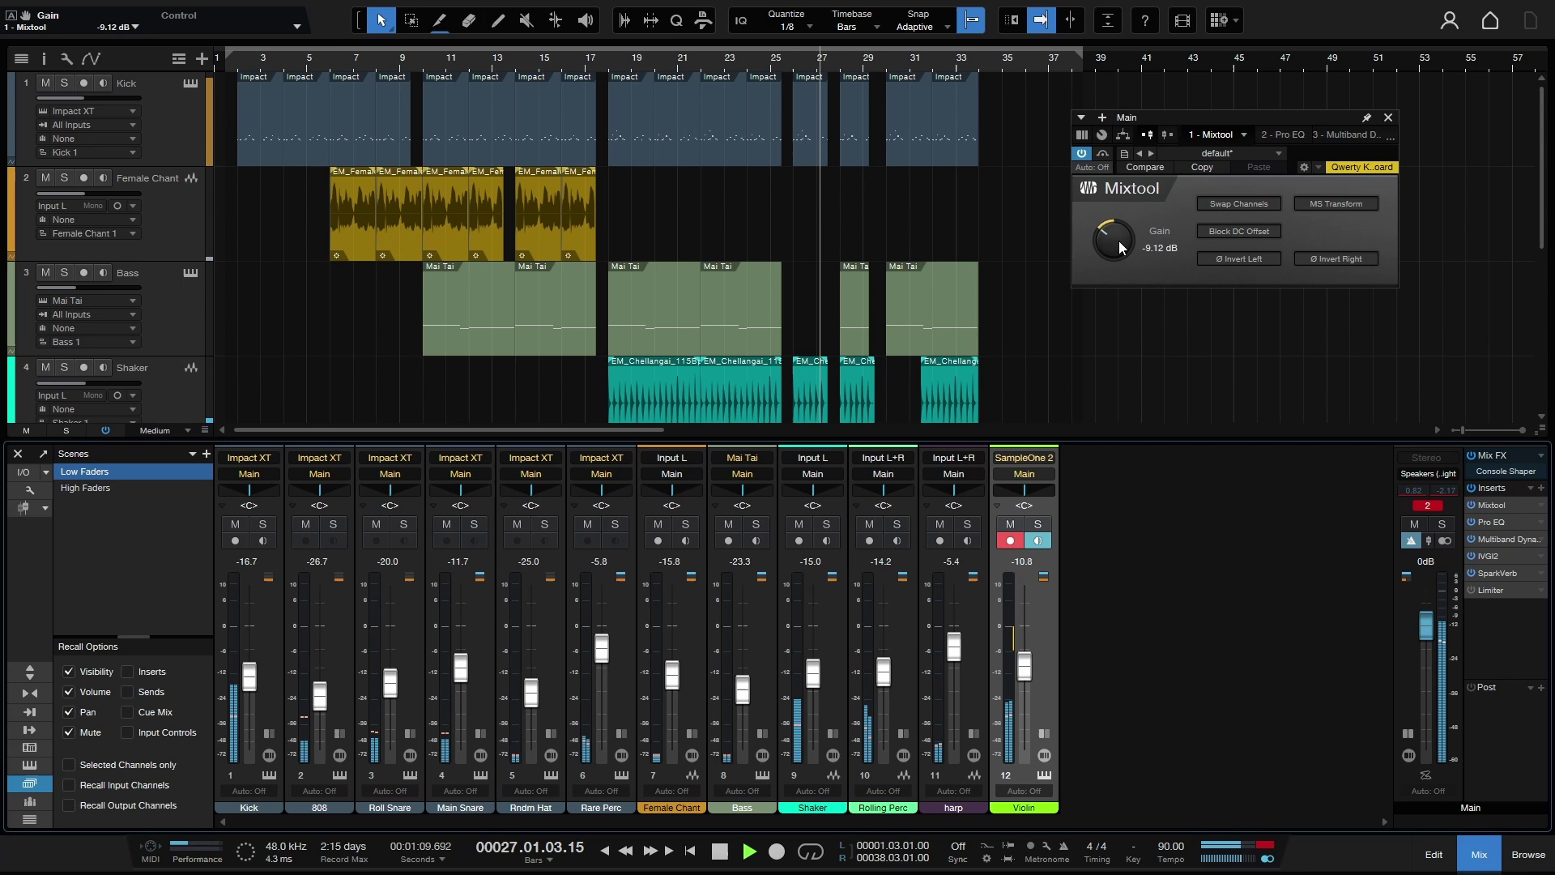
key(space)
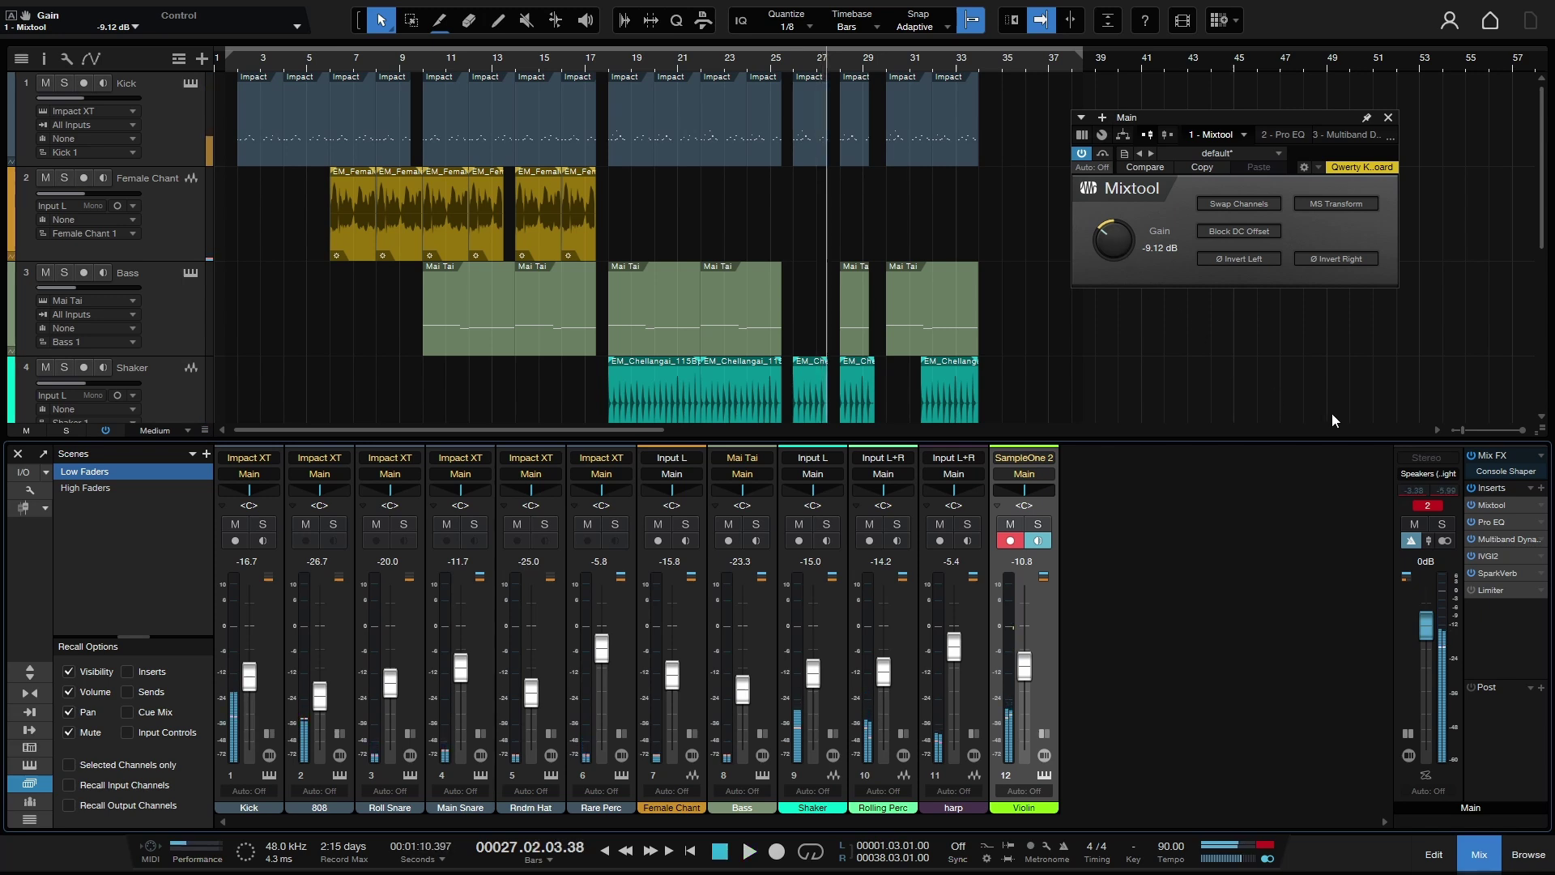
click(1490, 556)
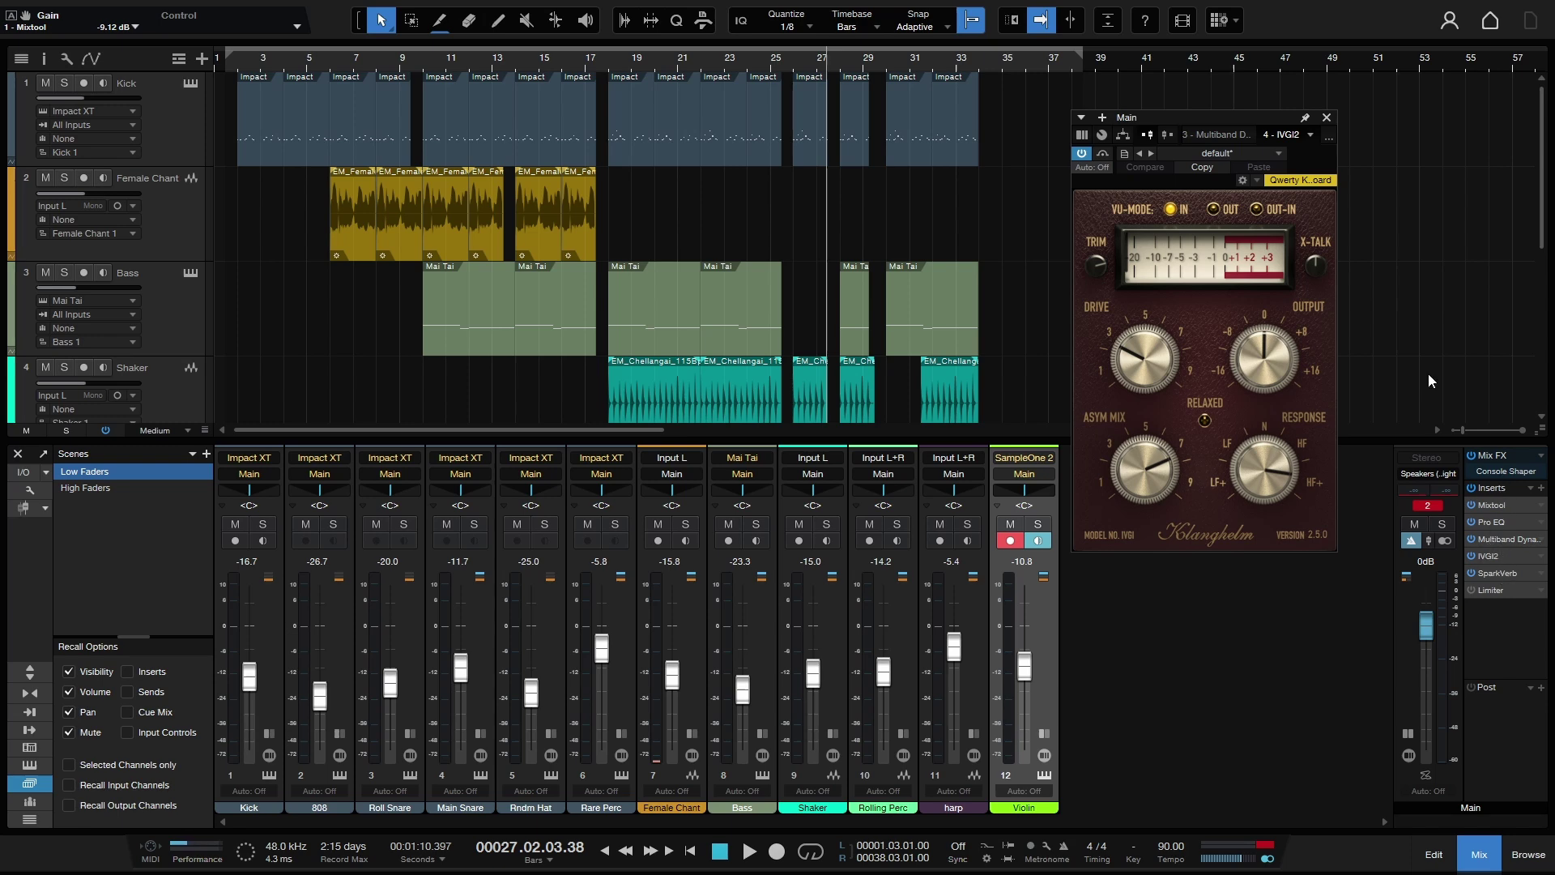
- Close IVGI2, remove Mixtool from the main inserts, and clear the master clip indicator
click(1326, 118)
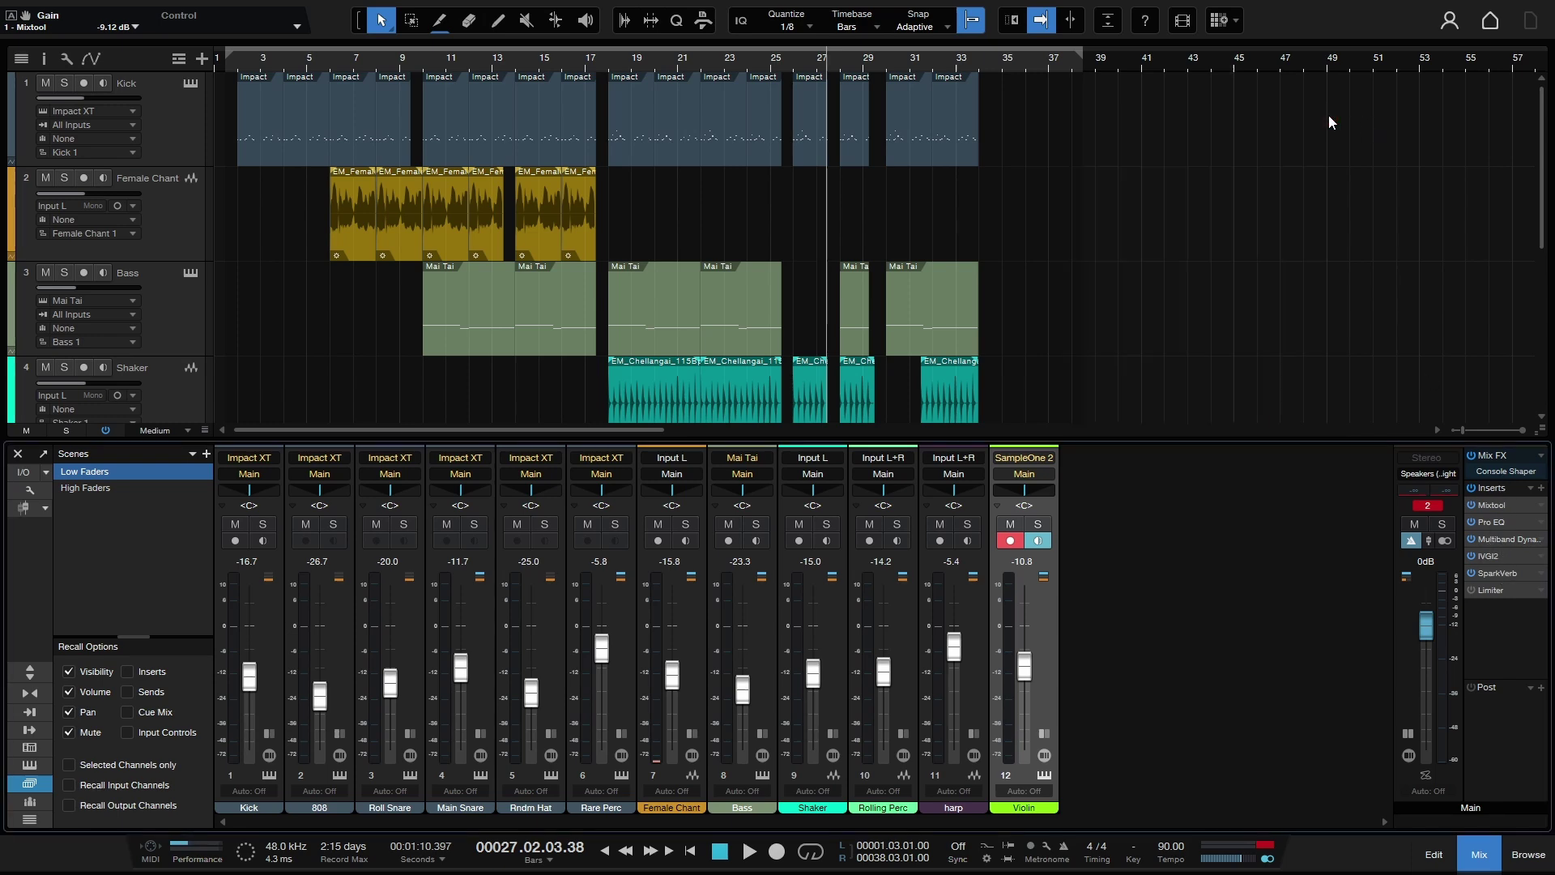
click(1538, 503)
click(1489, 679)
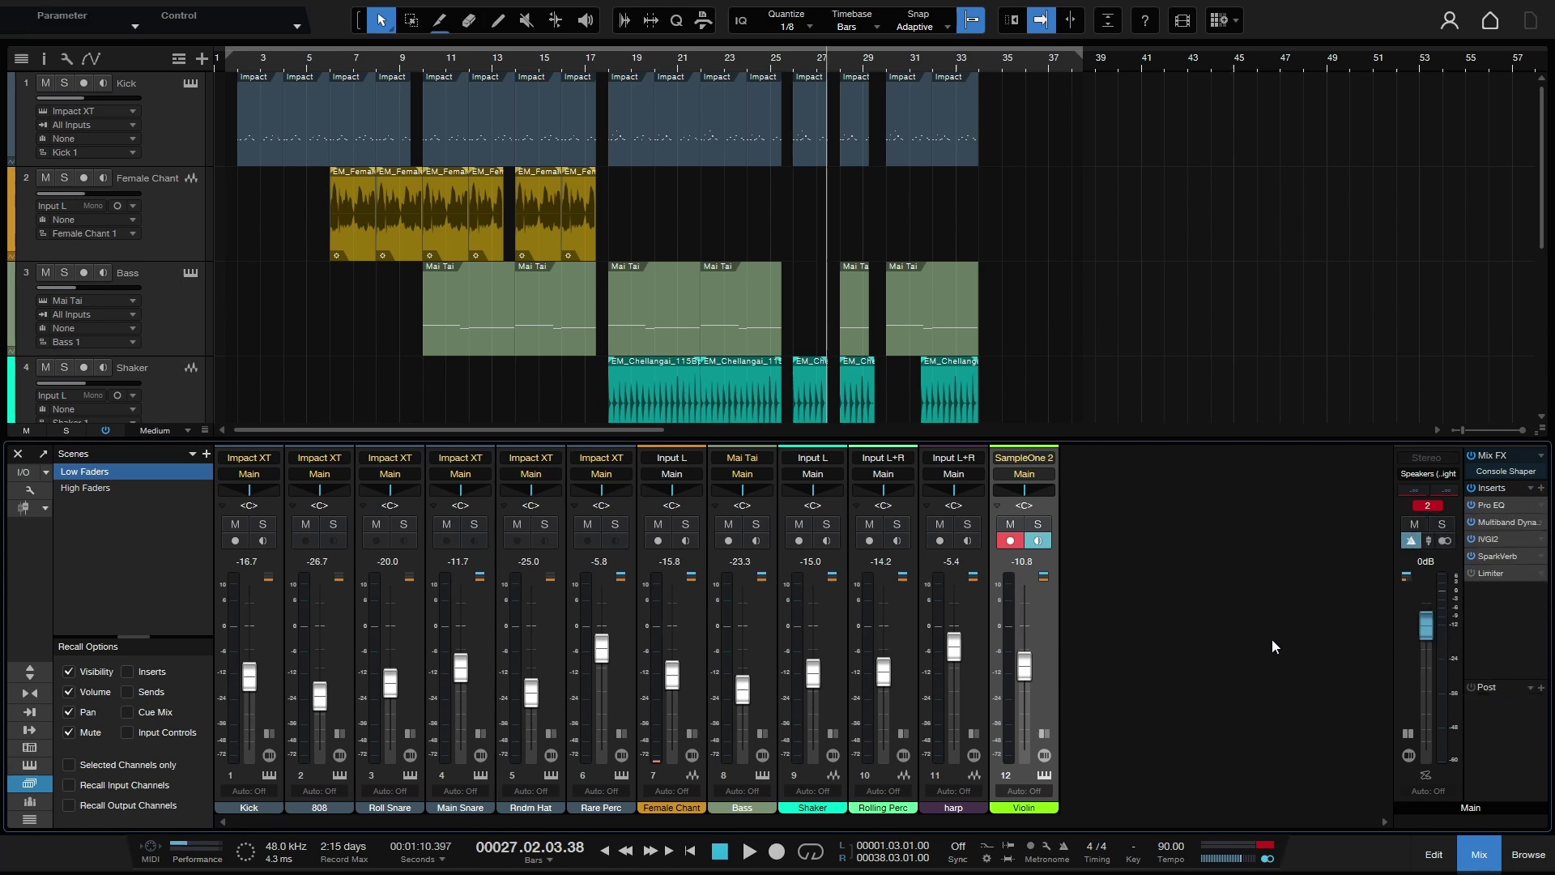
click(1432, 506)
- Lower all channel faders together about 7.5 dB, Kick to -24.2 dB and Rare Perc to -13.3 dB
click(1027, 677)
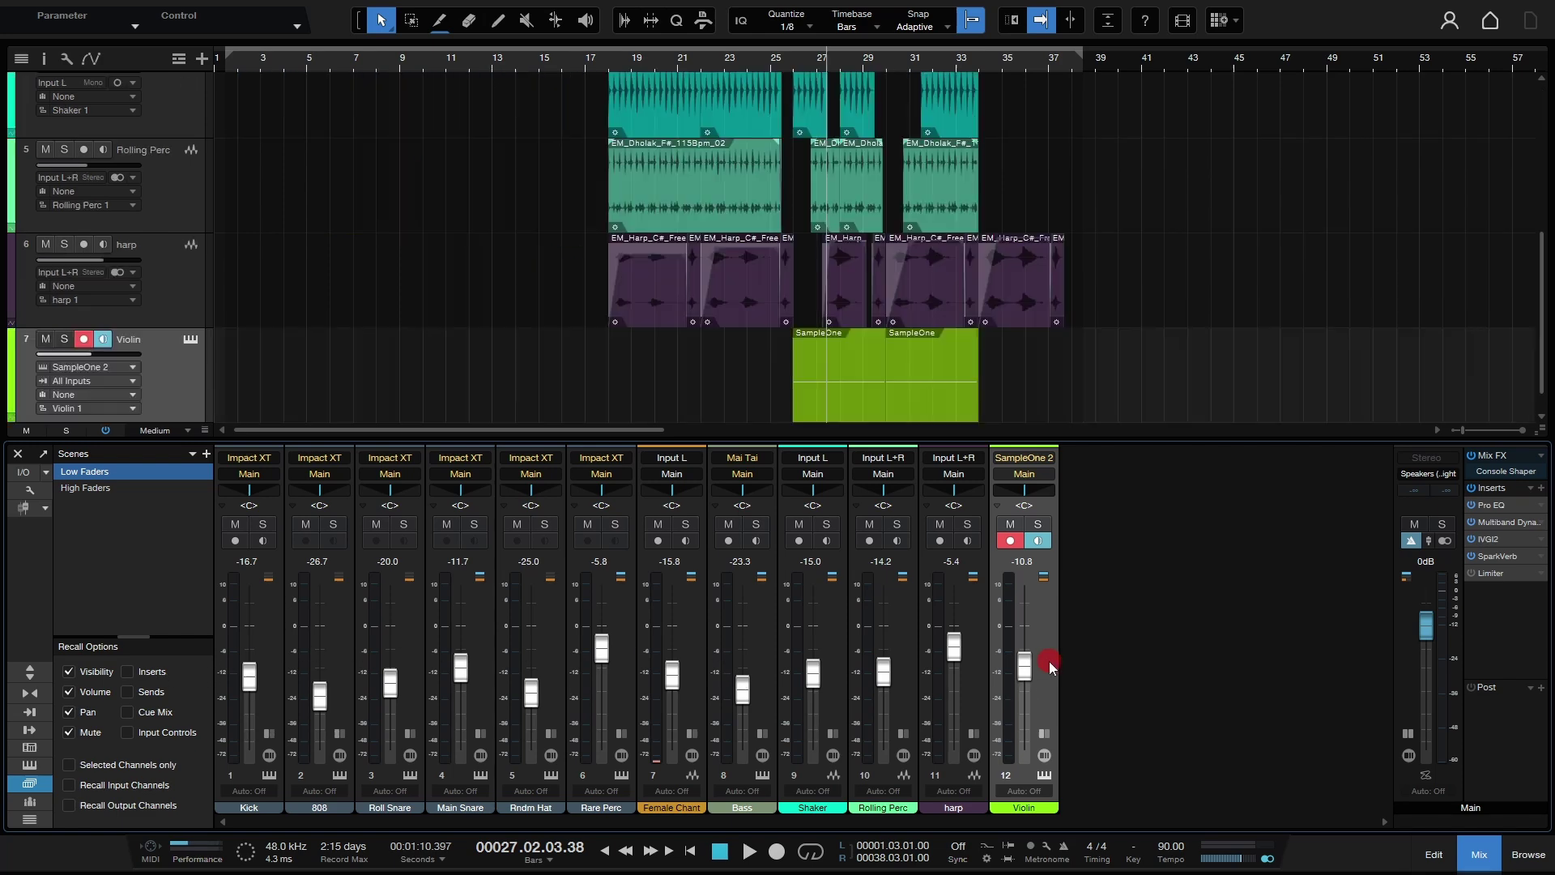
click(265, 645)
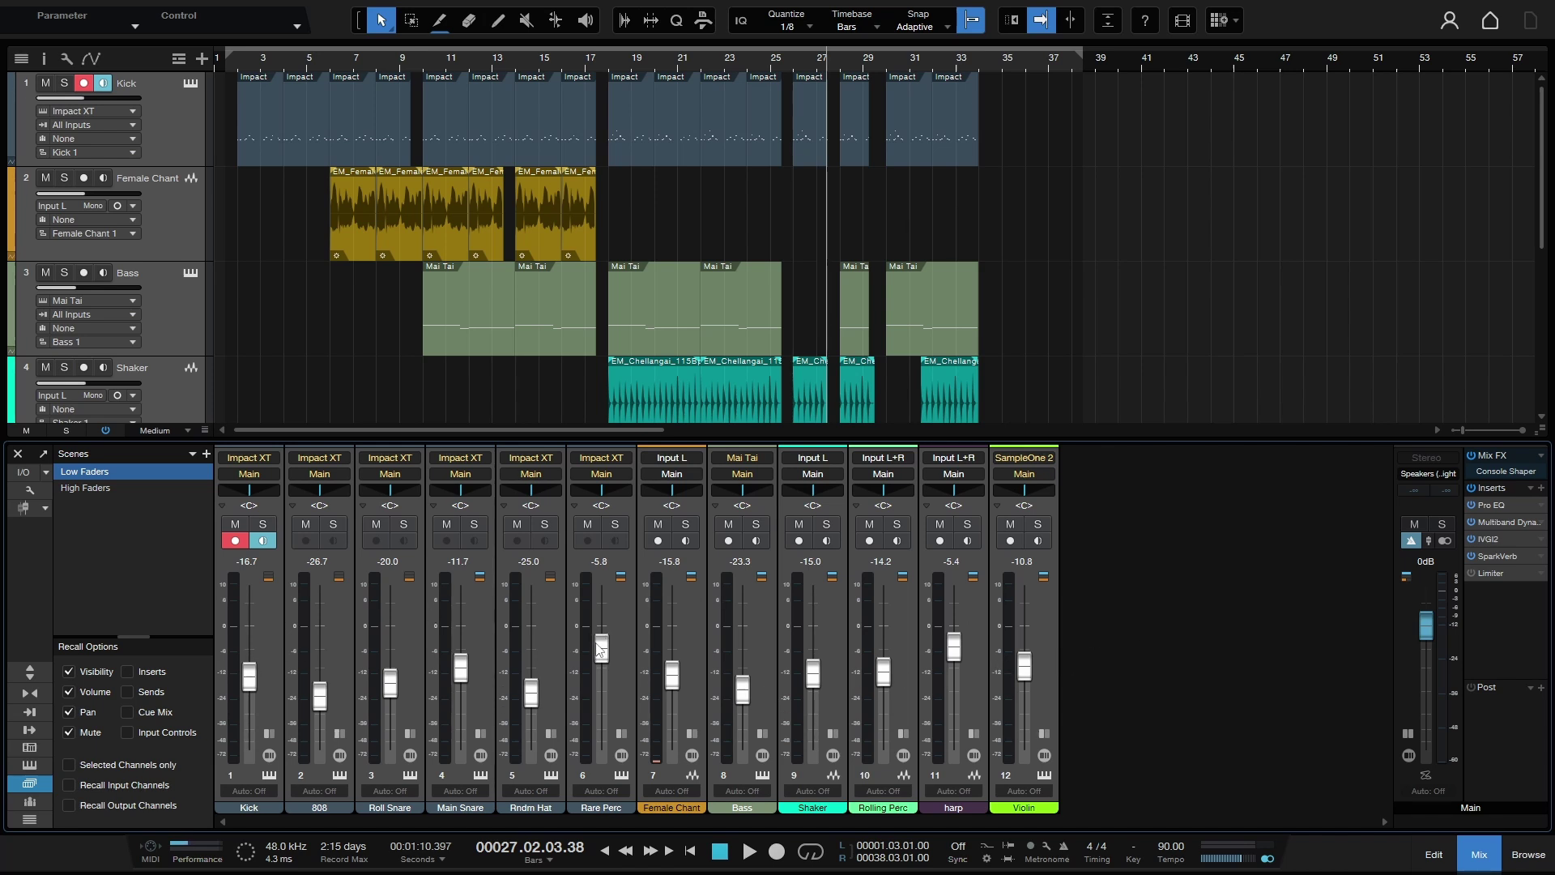
drag(603, 655, 606, 658)
key(space)
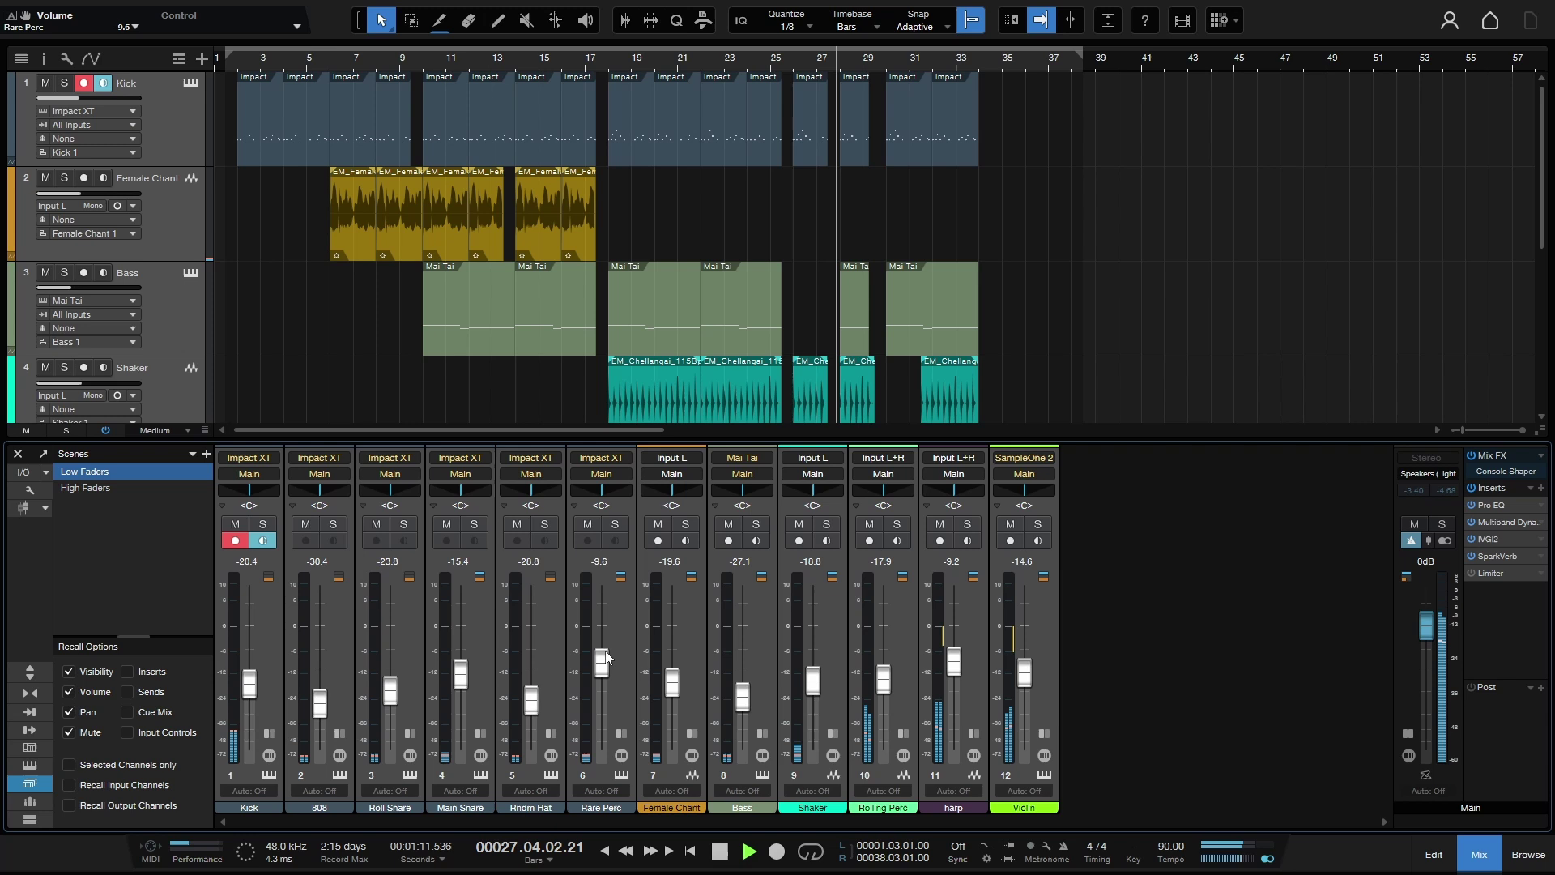
drag(606, 658, 673, 691)
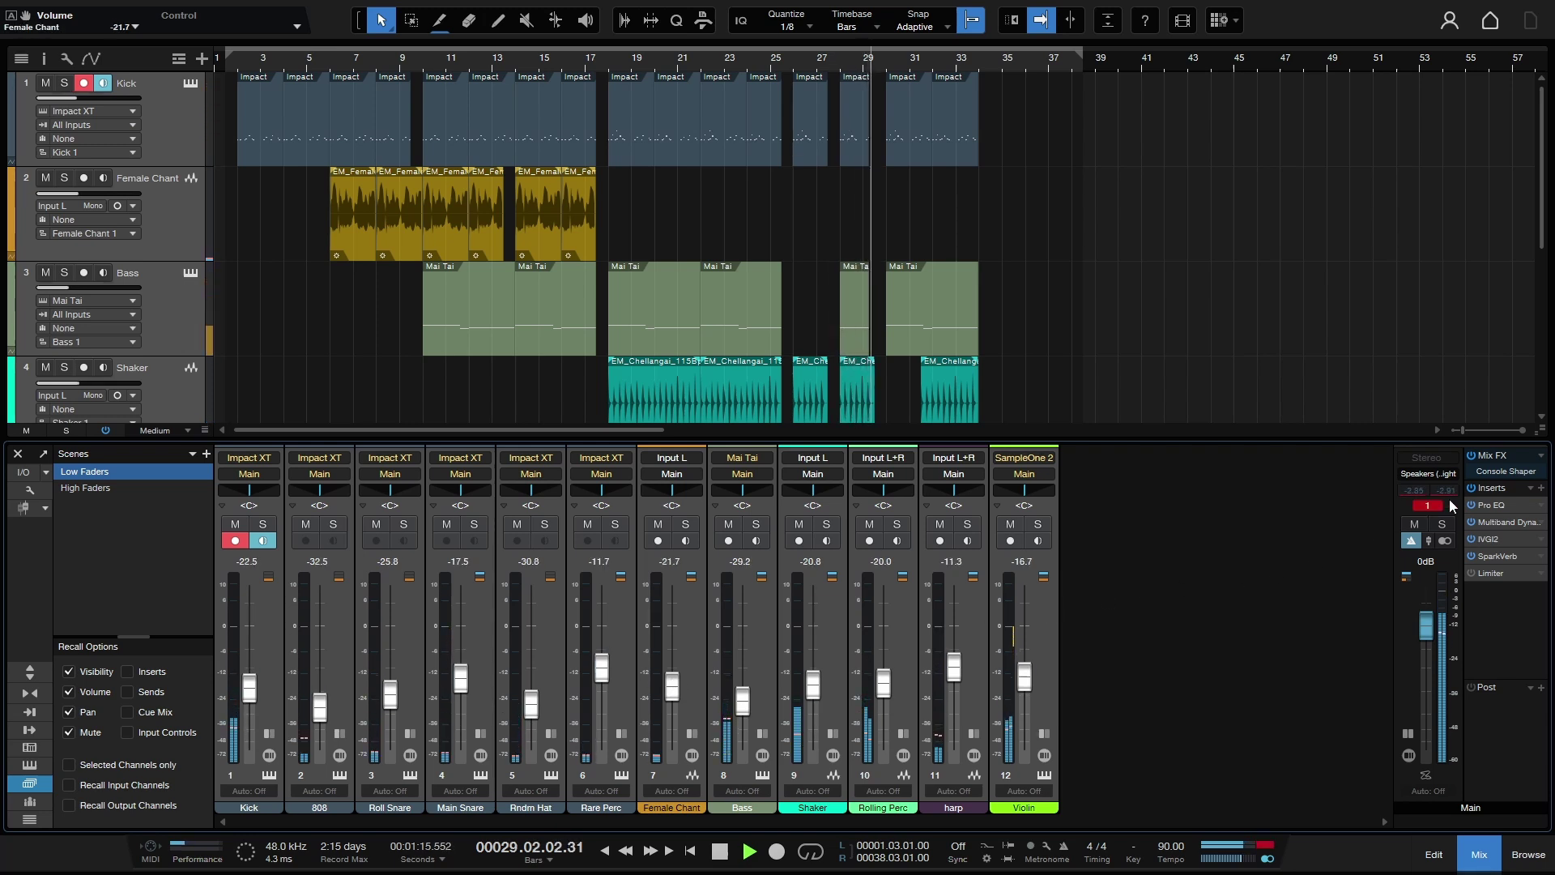
click(1428, 506)
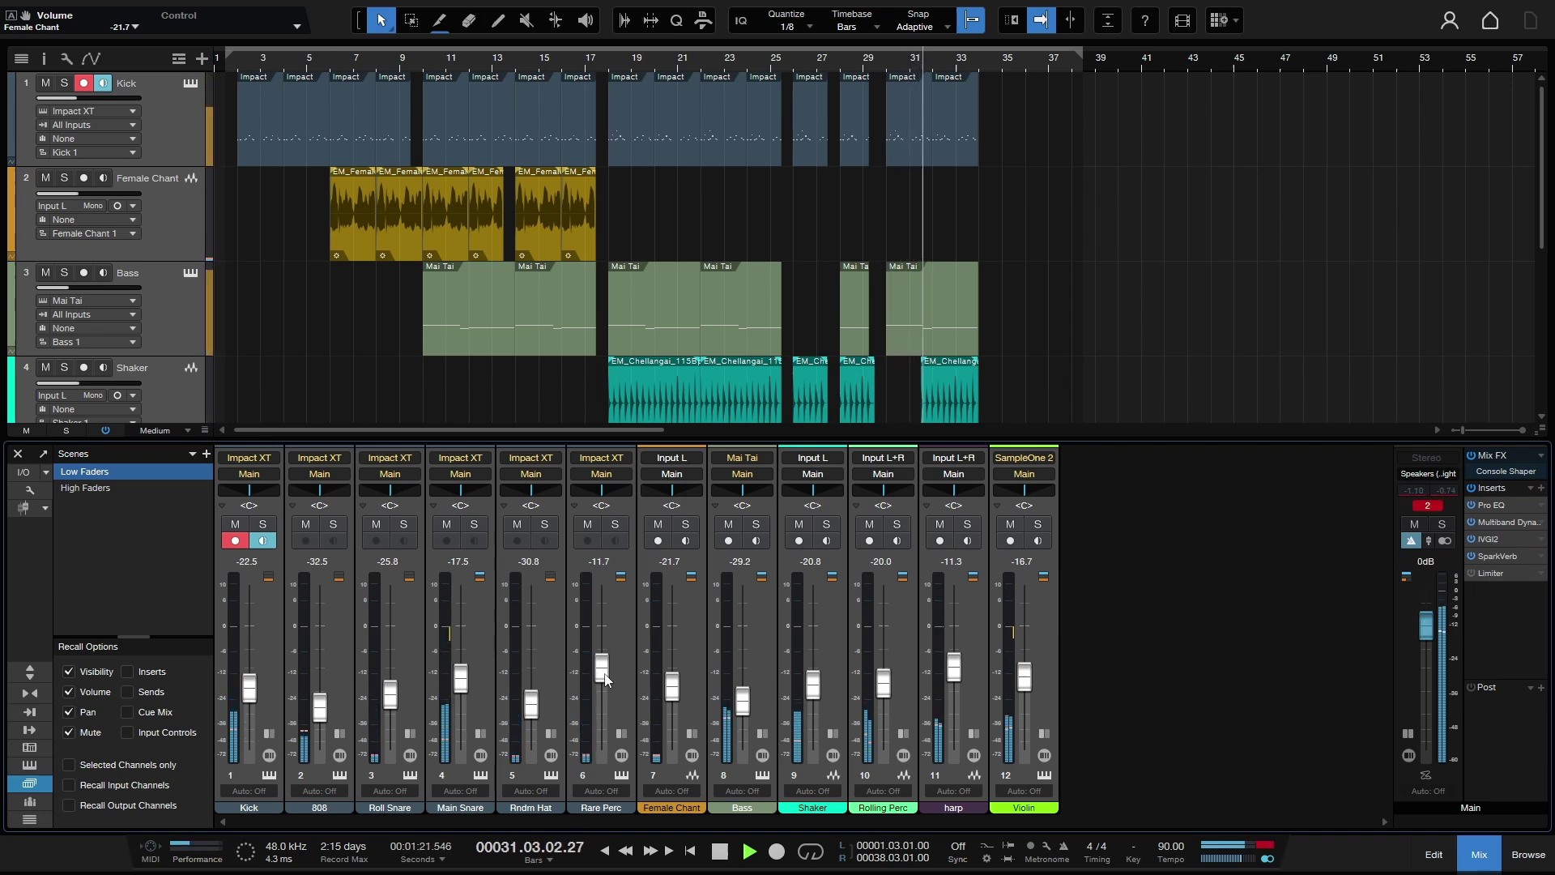
drag(602, 674, 603, 680)
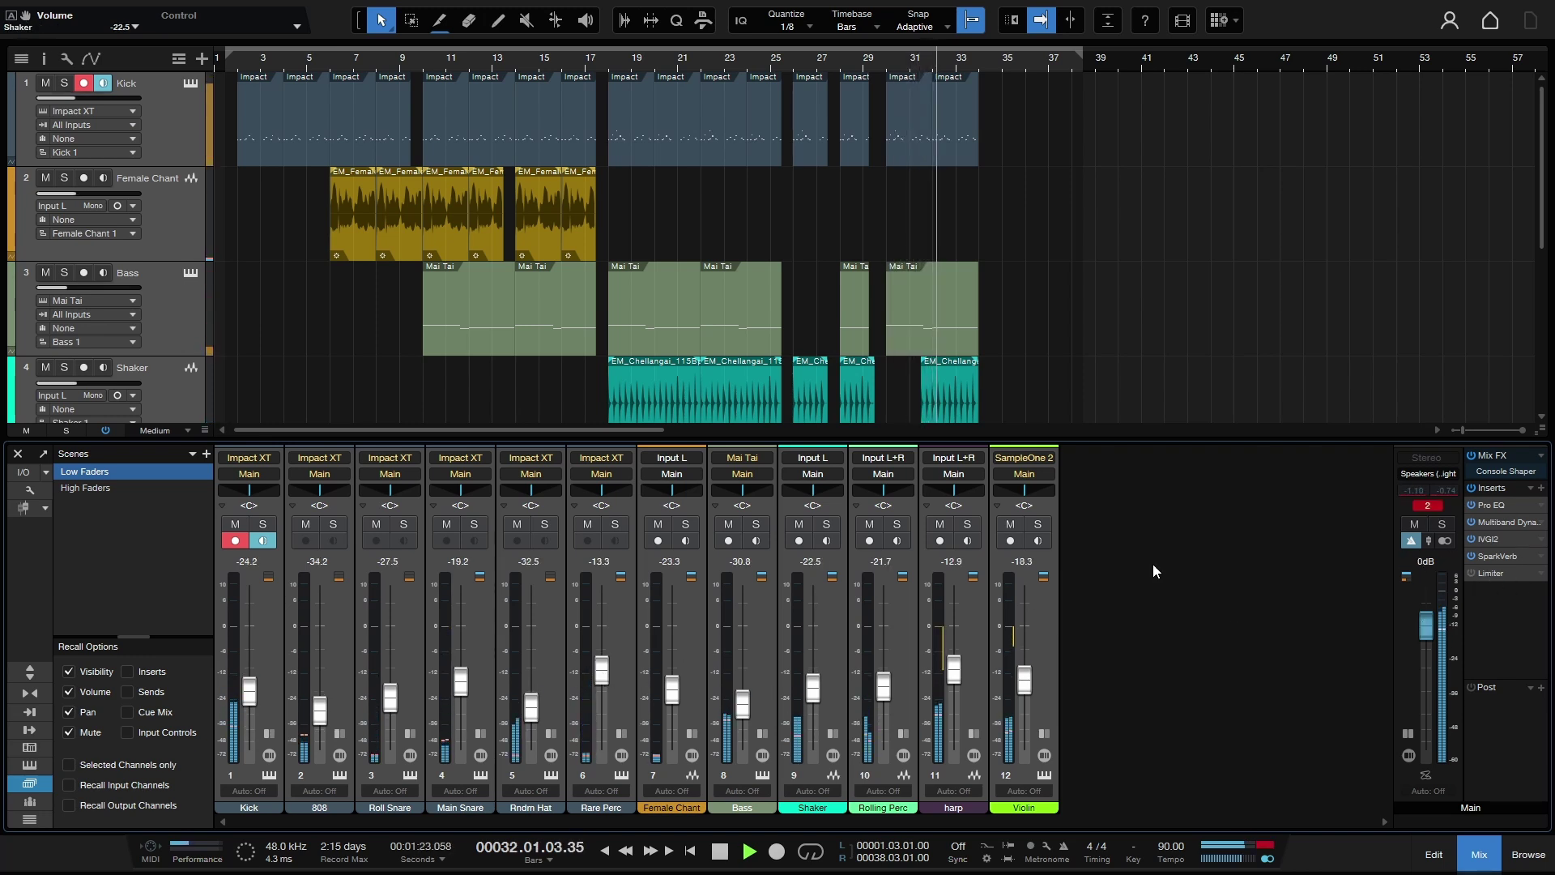
click(1426, 506)
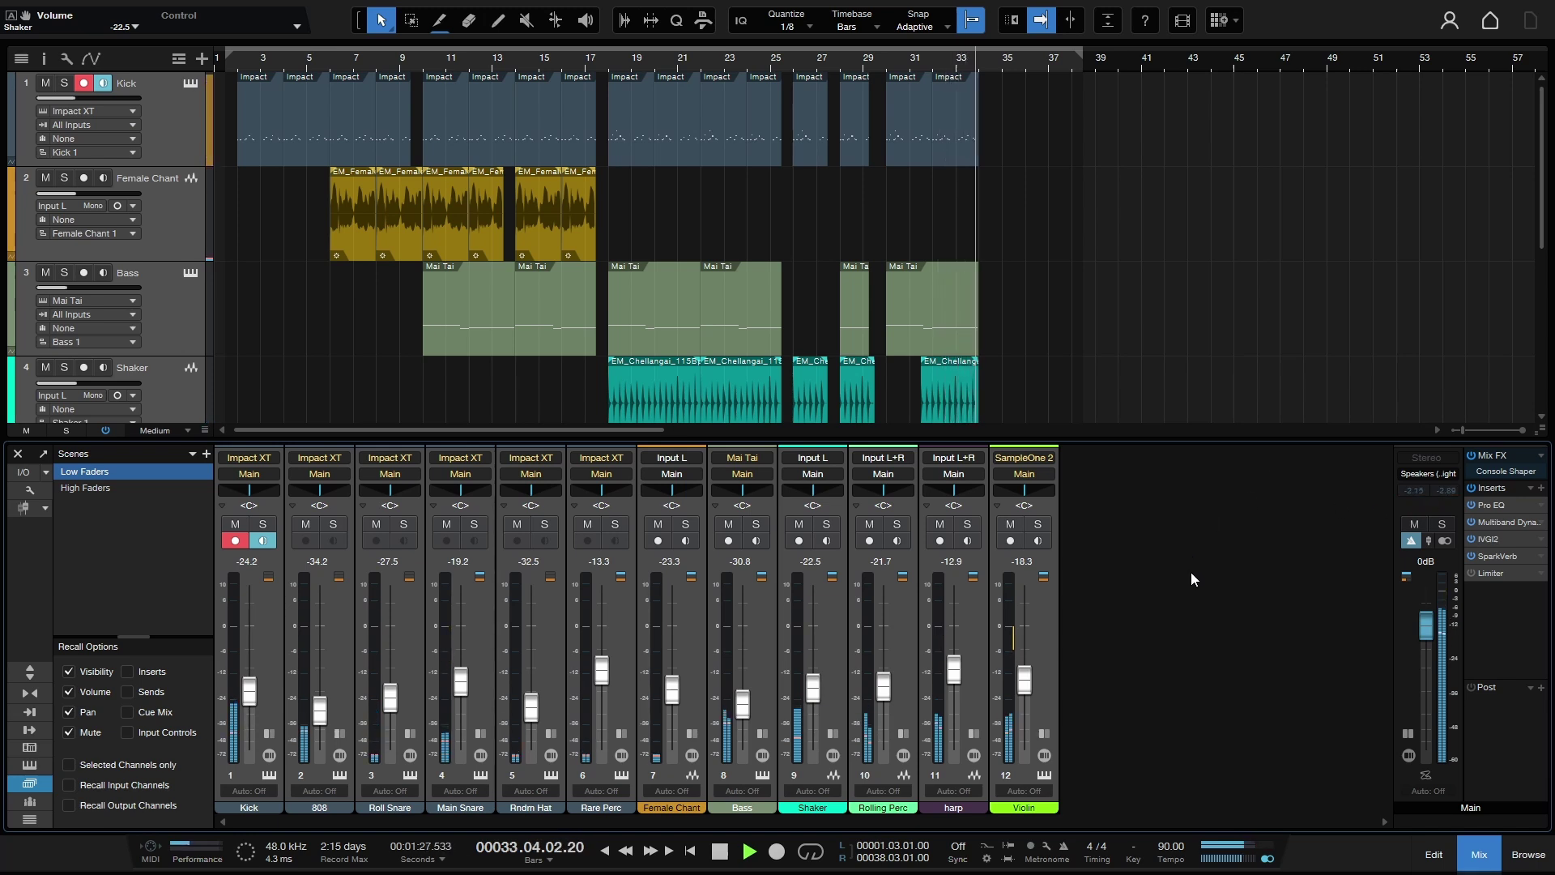
key(space)
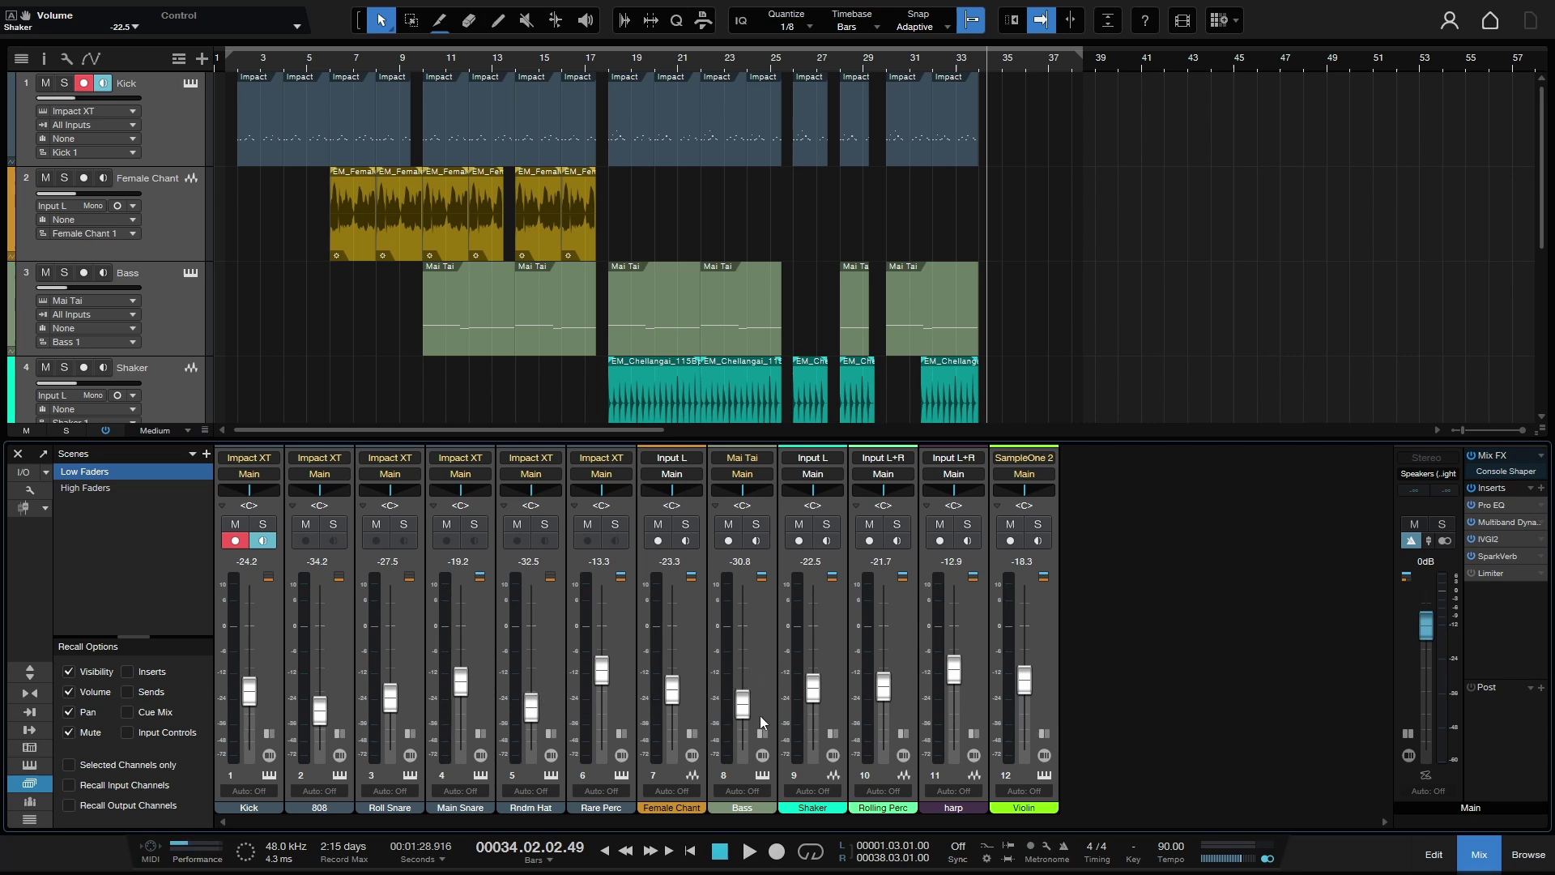
- Select Bass and restore every fader to its earlier level, Kick -16.7 dB and Bass -23.3 dB
click(761, 672)
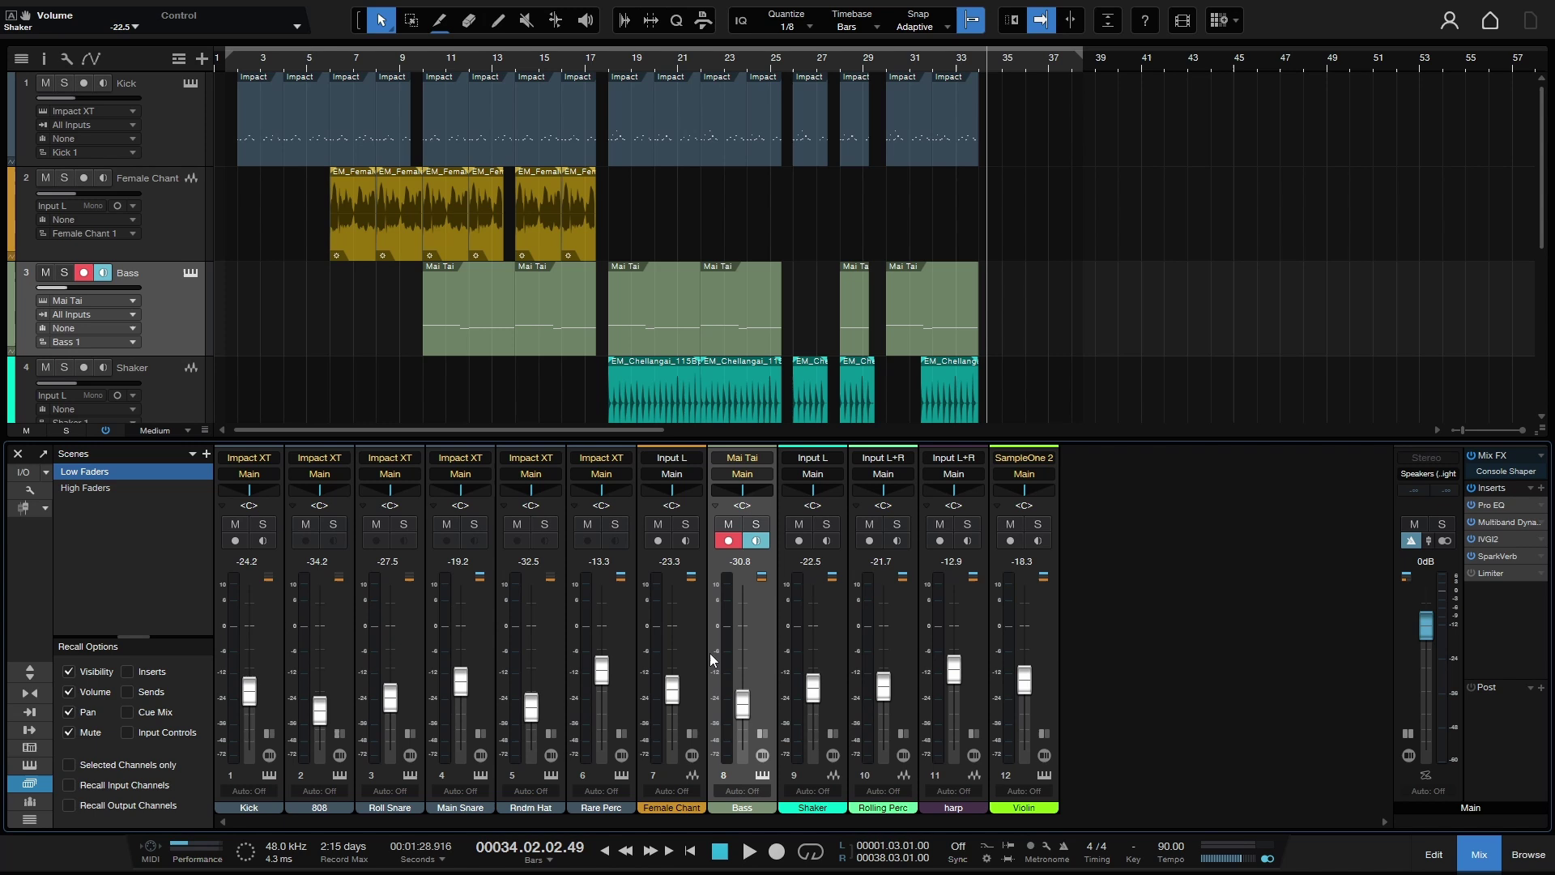
mouse_move(723, 659)
mouse_move(726, 740)
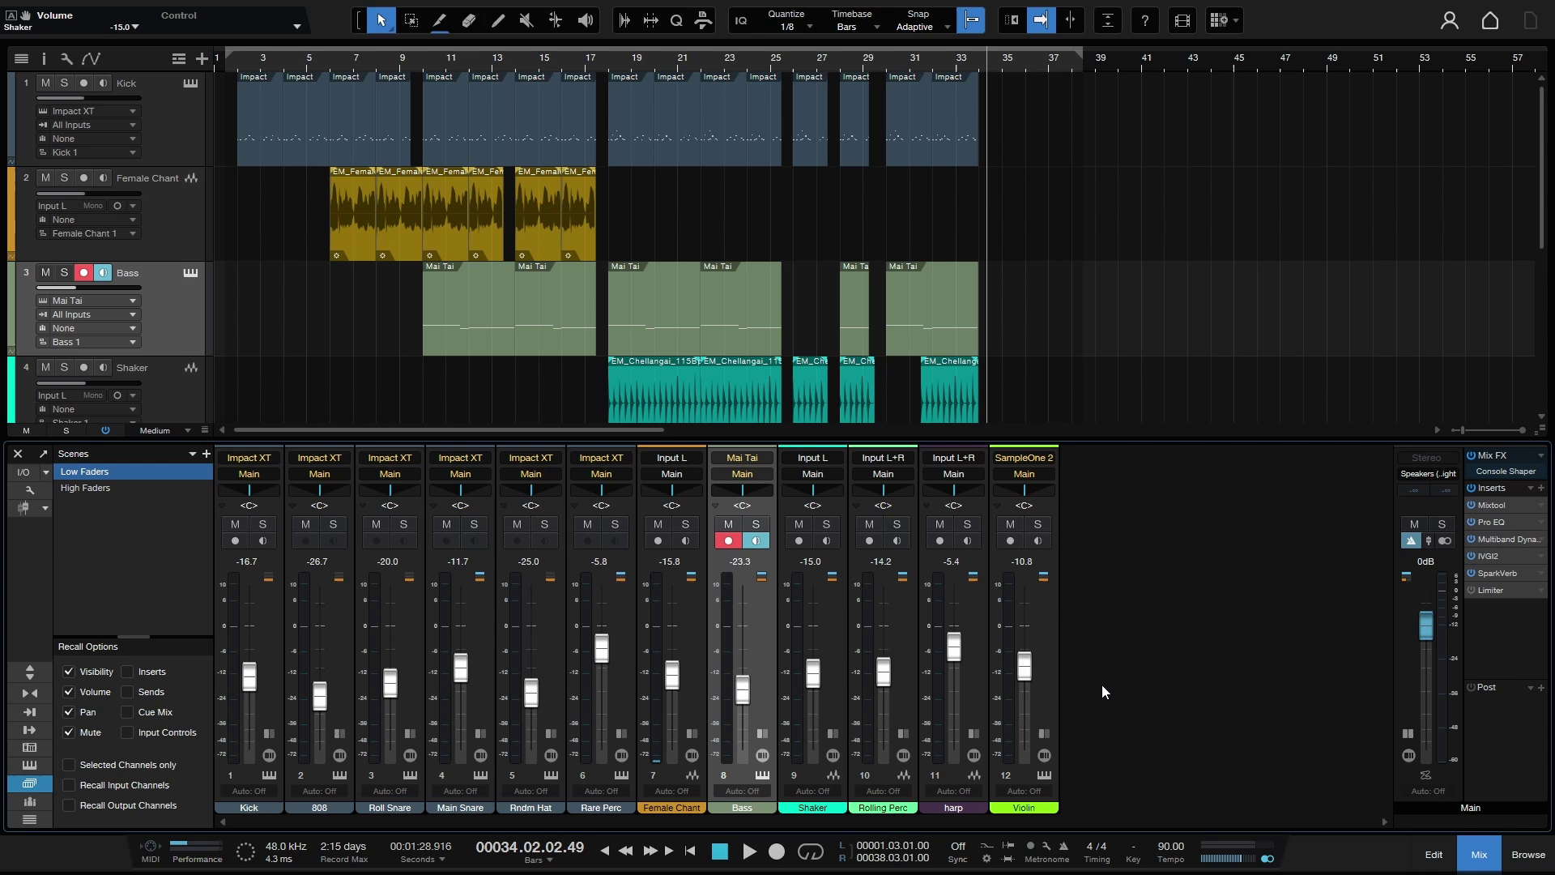
- Select channels Kick through Violin and add Bus 1 for them, feeding Main
click(267, 633)
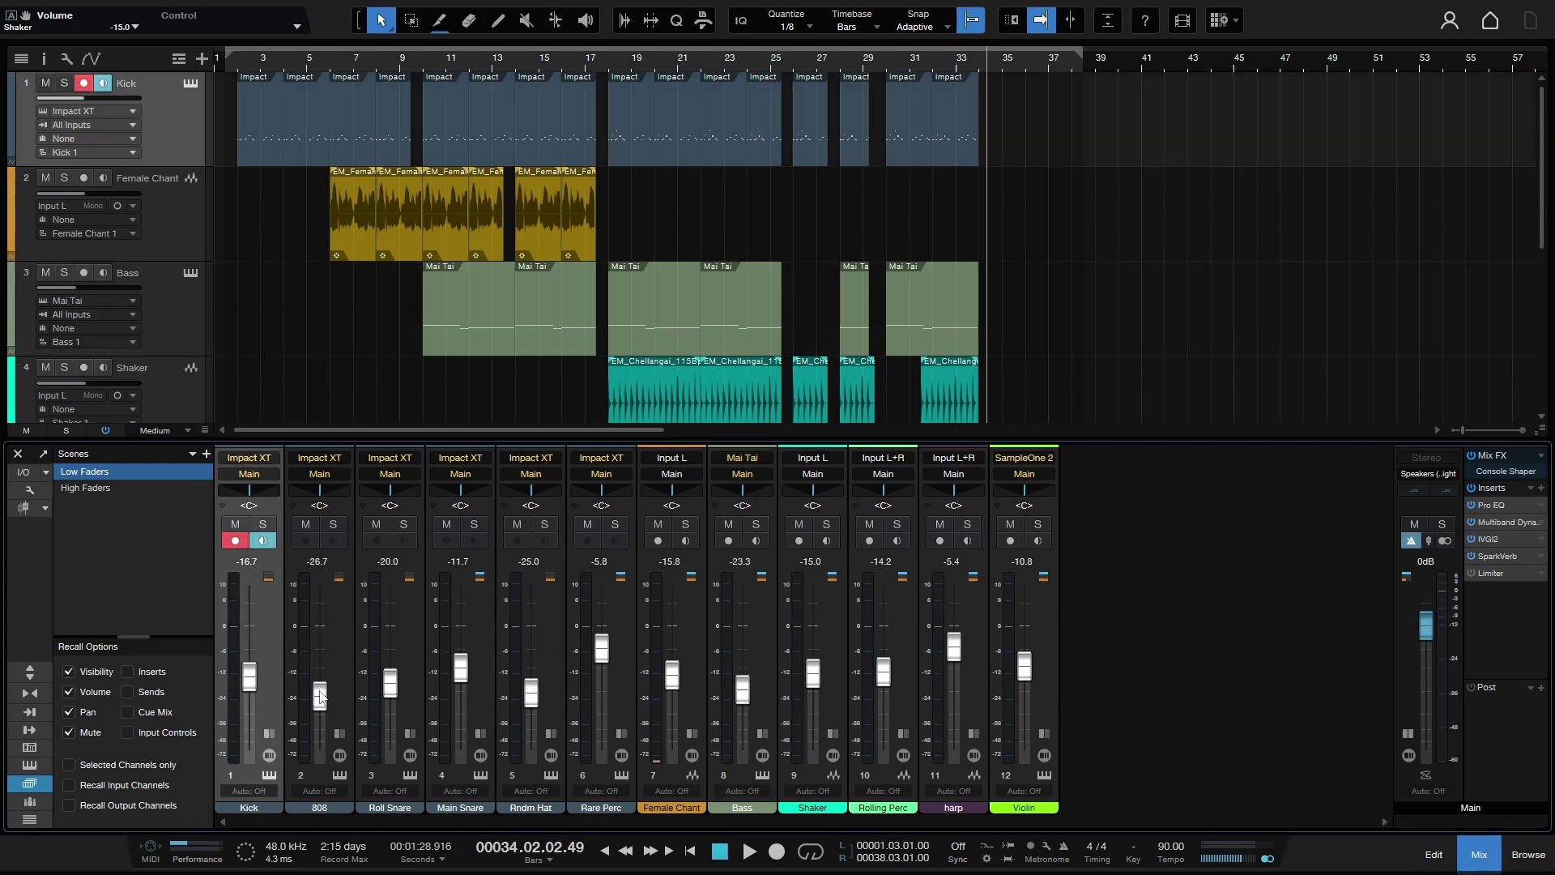
click(1043, 651)
right_click(1043, 651)
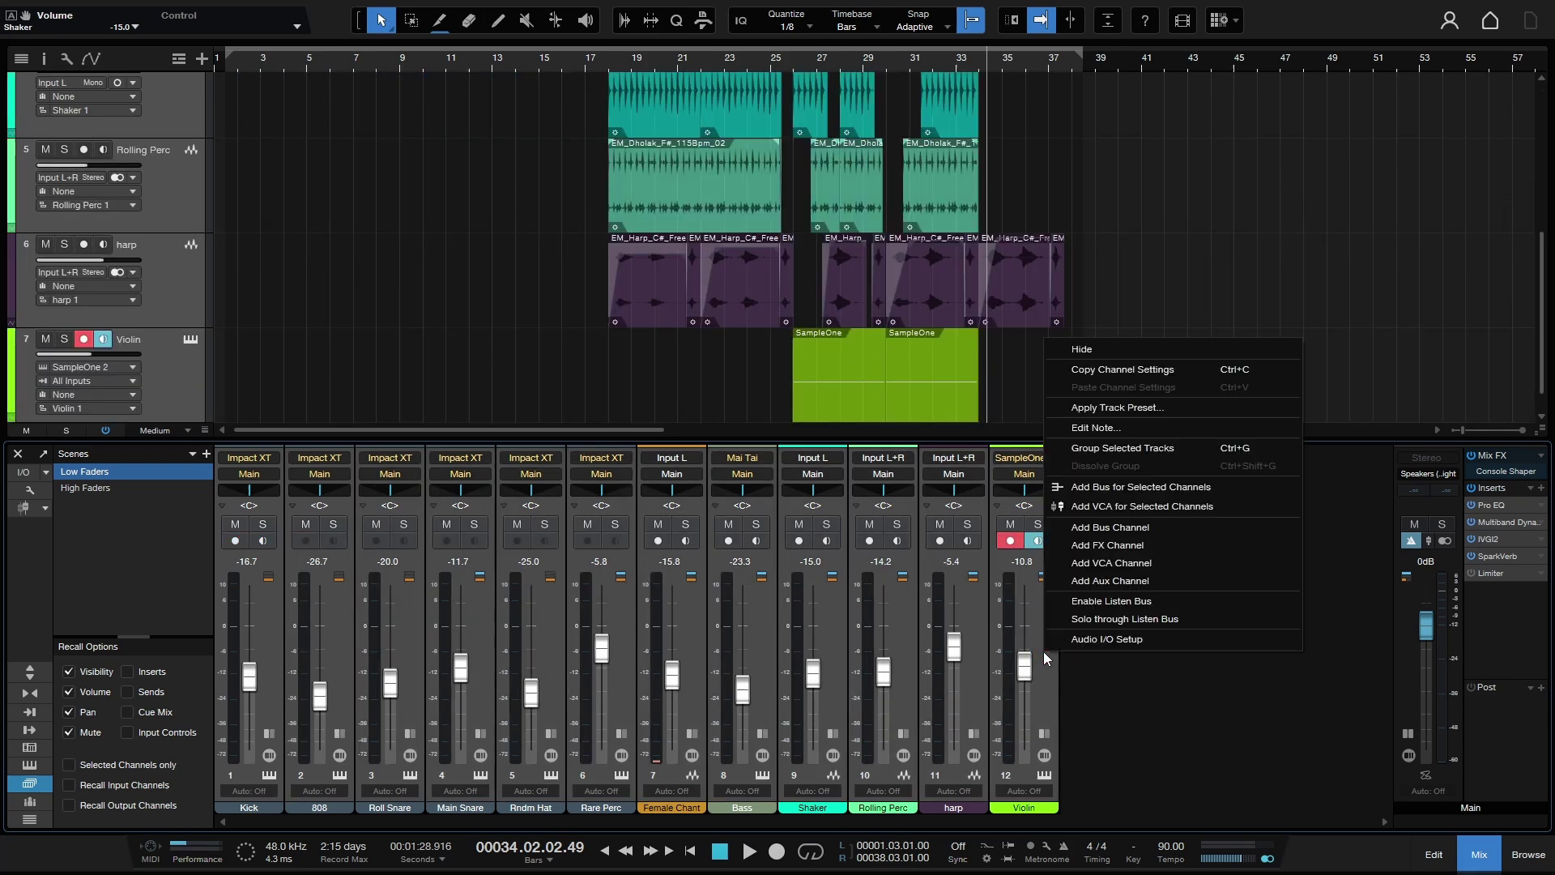
click(1168, 487)
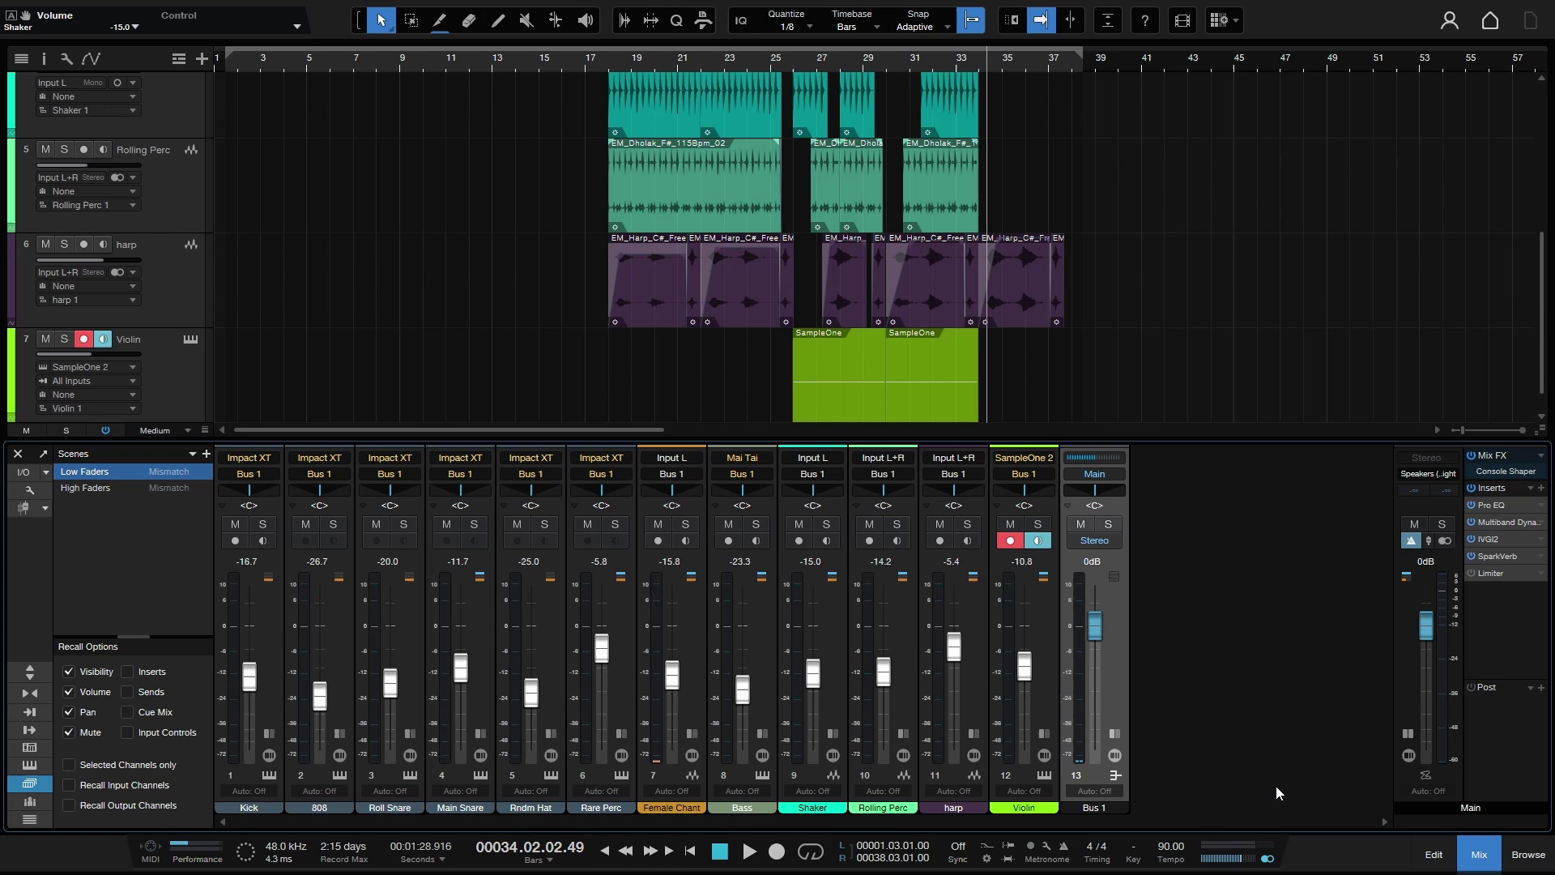
- Play from bar 27 while pulling the Bus 1 level down to -9.0 dB
click(817, 61)
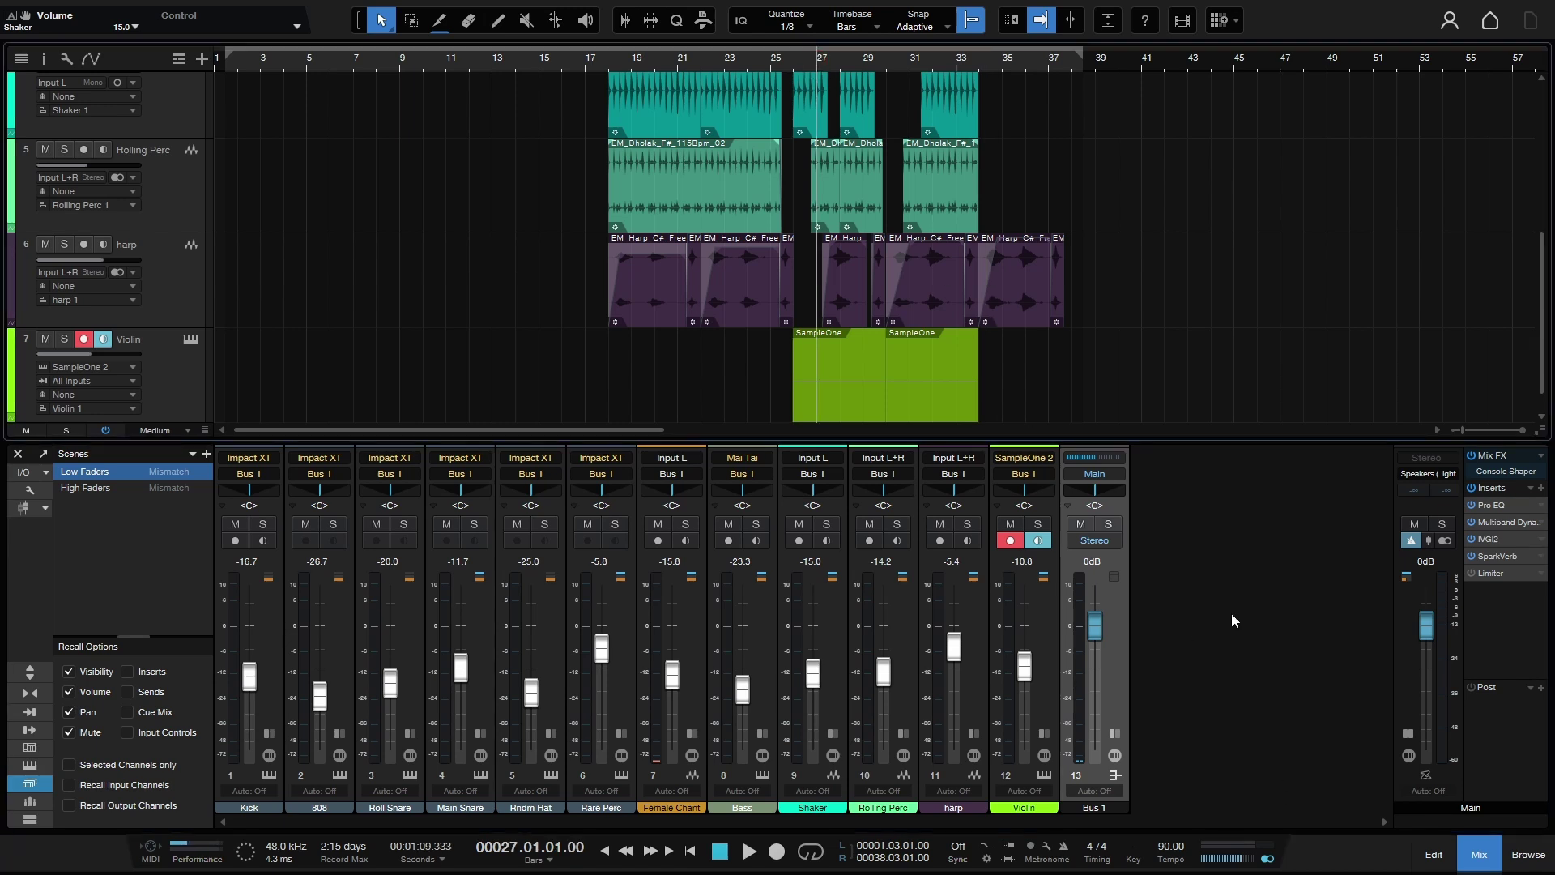
key(space)
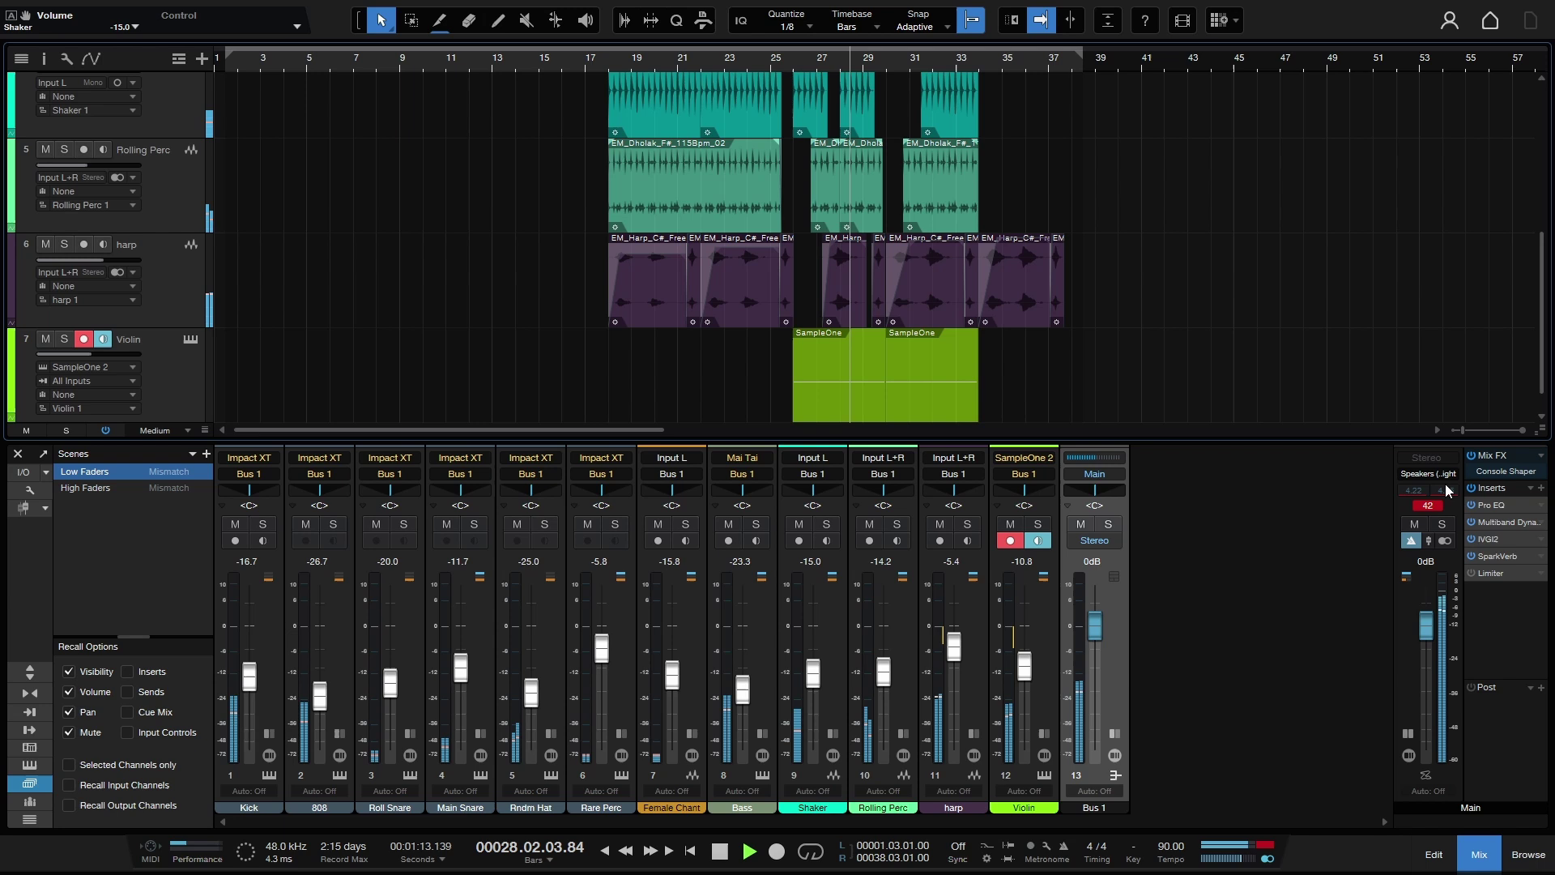
drag(1094, 625, 1096, 664)
click(1427, 505)
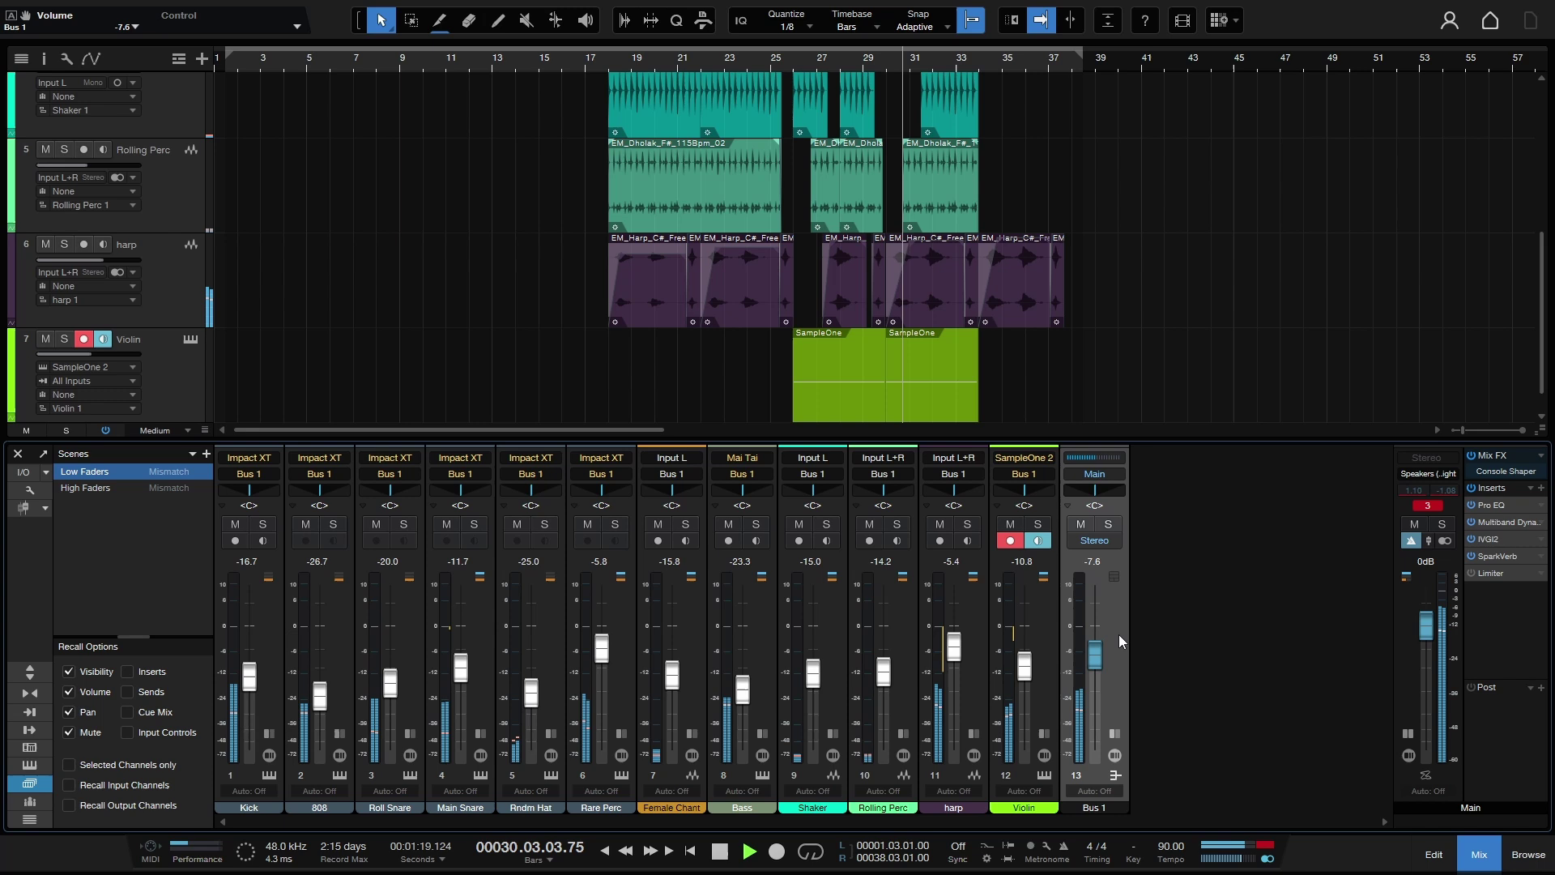
drag(1095, 655, 1098, 665)
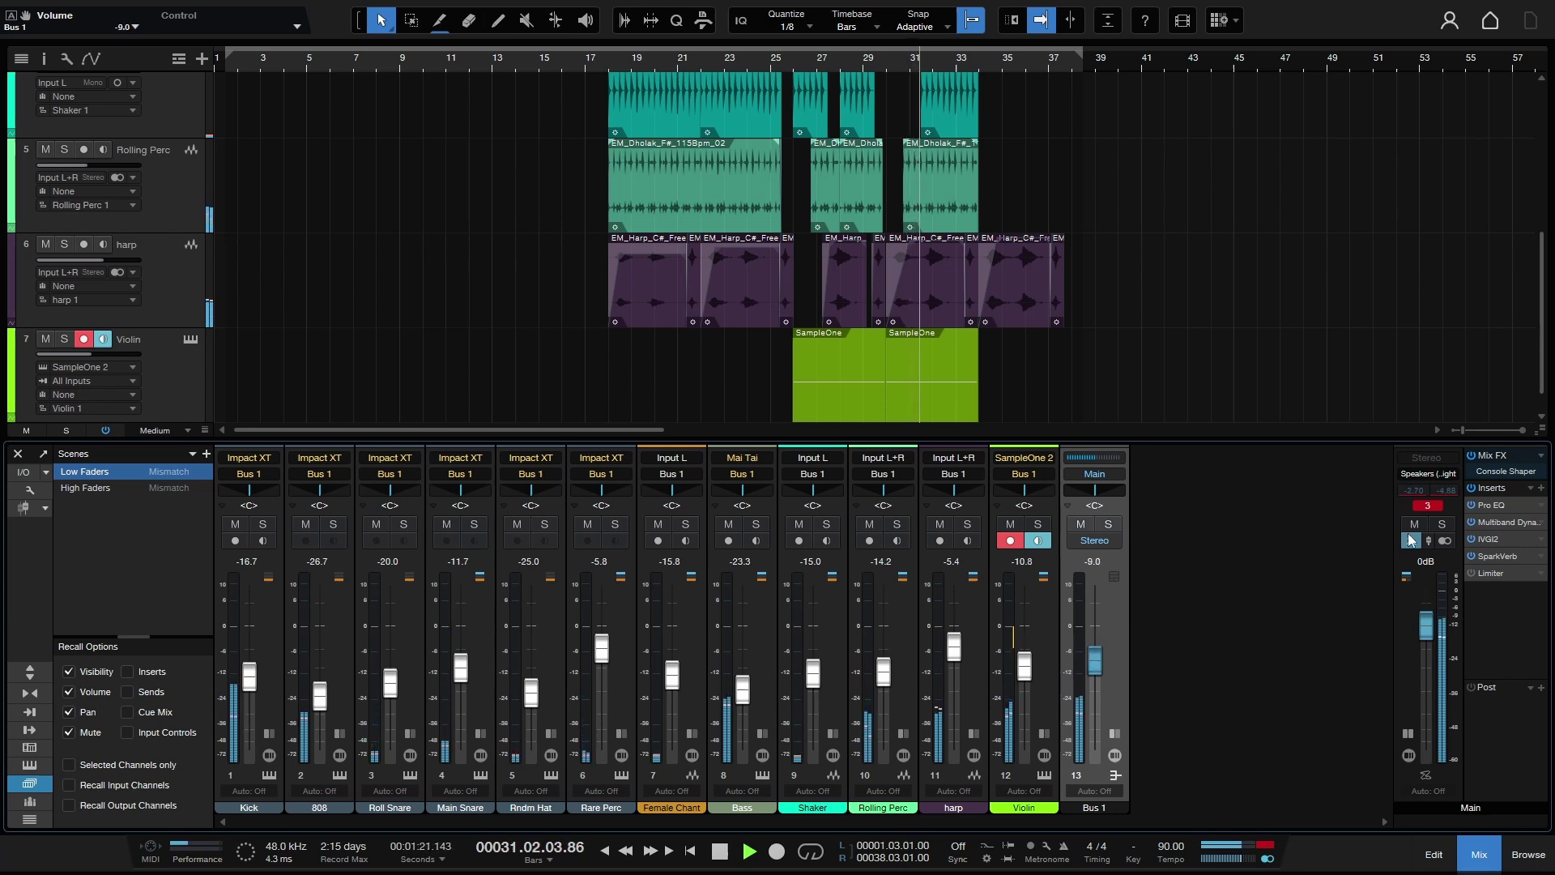
- Clear the Main channel's clip warning and peak readings, then stop playback
click(1429, 506)
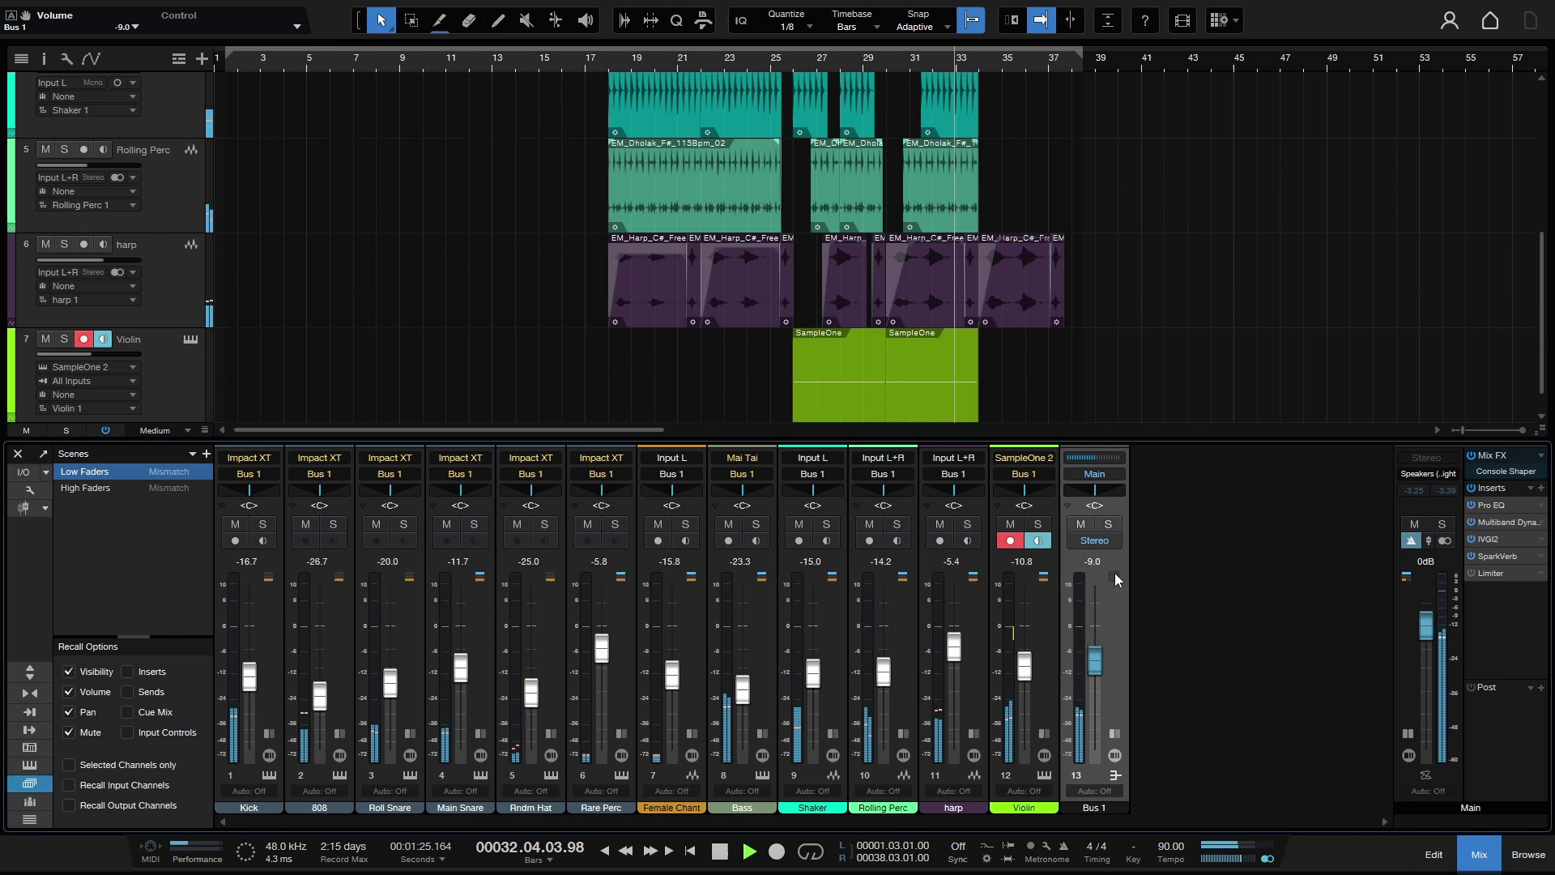
click(1429, 490)
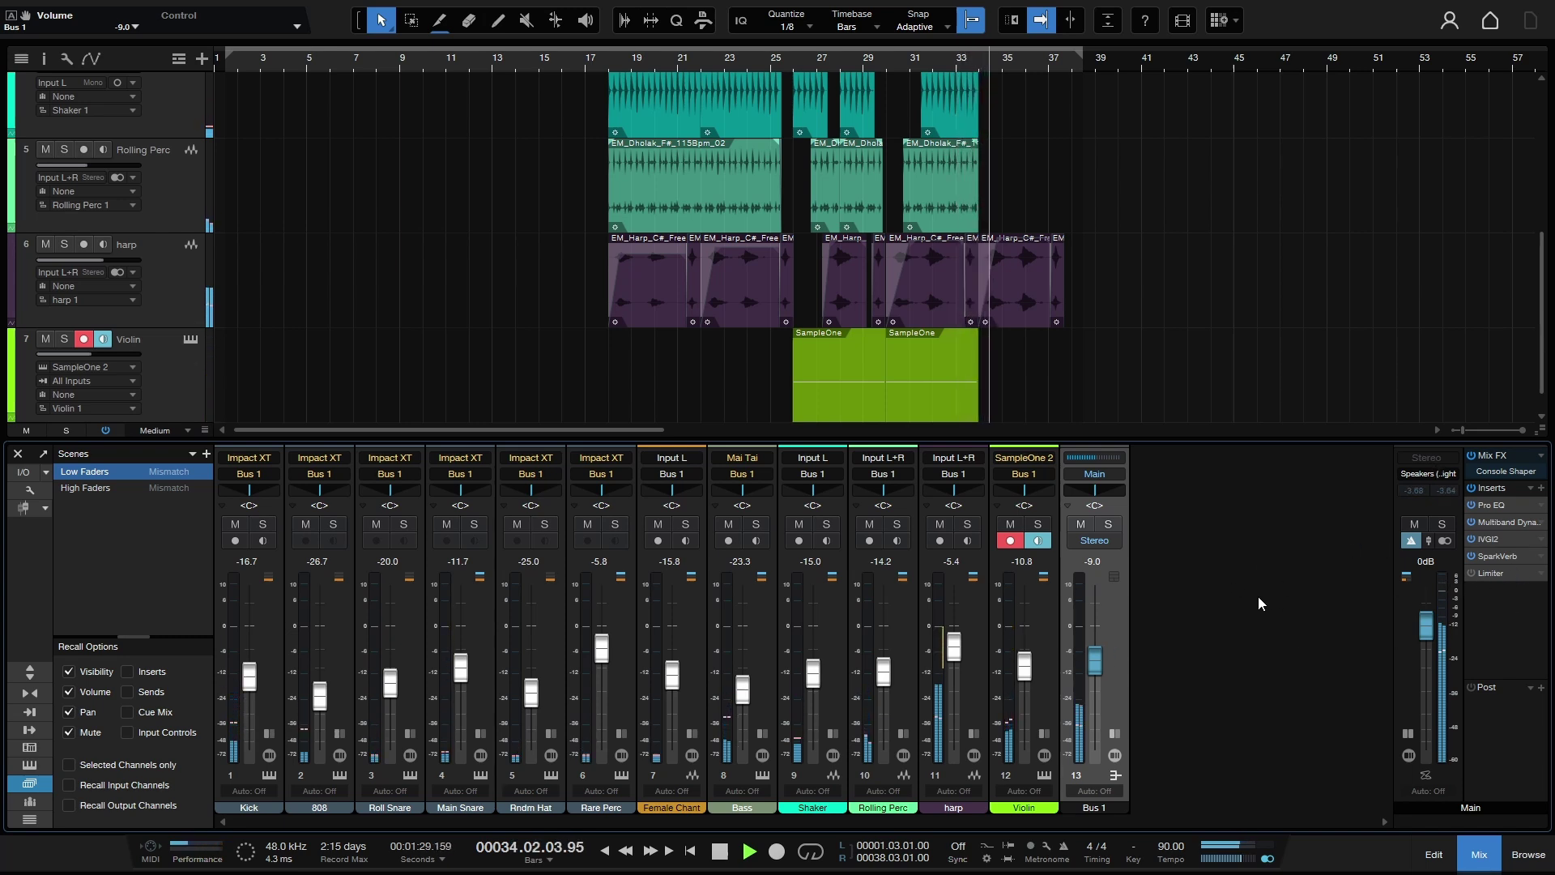
key(space)
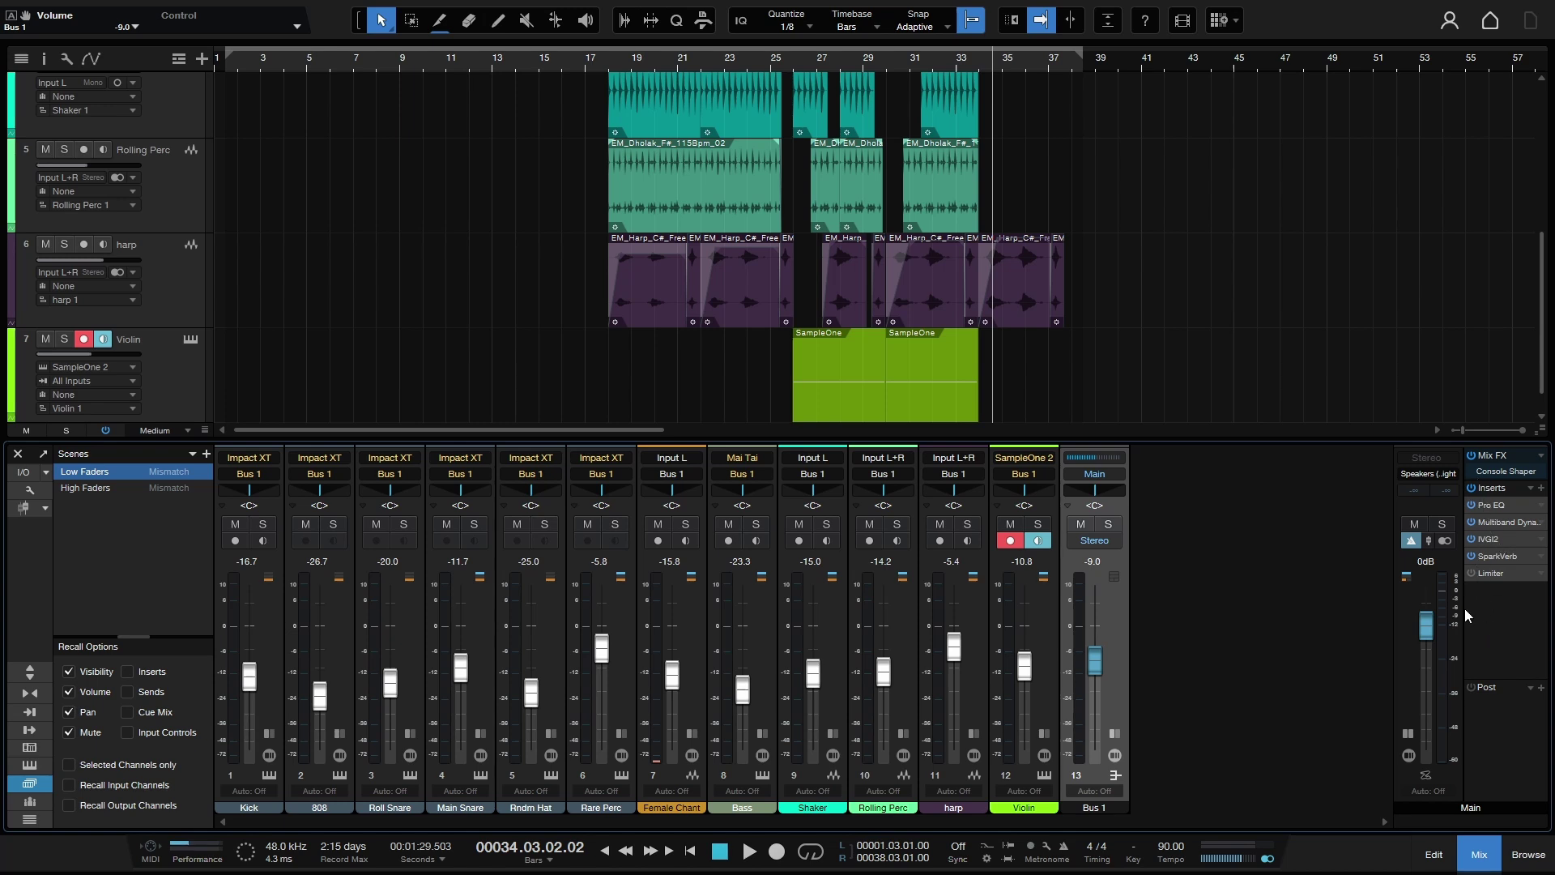
click(1490, 540)
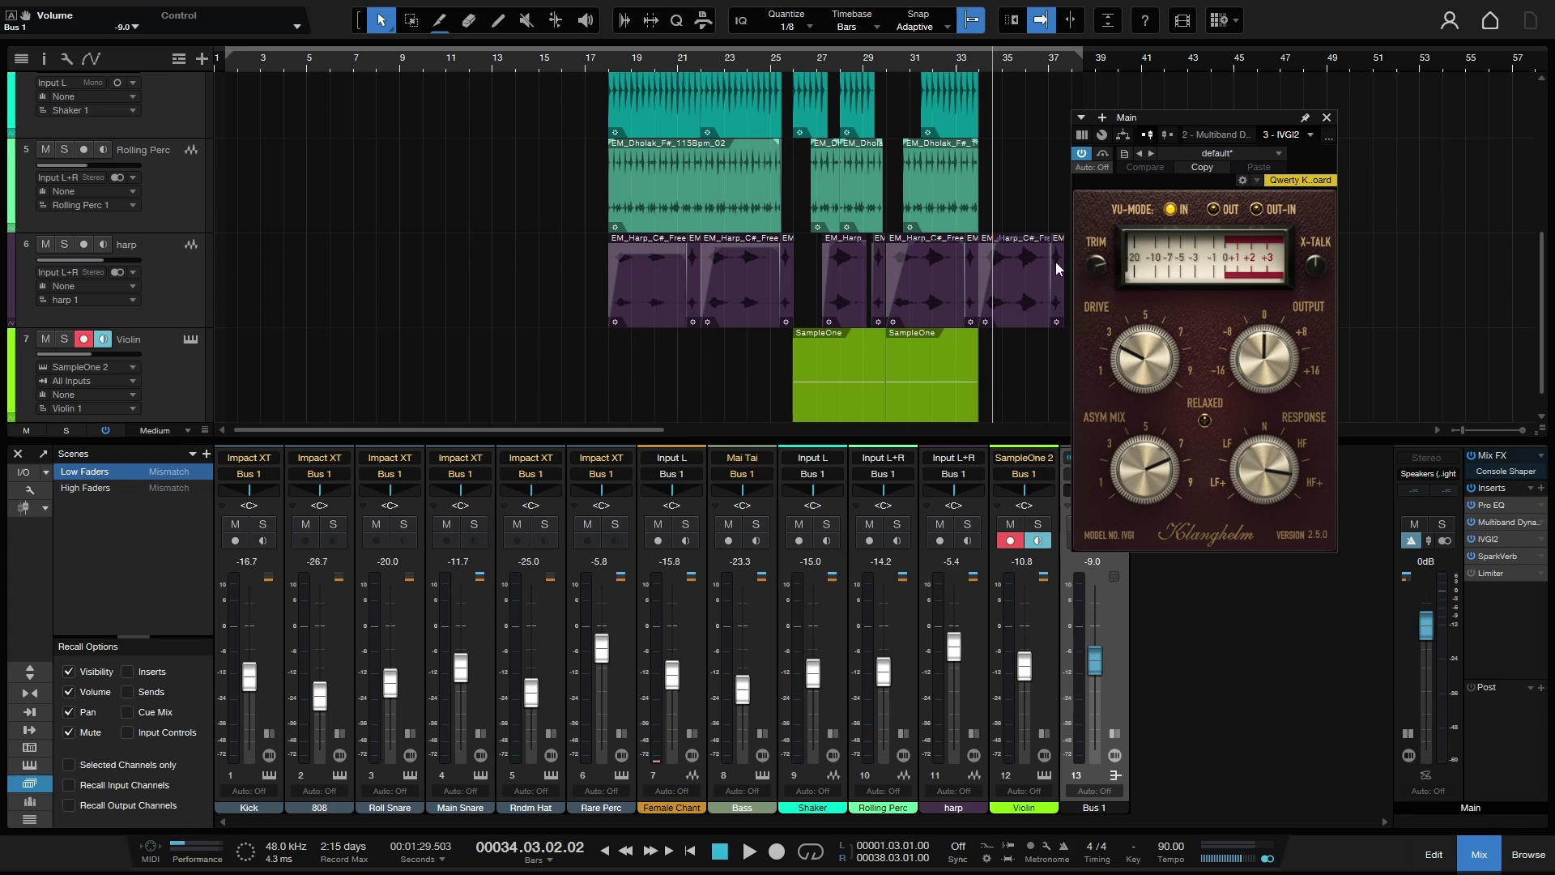
click(1326, 119)
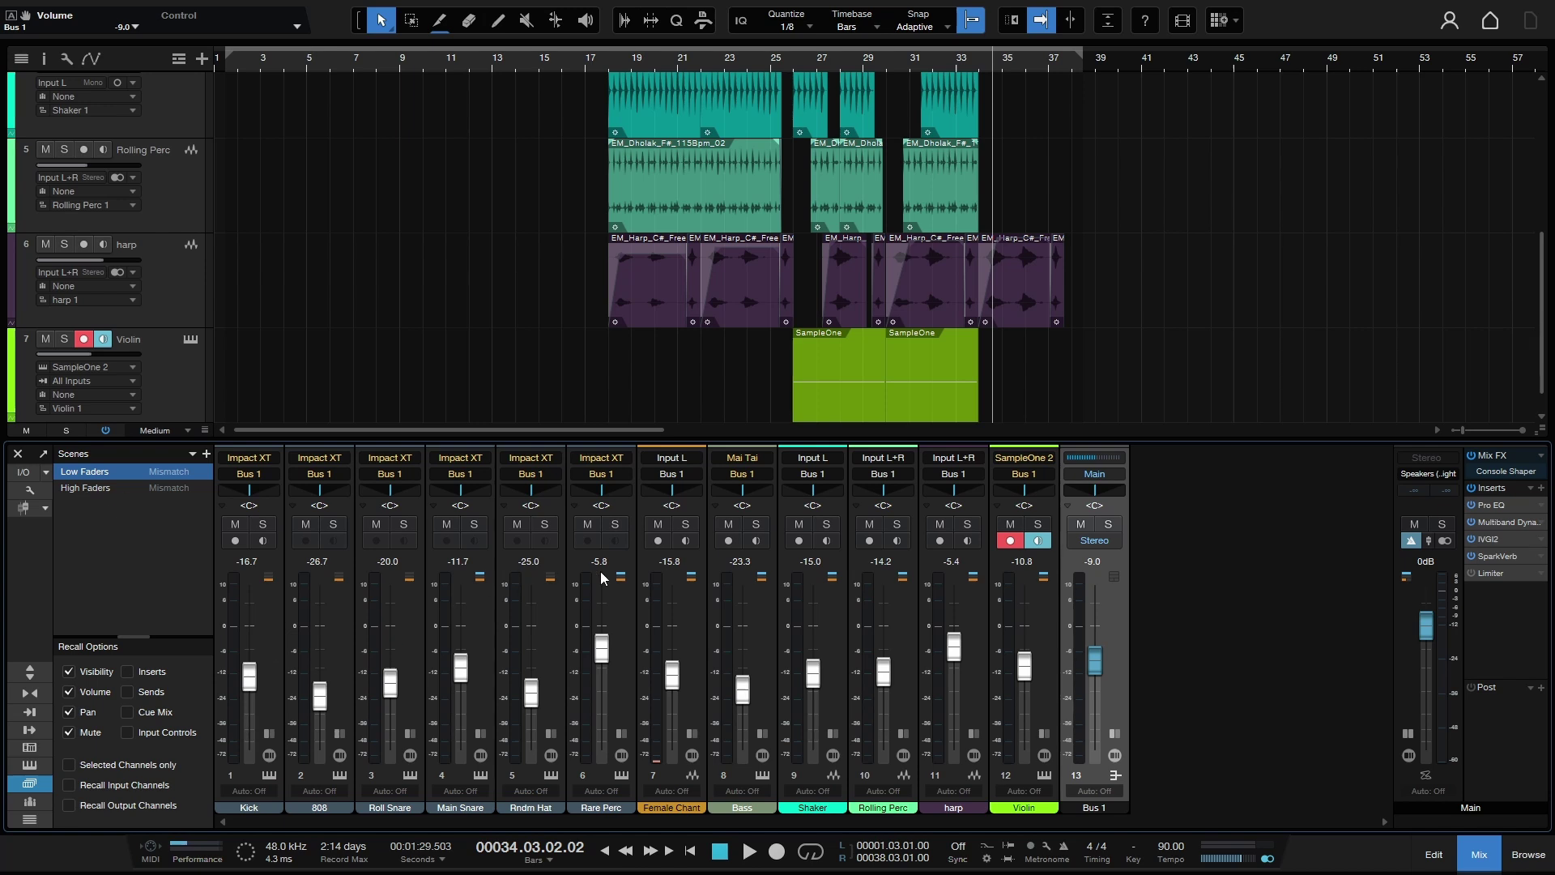
- Recall the High Faders scene and play the louder mix from bar 26 to about bar 30
click(75, 491)
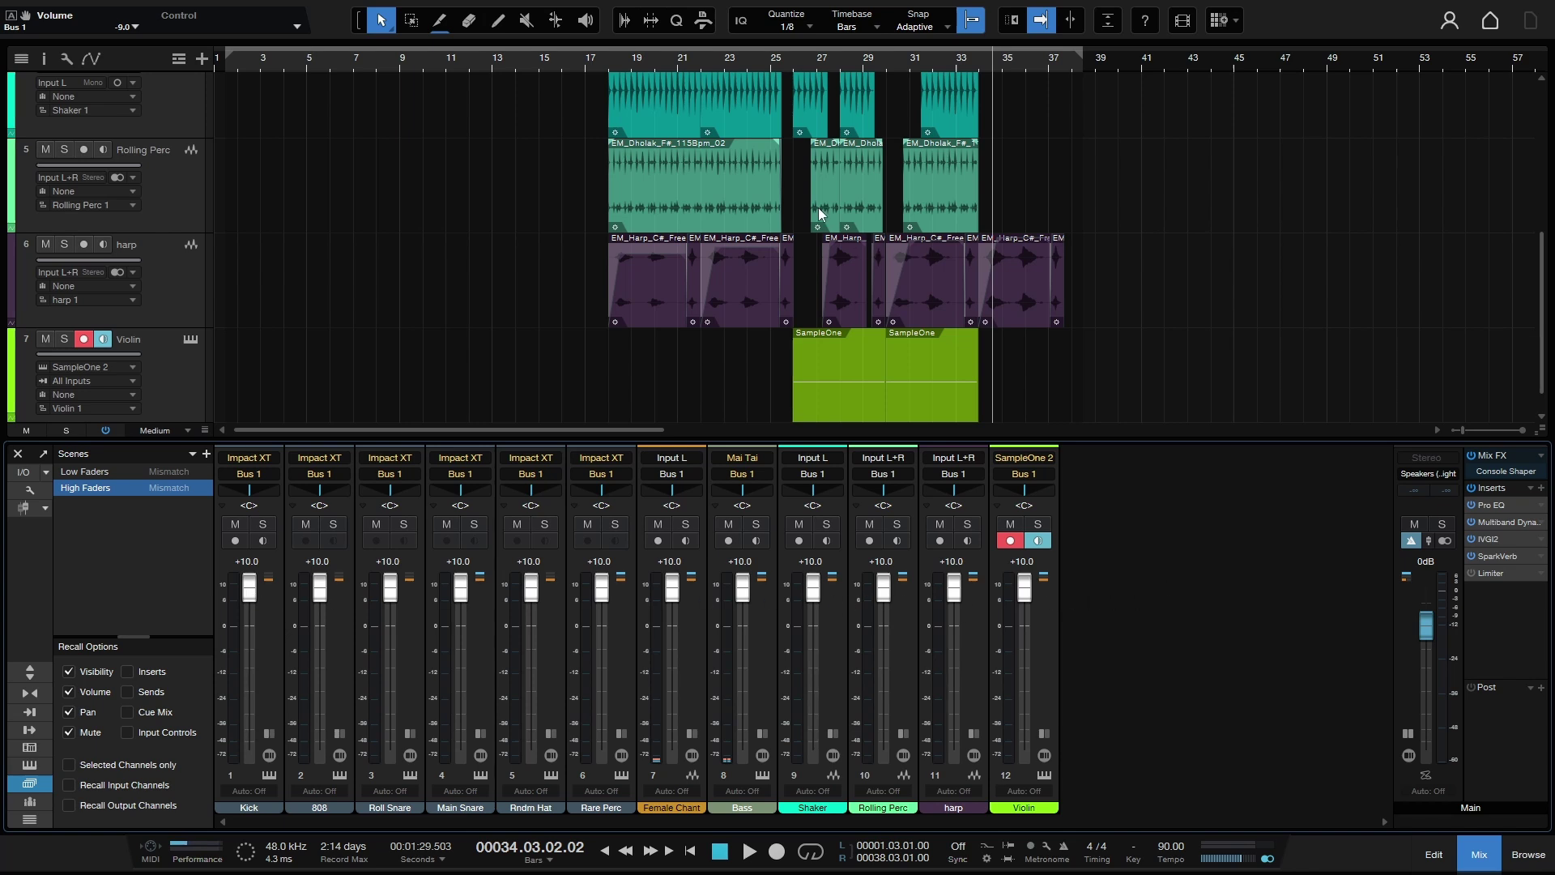
click(805, 60)
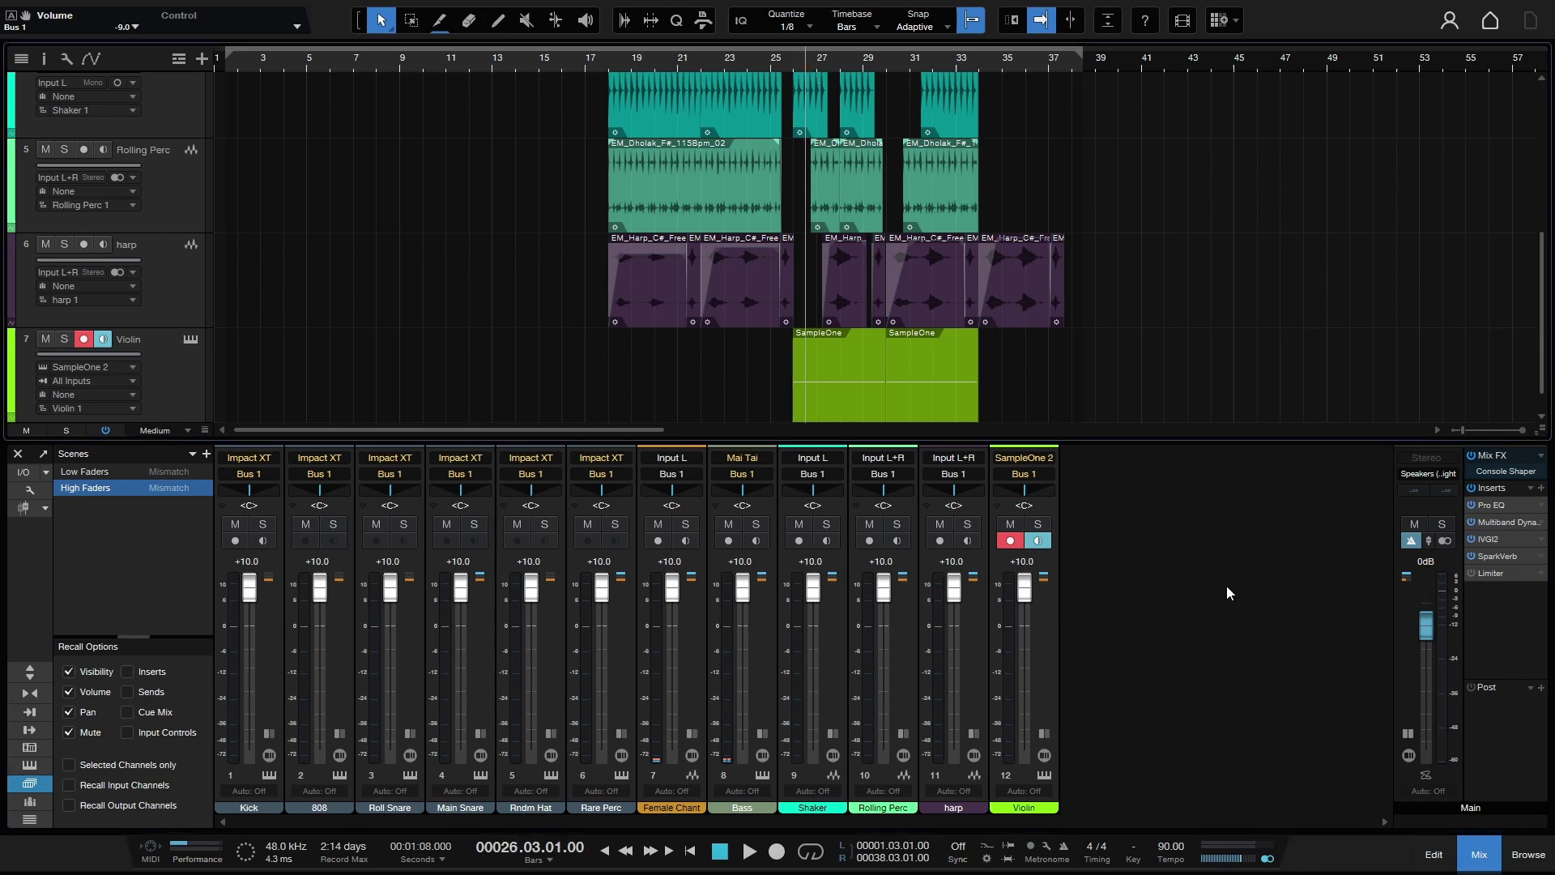
key(space)
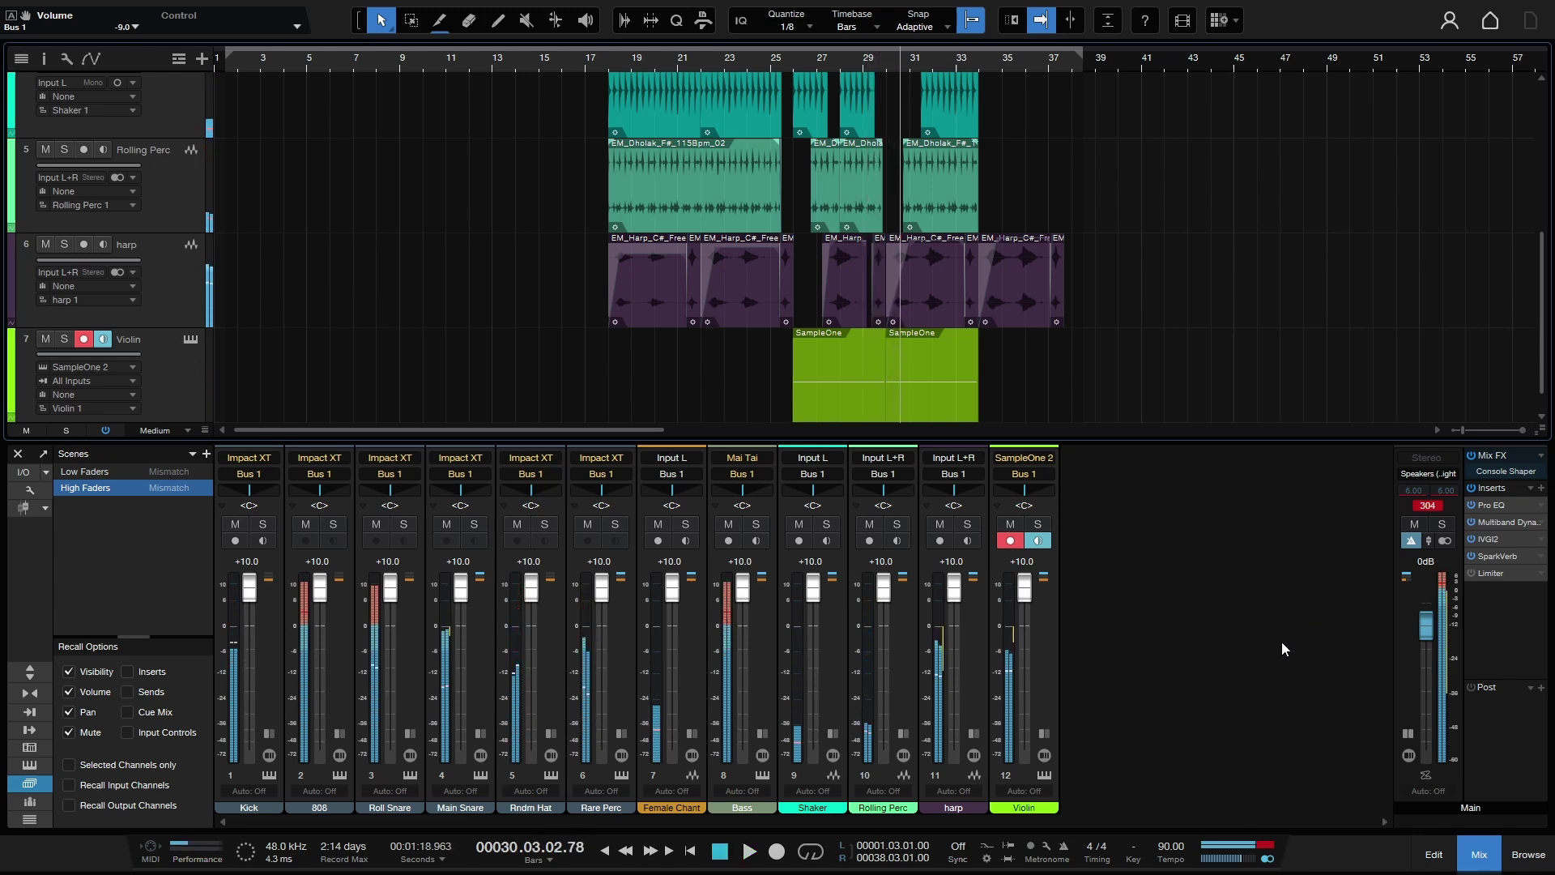
key(space)
- Add a new bus channel to the mixer from the Violin channel's context menu
click(265, 674)
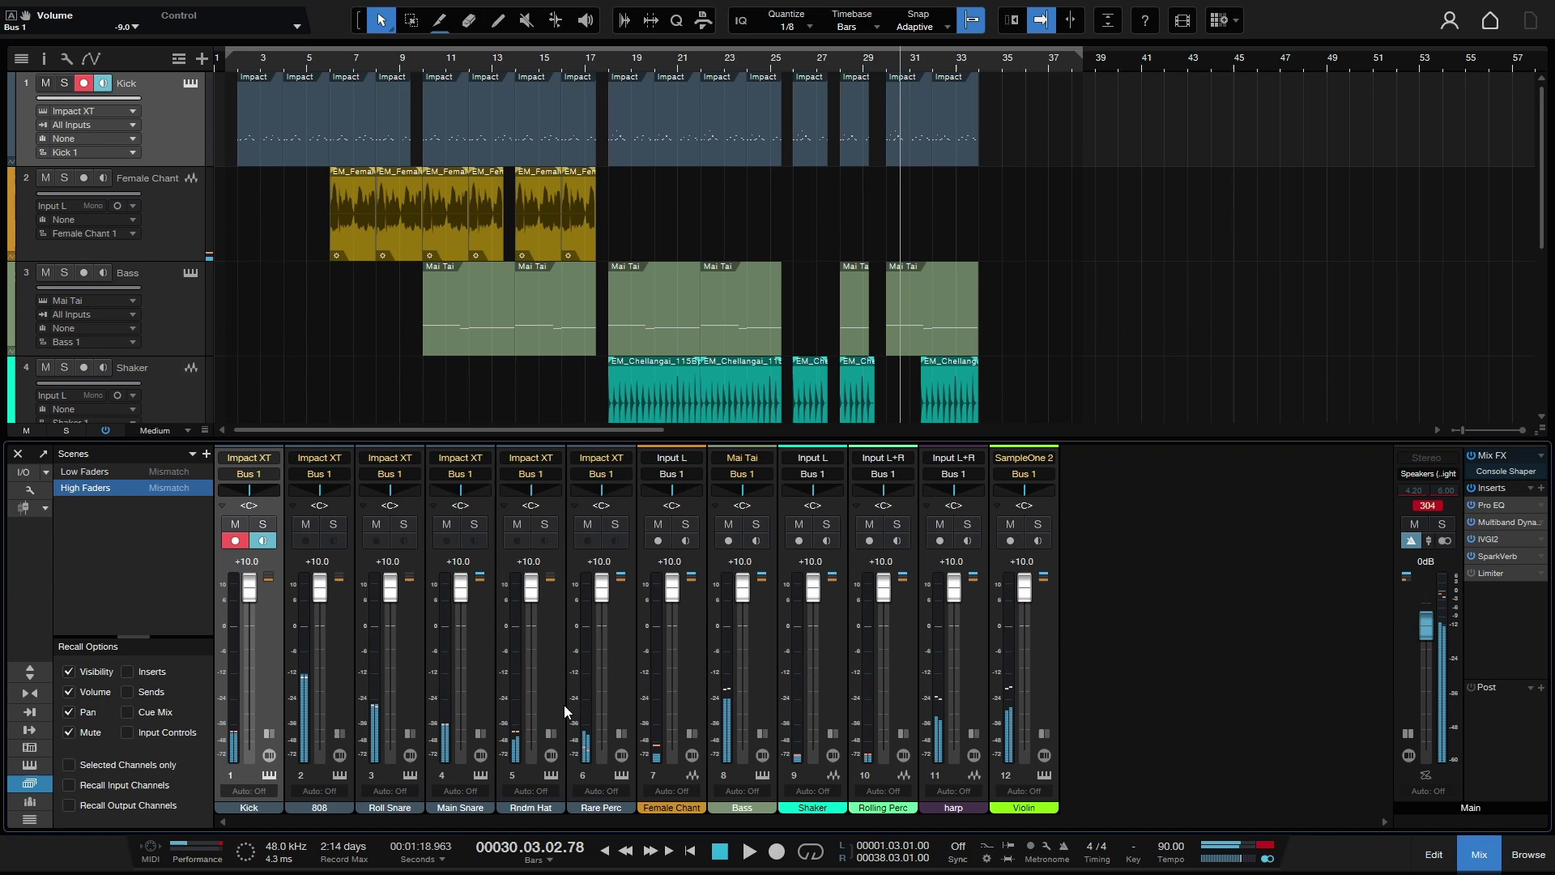
click(1038, 664)
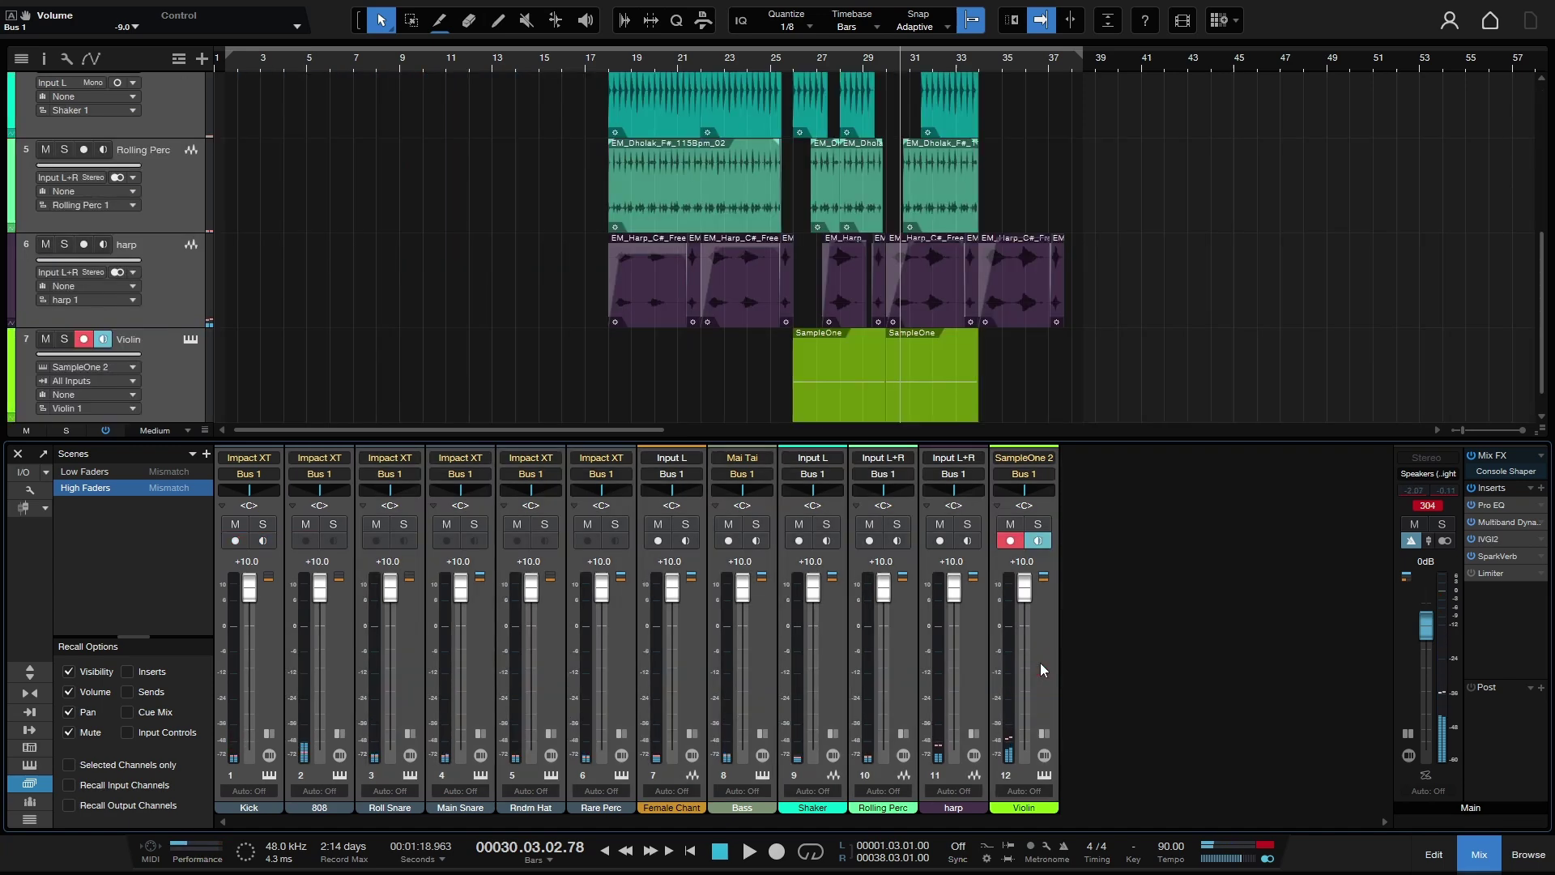
right_click(1040, 663)
click(1150, 540)
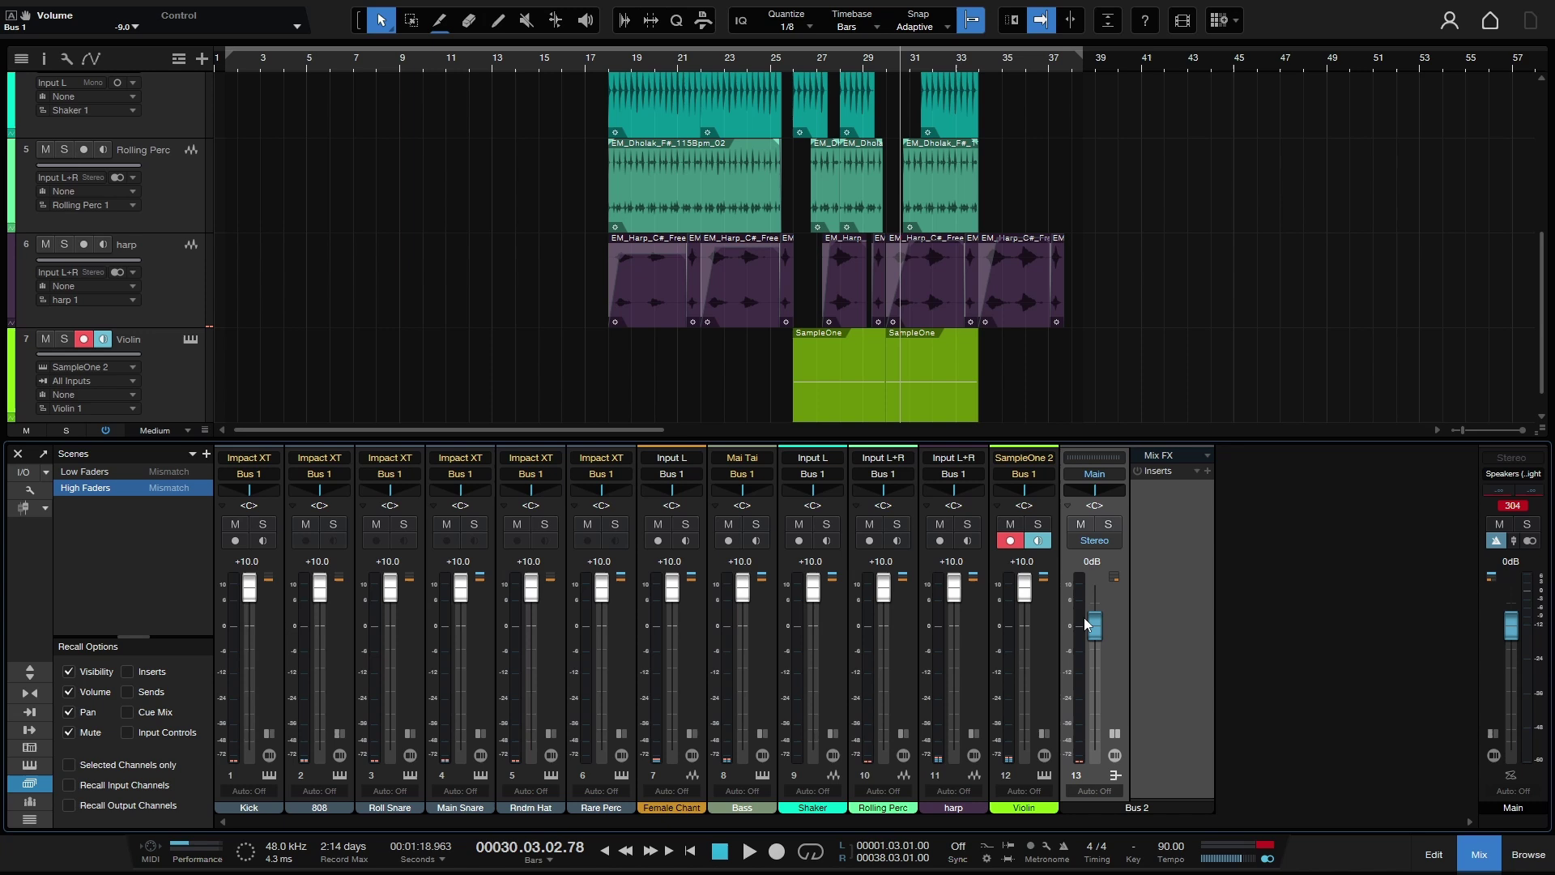
- Play from bar 26 and raise the new Bus 2 fader to +10.0
click(805, 60)
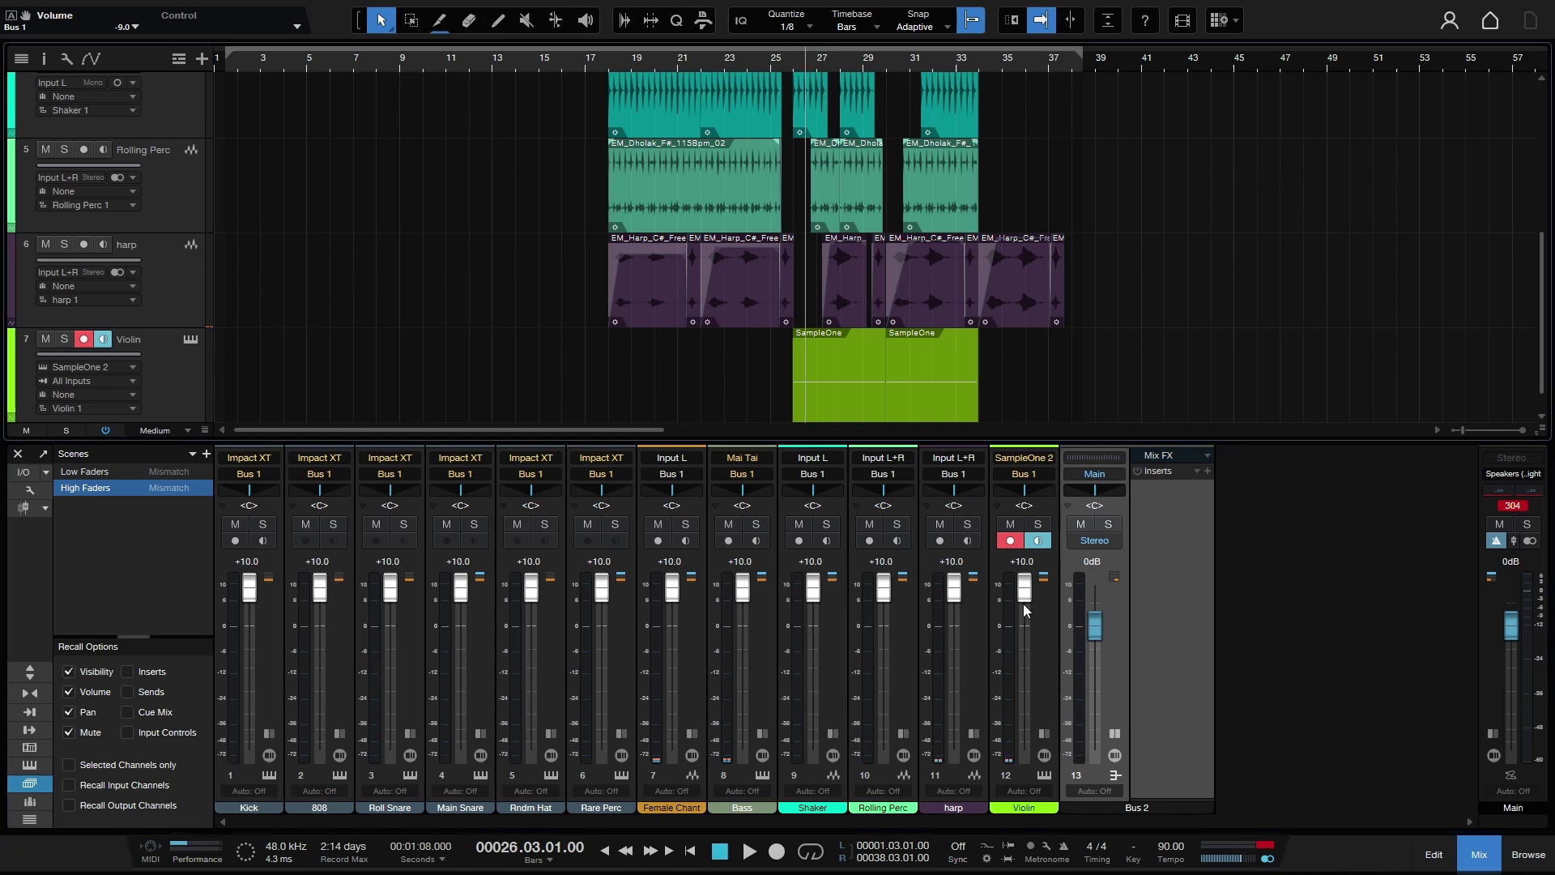
key(space)
drag(1094, 627, 1095, 580)
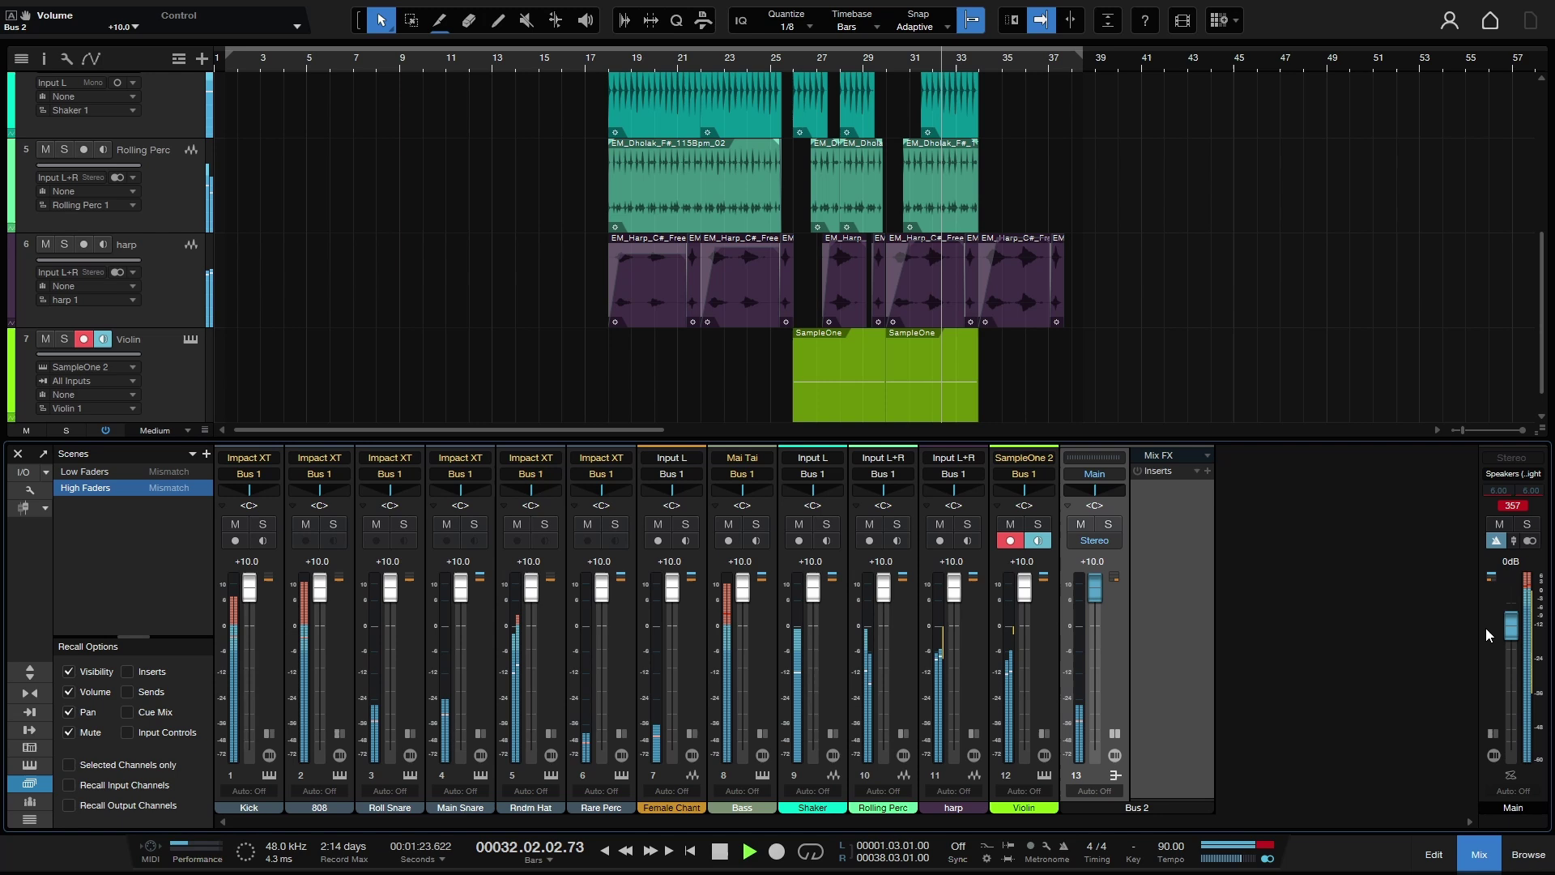
- Lower the Main fader to -11.9, reveal its effect chain, and replay from bar 26 to bar 29
drag(1511, 626, 1511, 671)
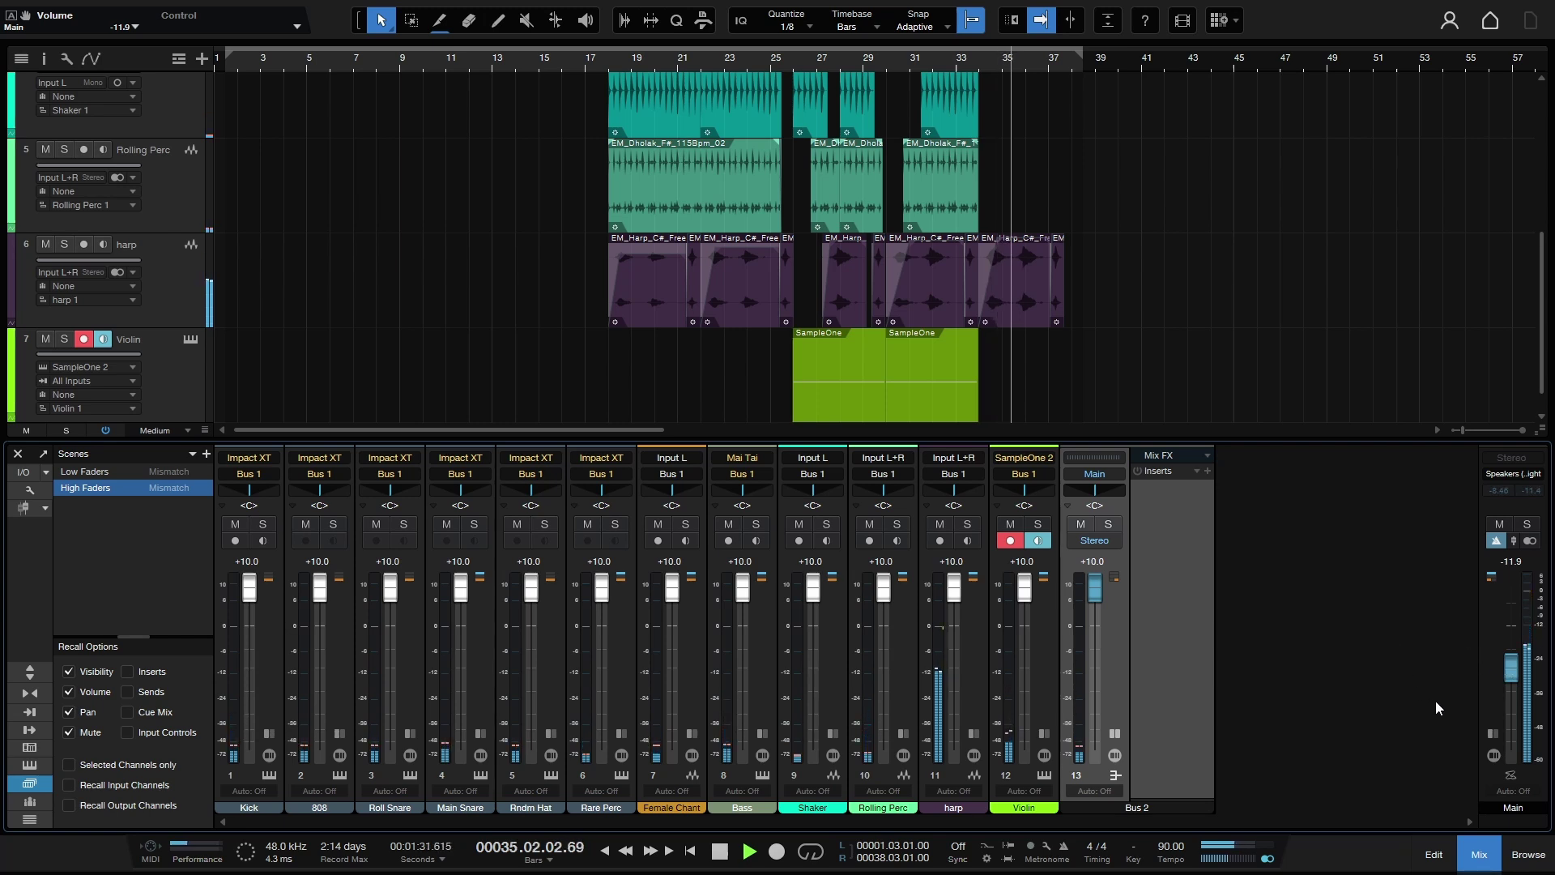
click(1493, 732)
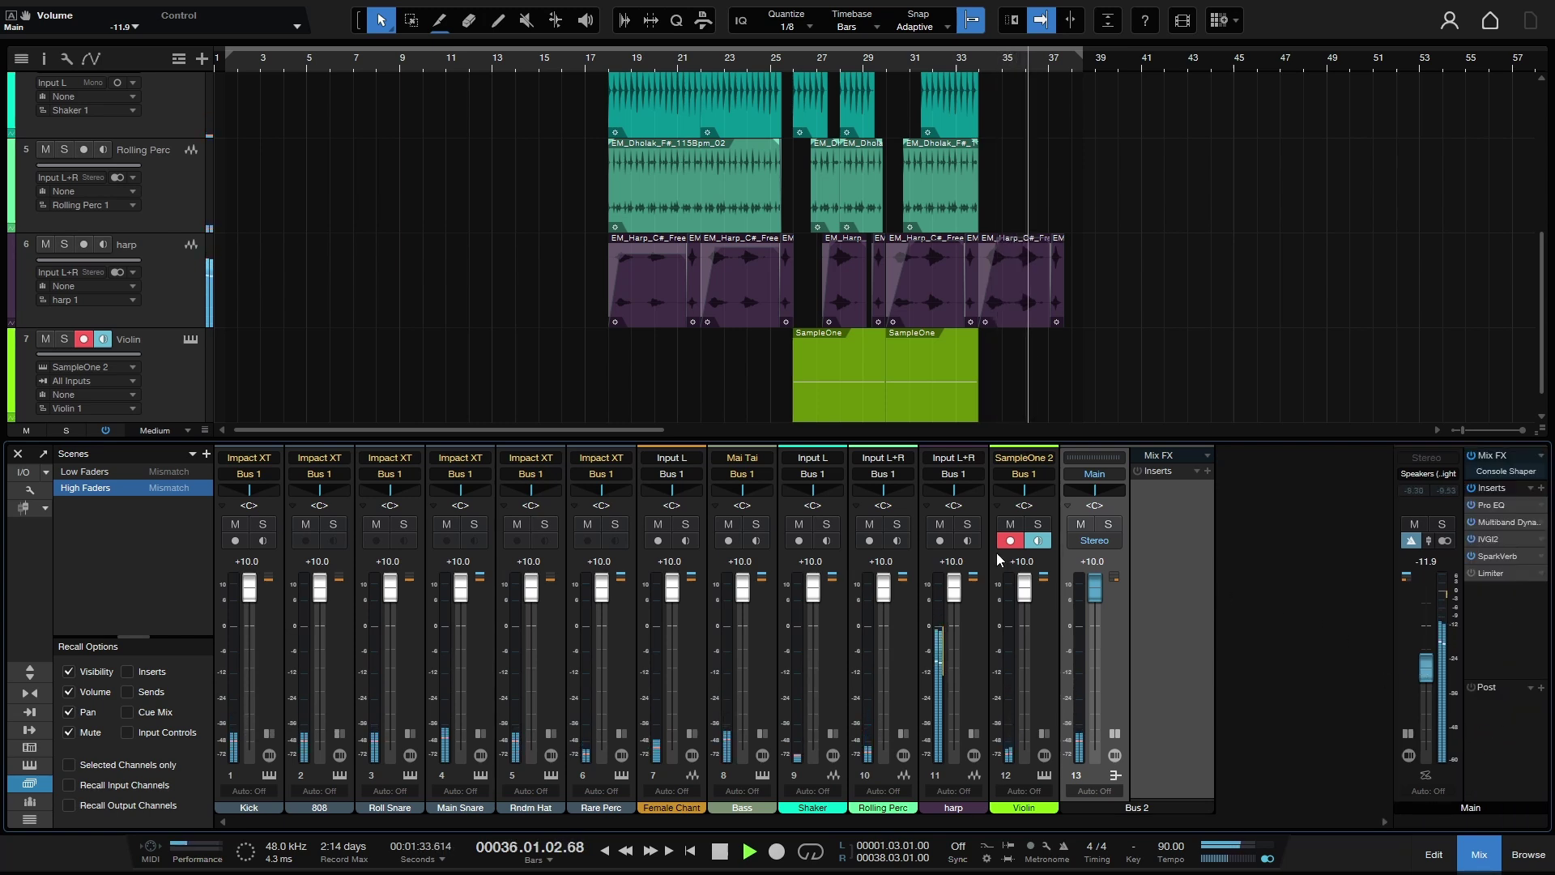
click(804, 63)
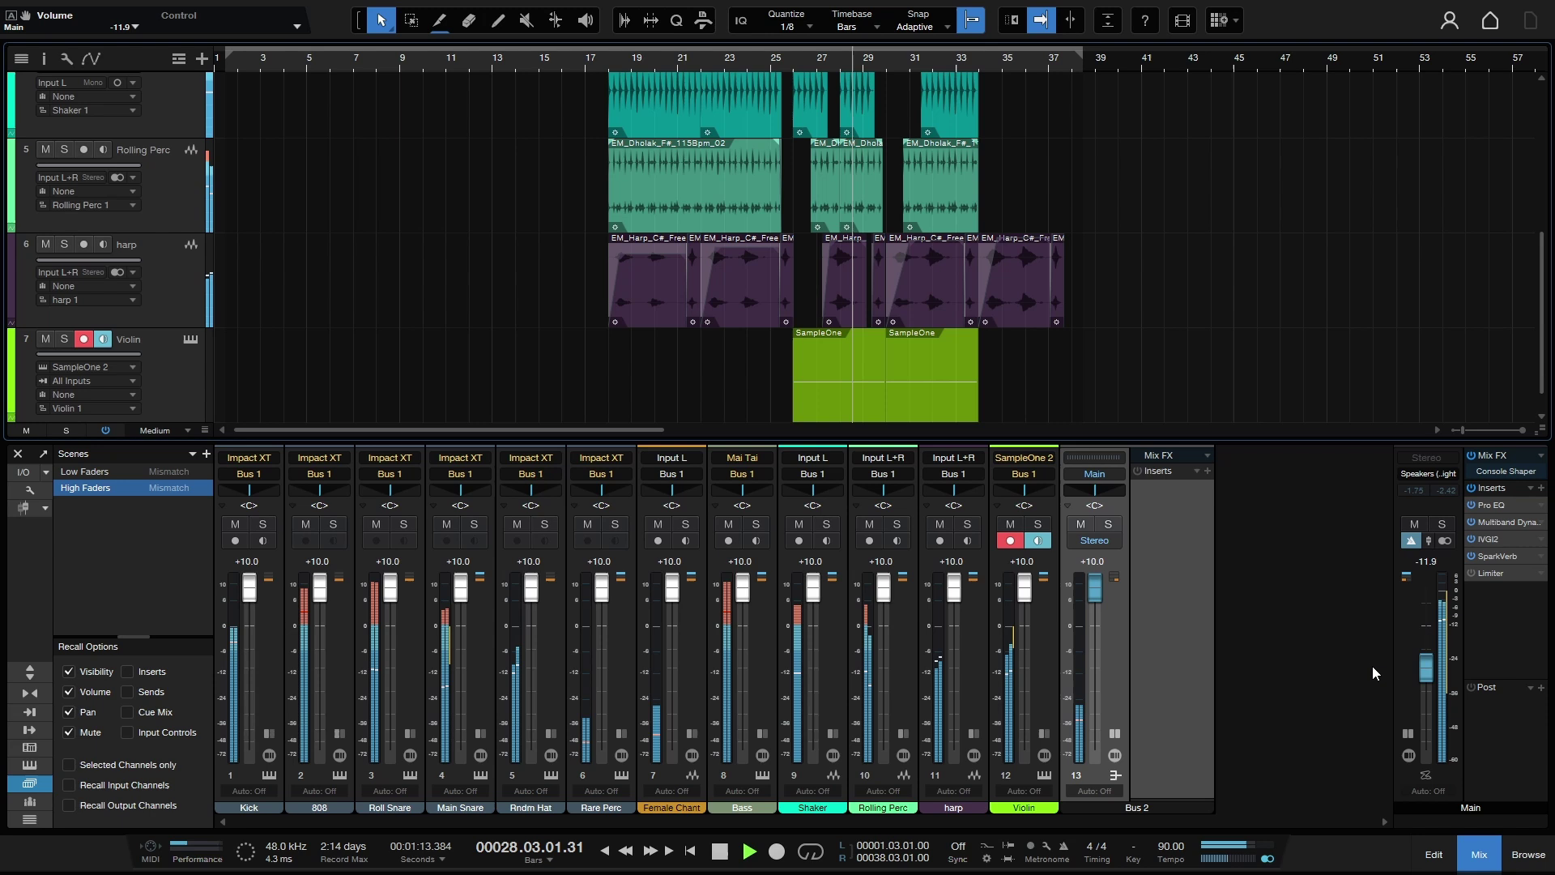
key(space)
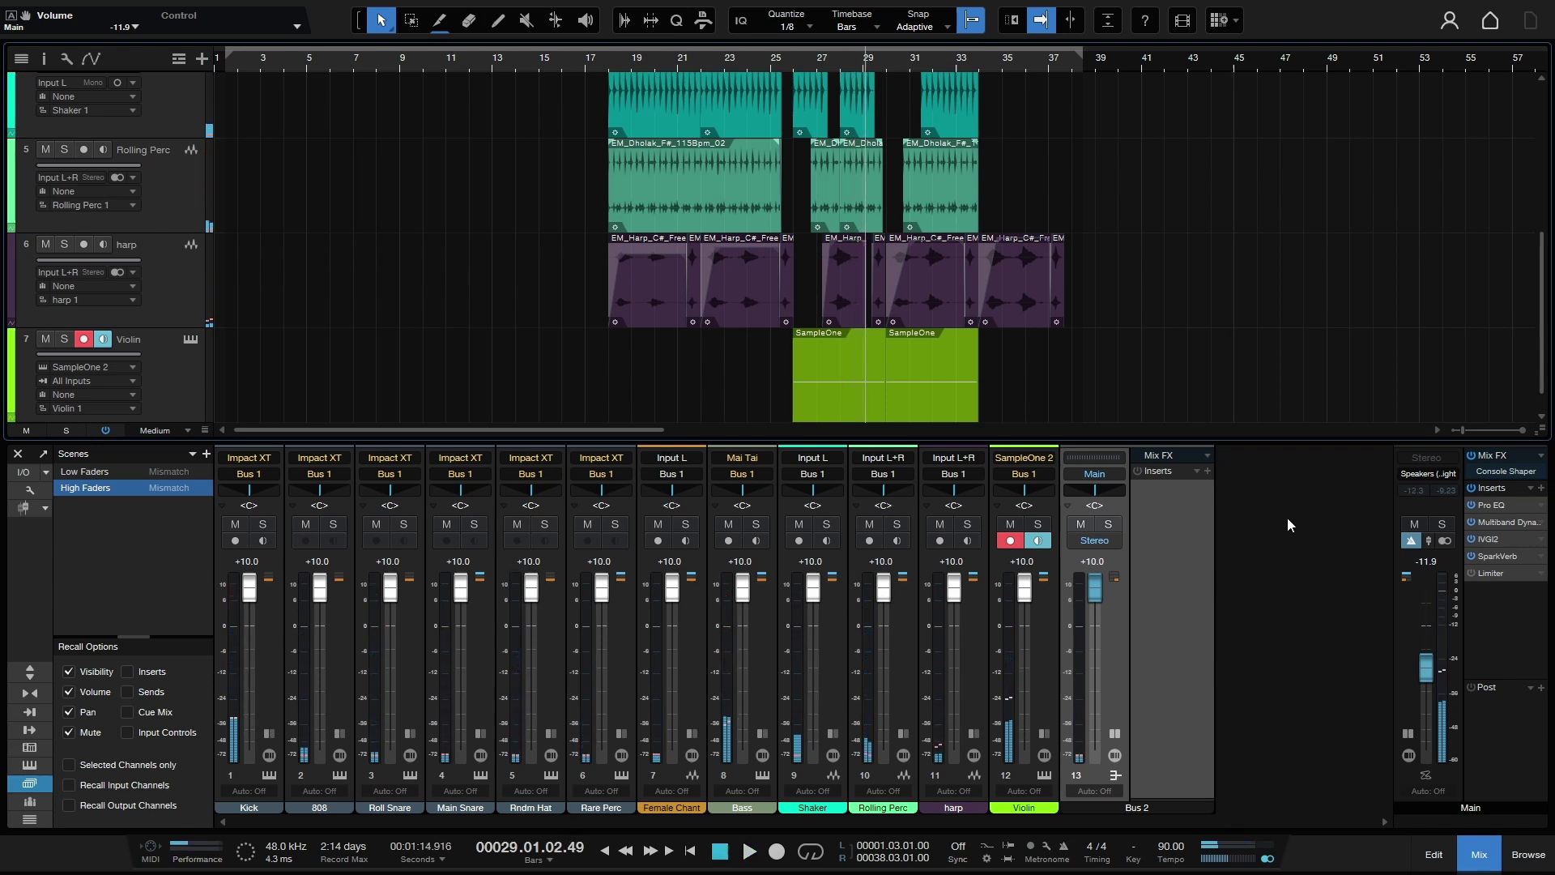
- Bypass the Console Shaper in the Main channel's Mix FX
double_click(1503, 473)
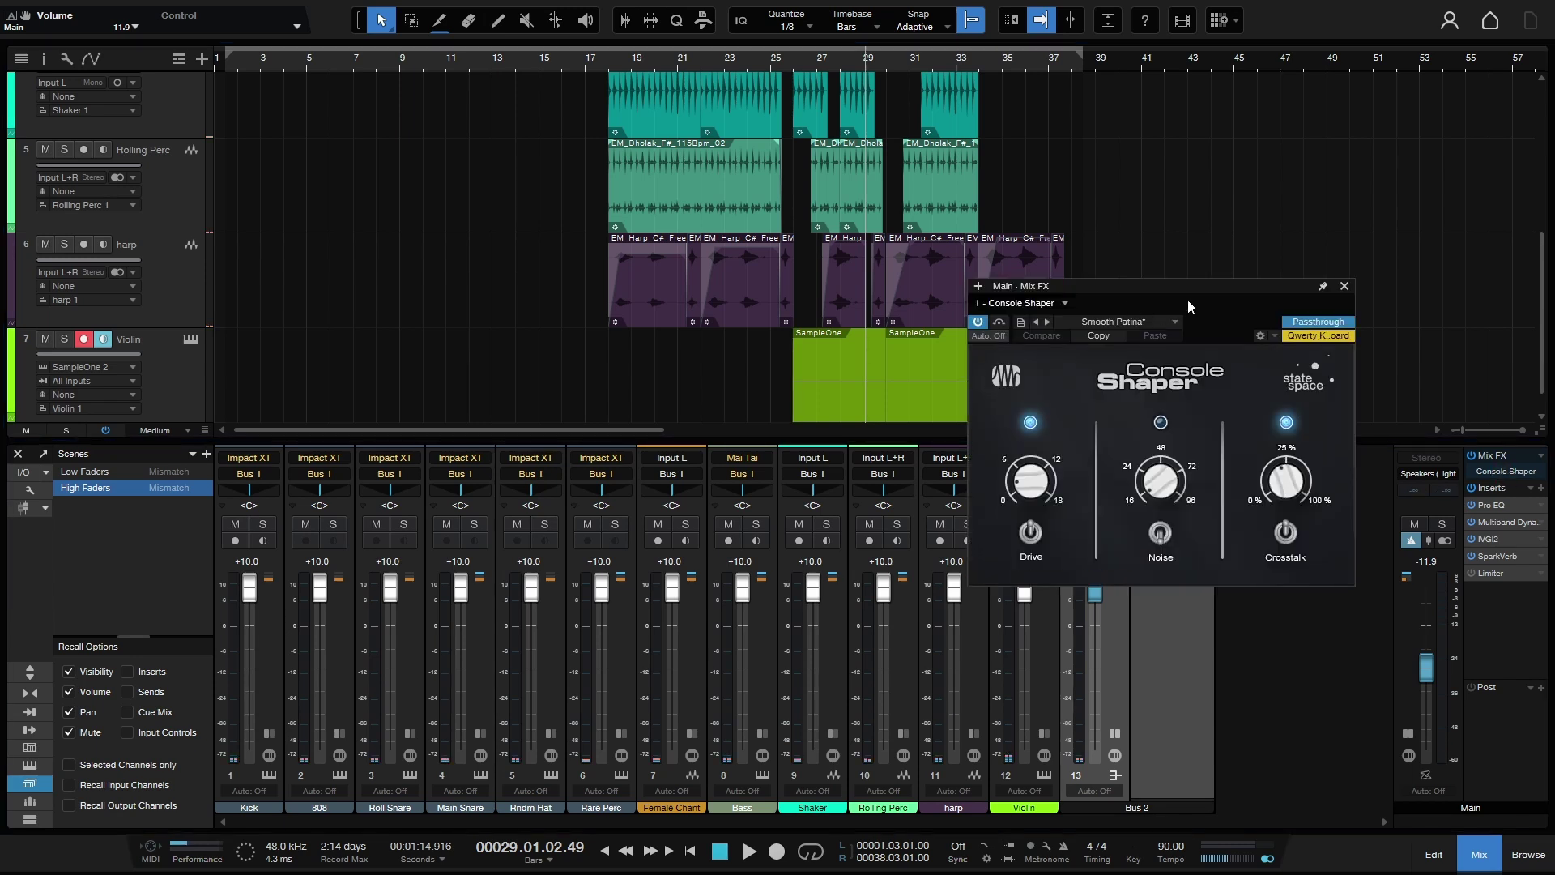
drag(1177, 300, 1310, 122)
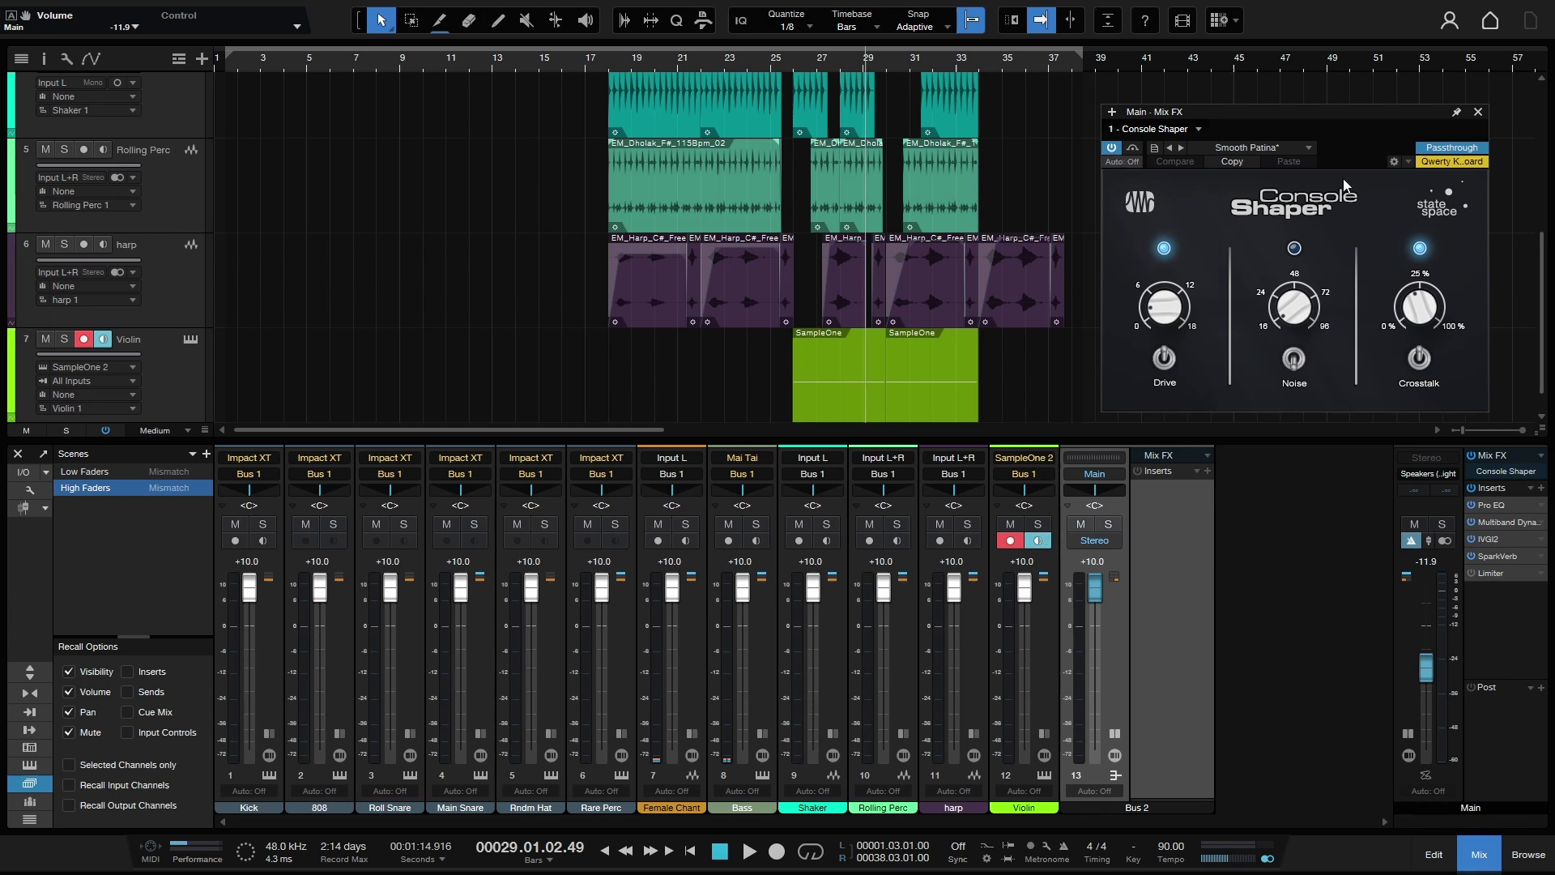
click(1112, 148)
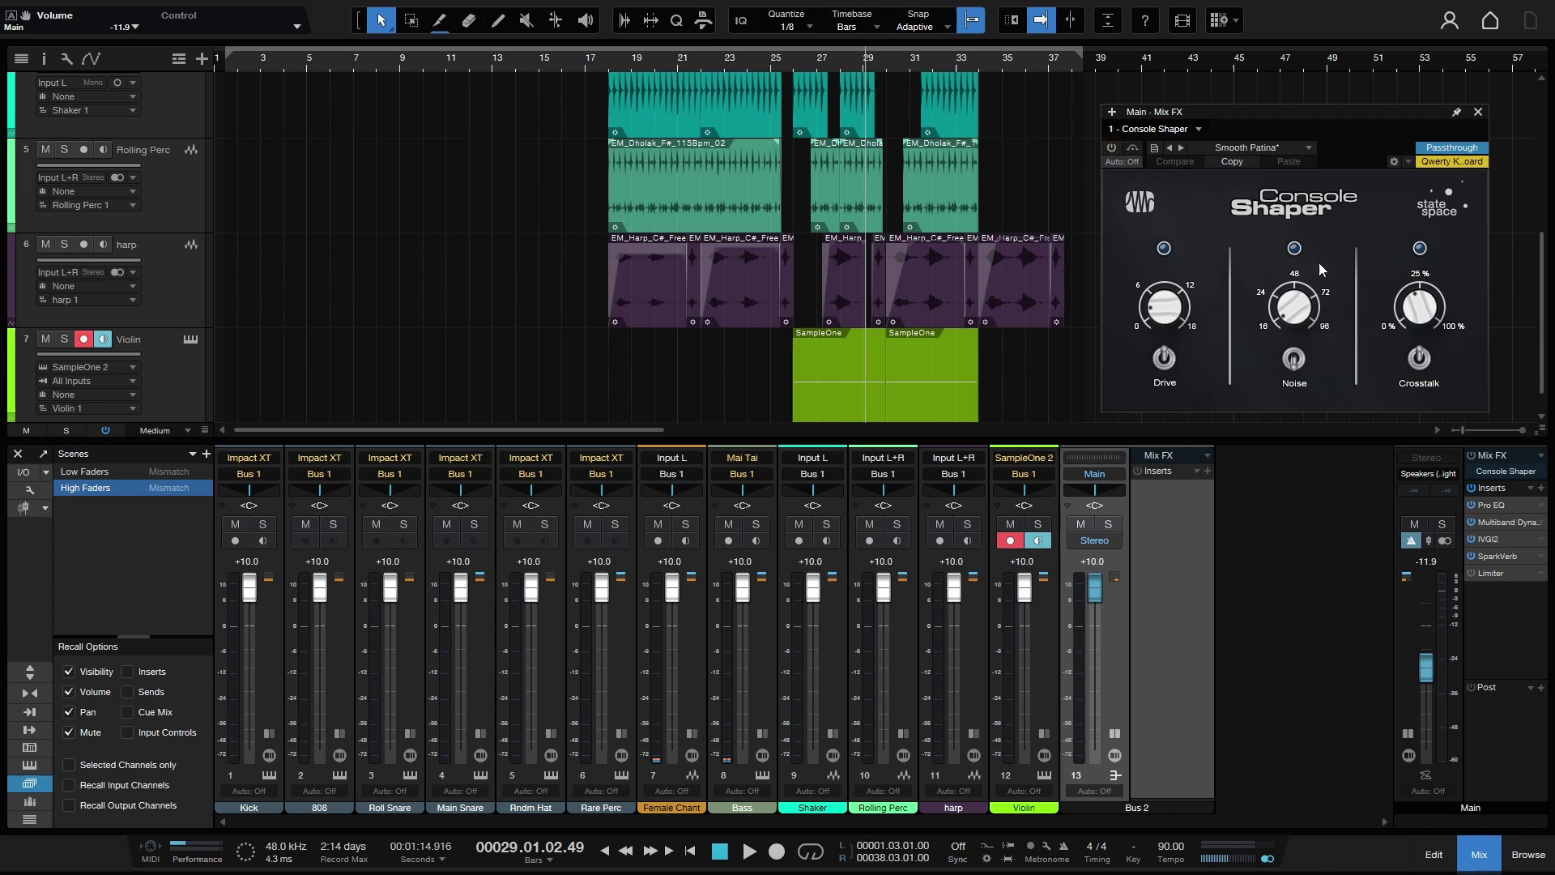
- Play from bar 26 with the Main level kept at -11.9, close the Console Shaper window, then stop
click(799, 63)
key(space)
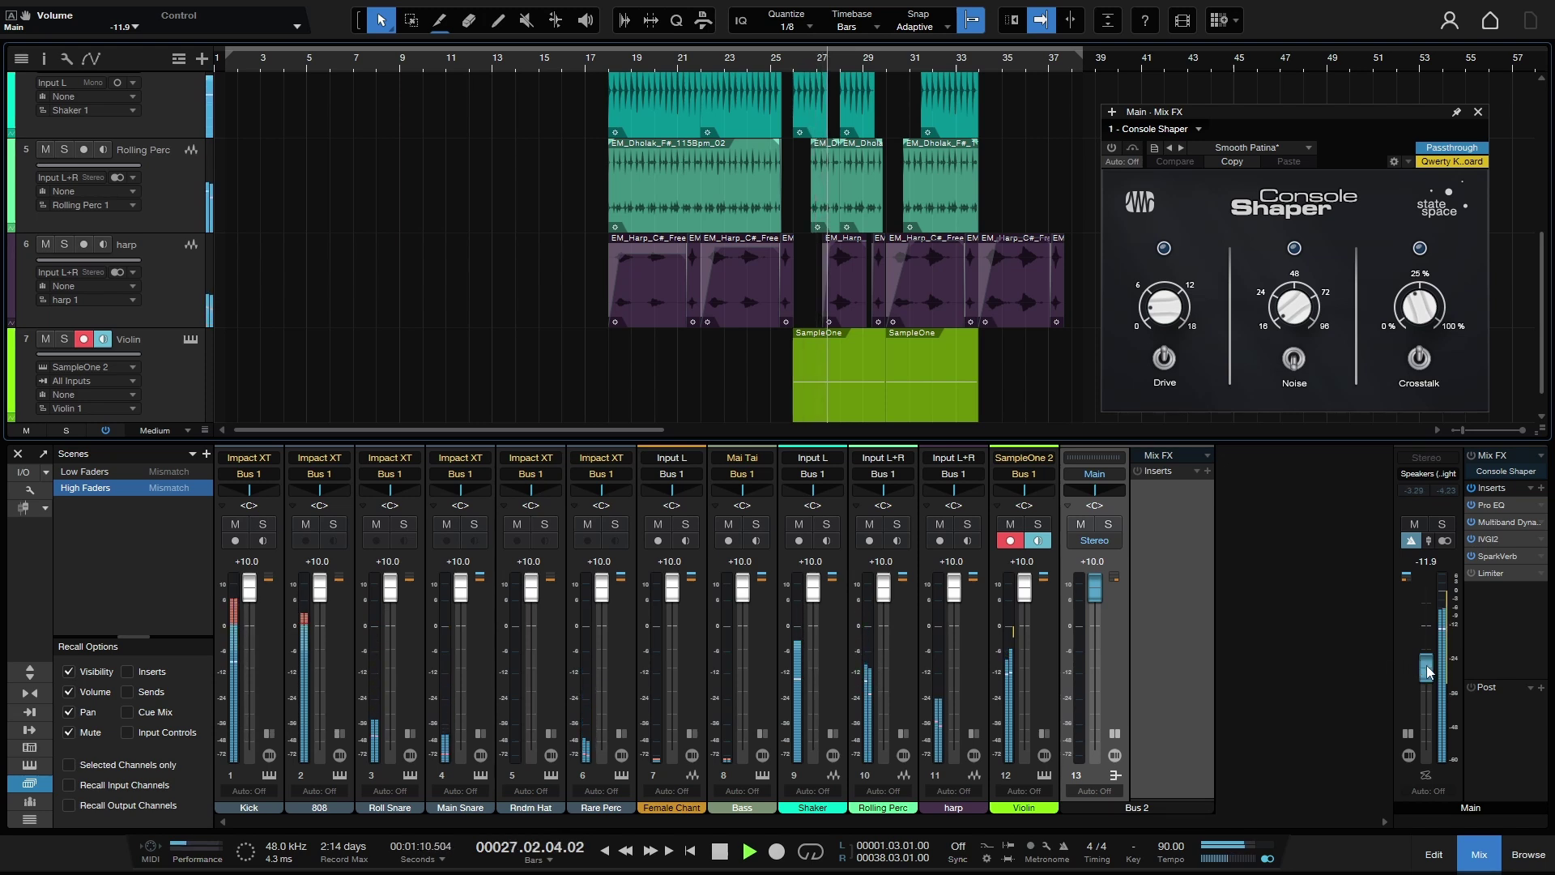
drag(1426, 664, 1428, 664)
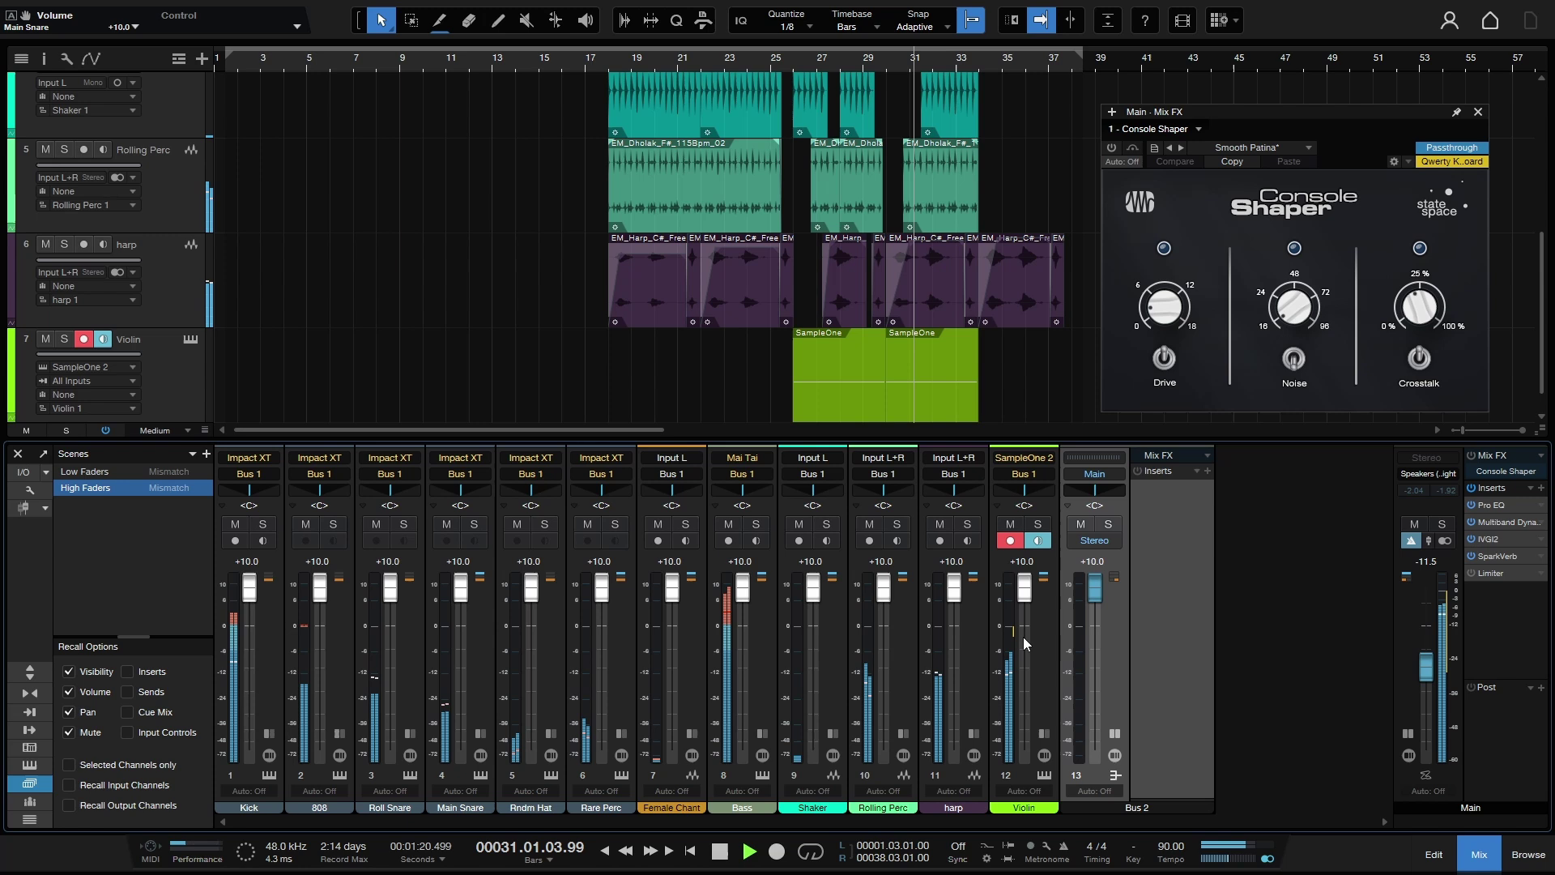
drag(1429, 670, 1428, 673)
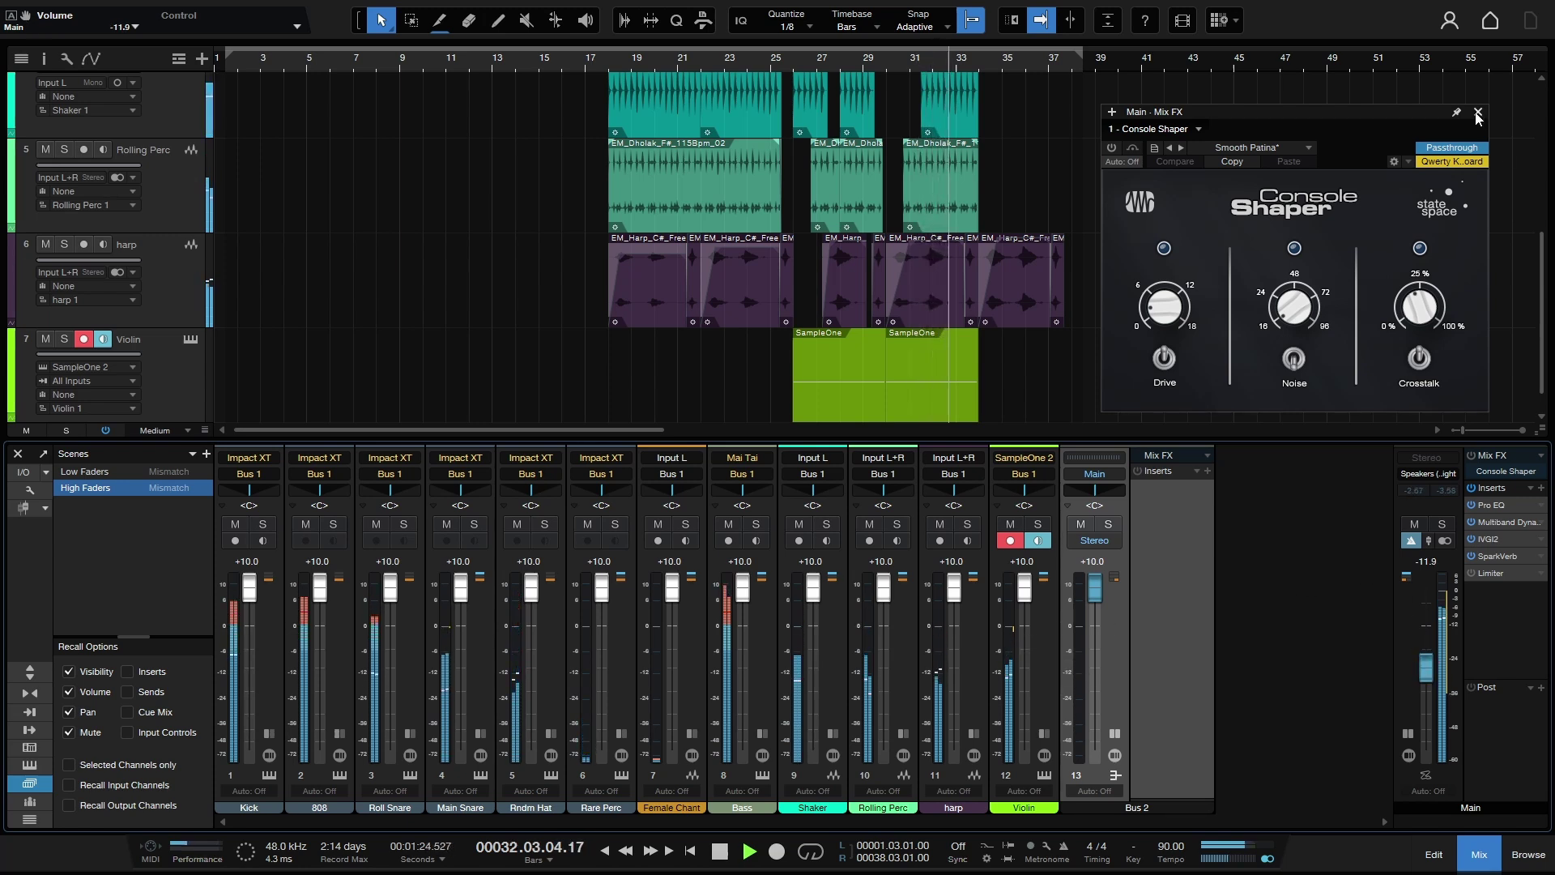
click(1478, 471)
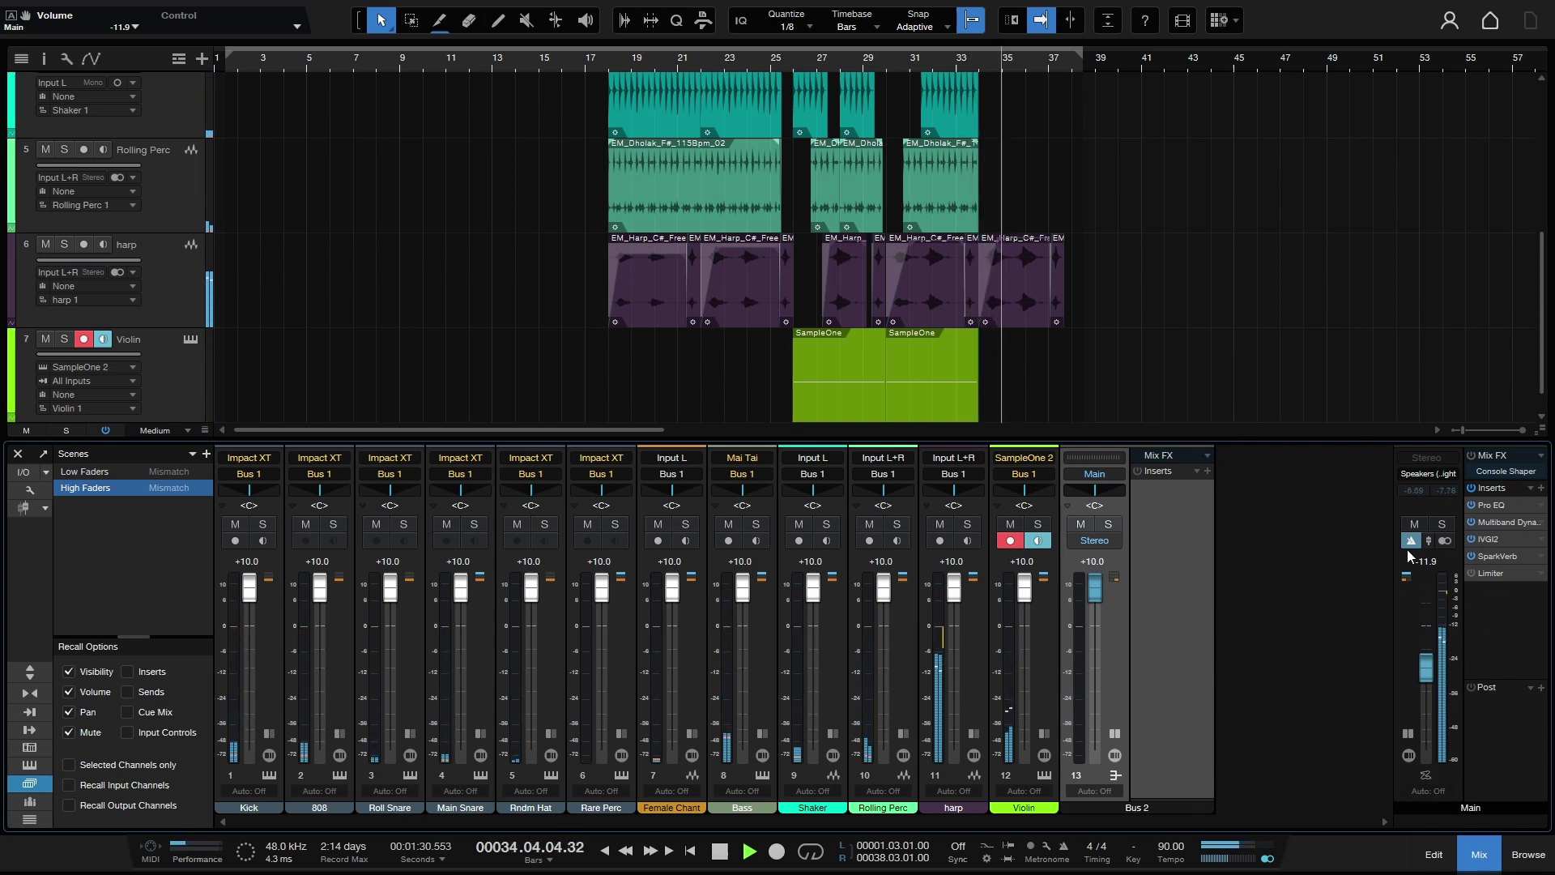
key(space)
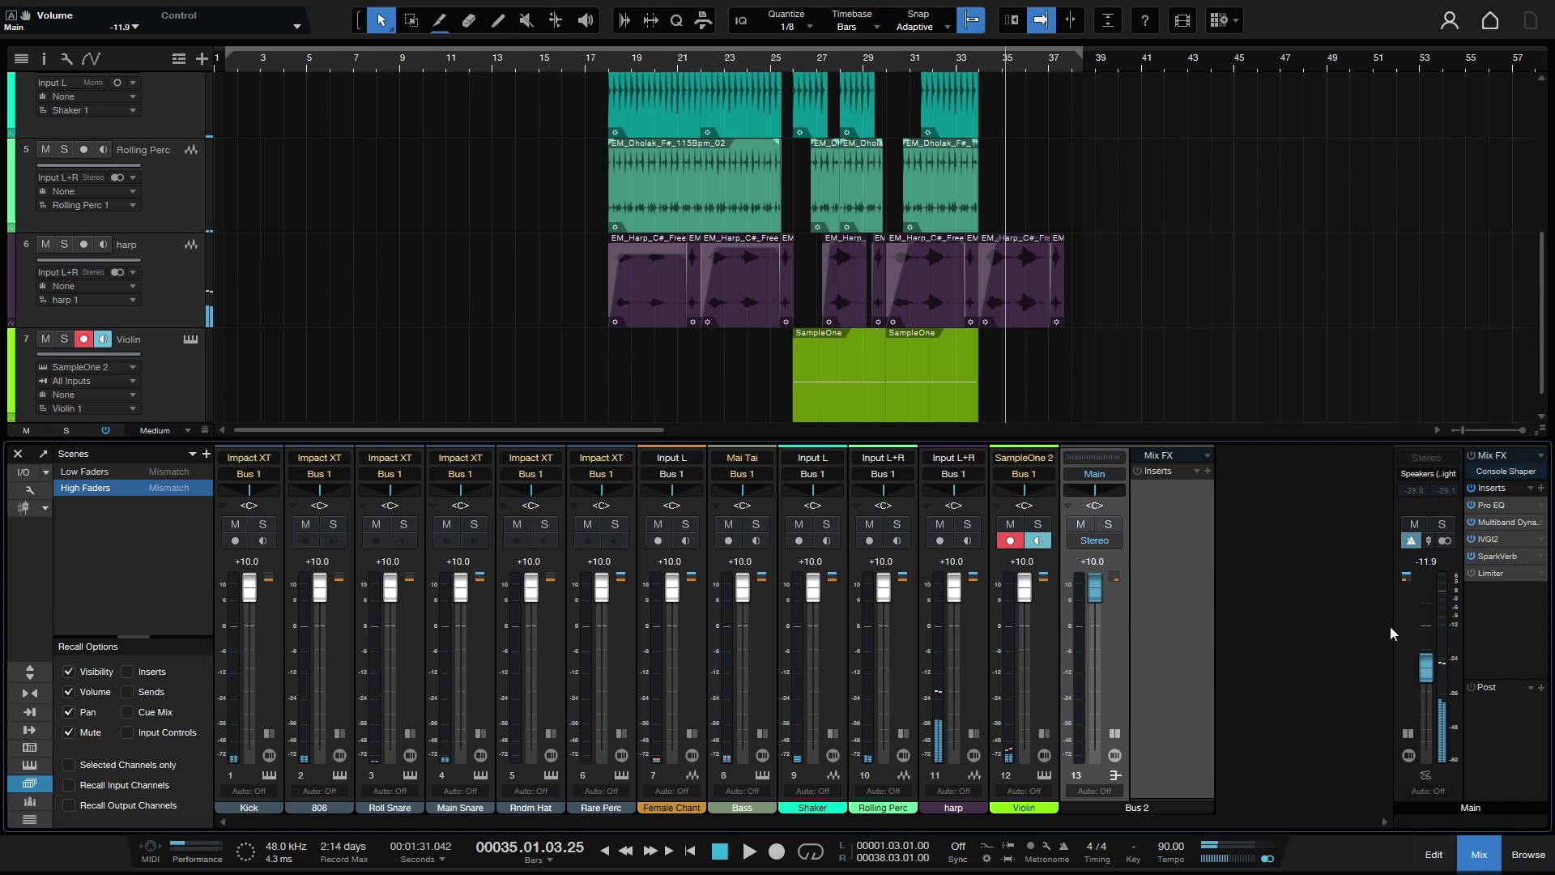